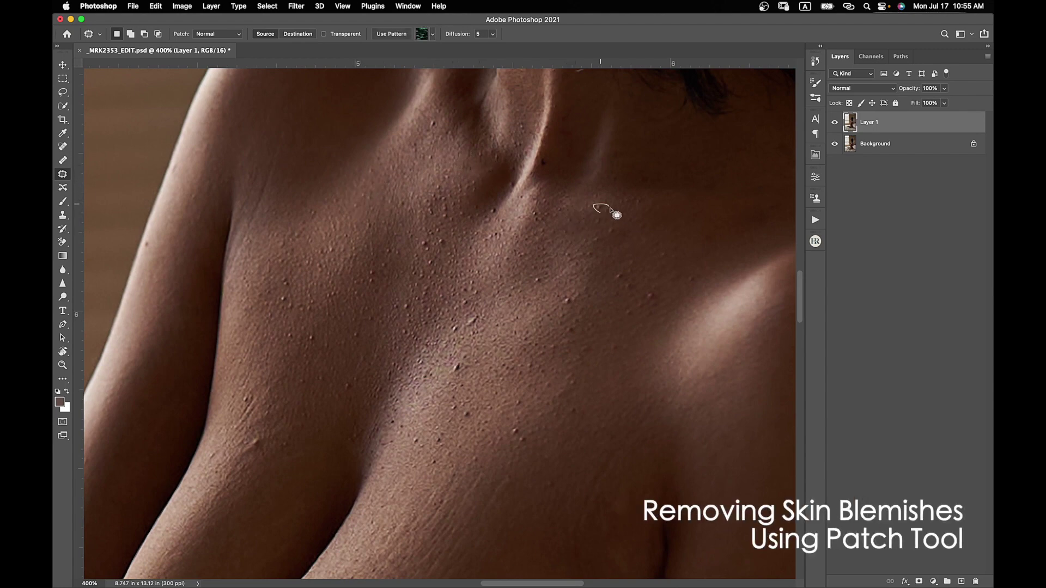
Step: Patch the small blemishes on the upper chest beneath the collarbone with clean neighbouring skin
left_click_drag(610, 210, 601, 212)
left_click_drag(603, 209, 608, 221)
key("super+d")
left_click_drag(569, 335, 572, 334)
left_click_drag(572, 330, 578, 325)
key("super+d")
left_click_drag(473, 327, 477, 324)
key("super+d")
Step: Patch the bumps on the middle of the chest and on the upper part of the near breast
mouse_move(473, 321)
left_mouse_down()
mouse_move(481, 313)
mouse_move(459, 332)
left_mouse_up()
left_click_drag(459, 327, 460, 315)
left_click_drag(459, 361, 460, 375)
left_click_drag(458, 369, 486, 363)
left_click_drag(466, 421, 470, 420)
left_click_drag(467, 415, 475, 402)
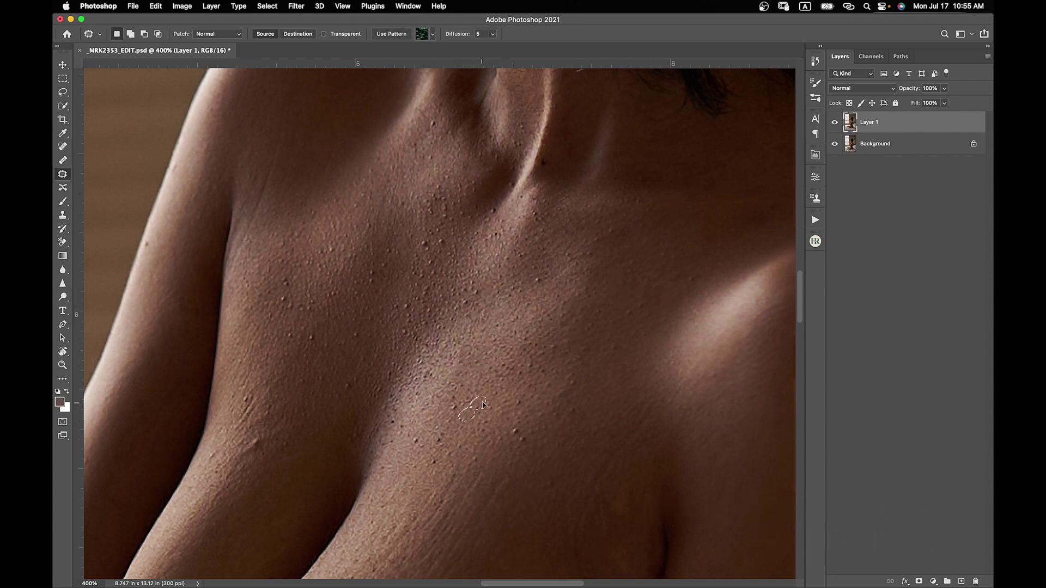
left_click_drag(512, 438, 512, 354)
left_click_drag(511, 348, 526, 339)
key("super+d")
Step: Remove the remaining bumps around the highlight at the centre of the chest with the Patch tool
left_click_drag(434, 361, 453, 317)
key("super+d")
left_click_drag(449, 322, 455, 313)
key("super+d")
left_click_drag(410, 360, 413, 359)
scroll(381, 223, "left", 2)
scroll(382, 223, "up", 2)
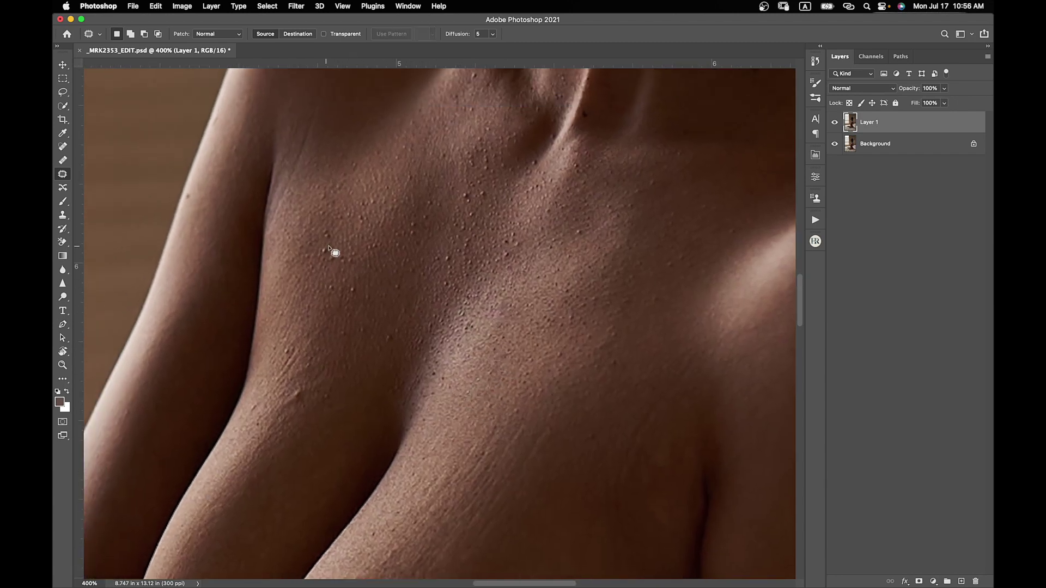
Step: Patch the spots on the far side of the chest beside the window-side arm
left_click_drag(336, 258, 323, 257)
key("super+d")
left_click_drag(326, 252, 324, 231)
left_click_drag(328, 235, 349, 226)
key("super+d")
Step: Patch the dark bumps running down the breastbone below the throat
left_click_drag(477, 199, 486, 199)
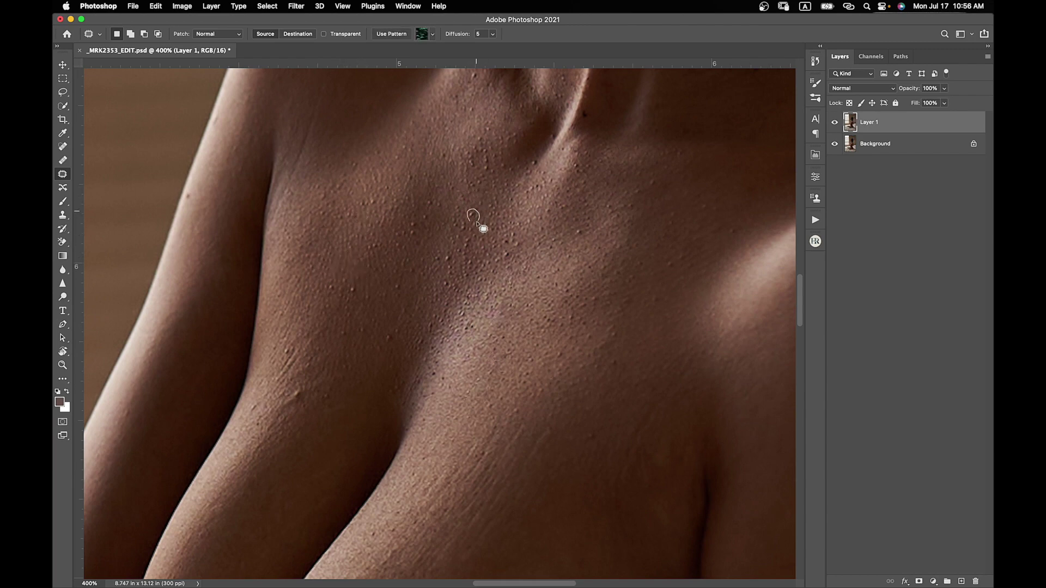
key("super+d")
left_click_drag(443, 257, 446, 256)
left_click_drag(448, 262, 453, 242)
key("super+d")
mouse_move(443, 280)
left_mouse_down()
mouse_move(458, 284)
mouse_move(443, 283)
left_mouse_up()
left_click_drag(450, 286, 456, 299)
key("super+d")
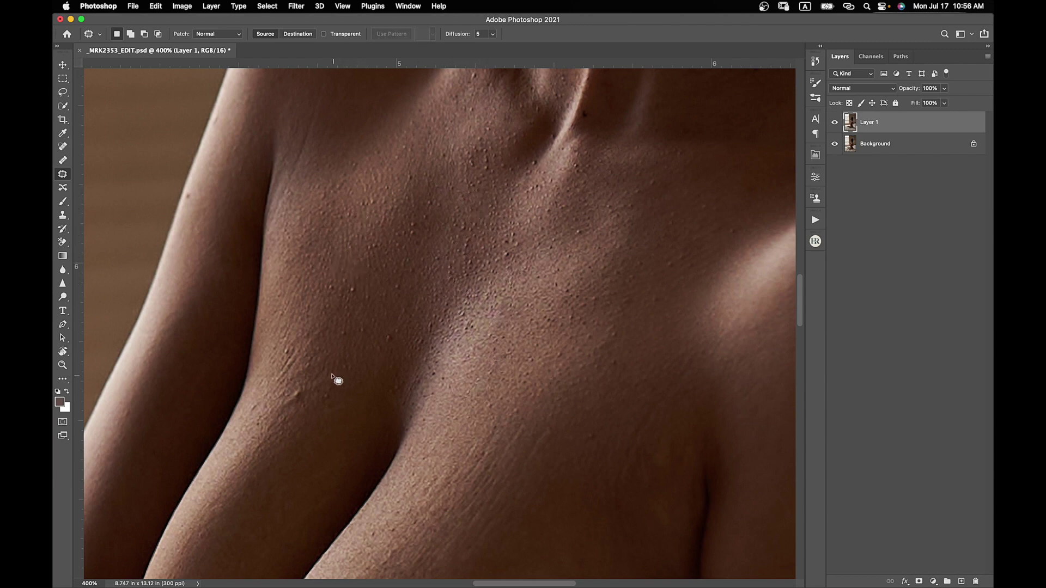
Step: Patch the raised bump on the window-side breast and undo the last patch made there
left_click_drag(283, 401, 296, 404)
key("super+d")
mouse_move(293, 400)
left_mouse_down()
mouse_move(297, 375)
mouse_move(308, 381)
mouse_move(376, 290)
left_mouse_up()
key("super+z")
key("super+d")
Step: Patch the spots on the skin just above the window-side breast
left_click_drag(344, 323, 343, 320)
left_click_drag(348, 318, 361, 304)
key("super+d")
mouse_move(348, 264)
left_mouse_down()
mouse_move(348, 274)
mouse_move(347, 265)
left_mouse_up()
left_click_drag(351, 269, 370, 253)
key("super+d")
Step: Clear the remaining spots between the cleavage and the window-side arm with further patches
left_click_drag(403, 254, 412, 251)
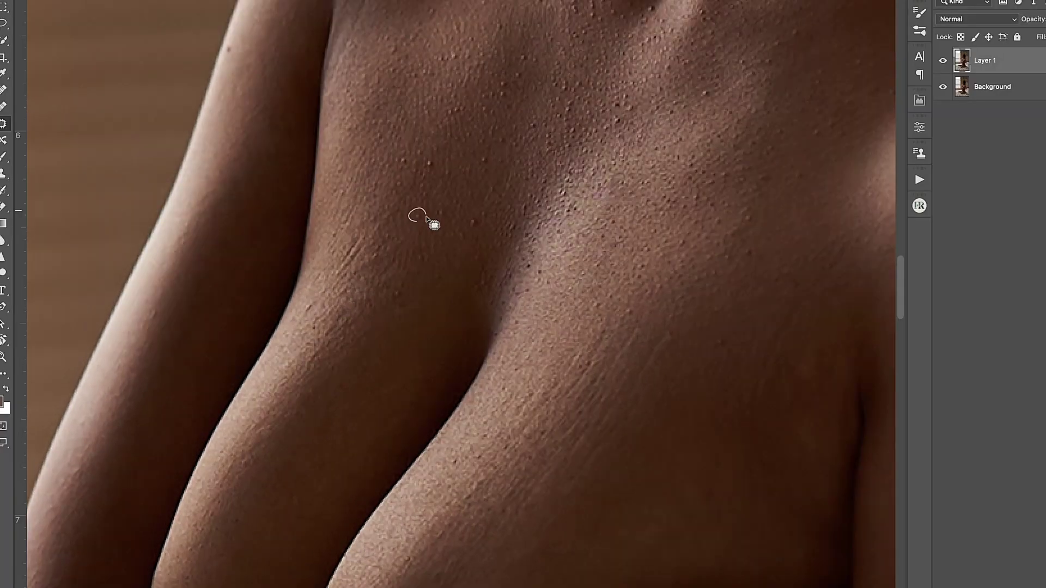
left_click_drag(439, 219, 450, 233)
mouse_move(475, 224)
left_mouse_down()
mouse_move(468, 221)
mouse_move(481, 238)
left_mouse_up()
mouse_move(423, 168)
left_mouse_down()
mouse_move(432, 165)
mouse_move(404, 166)
left_mouse_up()
left_click_drag(404, 163, 492, 318)
key("super+d")
key("super+d")
Step: Patch the small bumps below the base of the neck and at the centre of the chest
left_click_drag(644, 146, 372, 395)
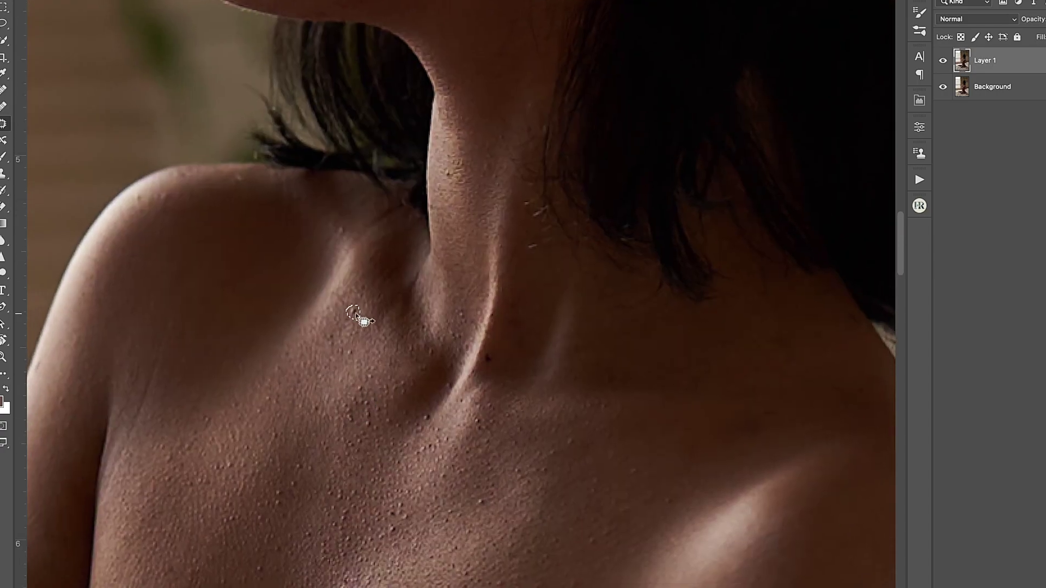
scroll(436, 218, "down", 5)
scroll(436, 218, "right", 2)
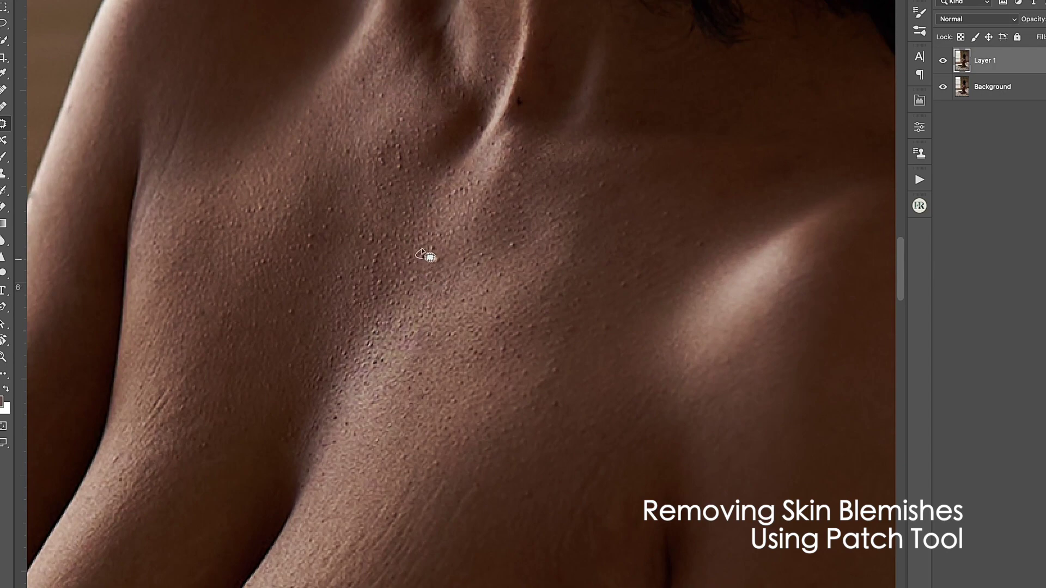
scroll(474, 207, "down", 5)
scroll(502, 185, "right", 2)
mouse_move(527, 160)
left_mouse_down()
mouse_move(555, 129)
mouse_move(504, 229)
left_mouse_up()
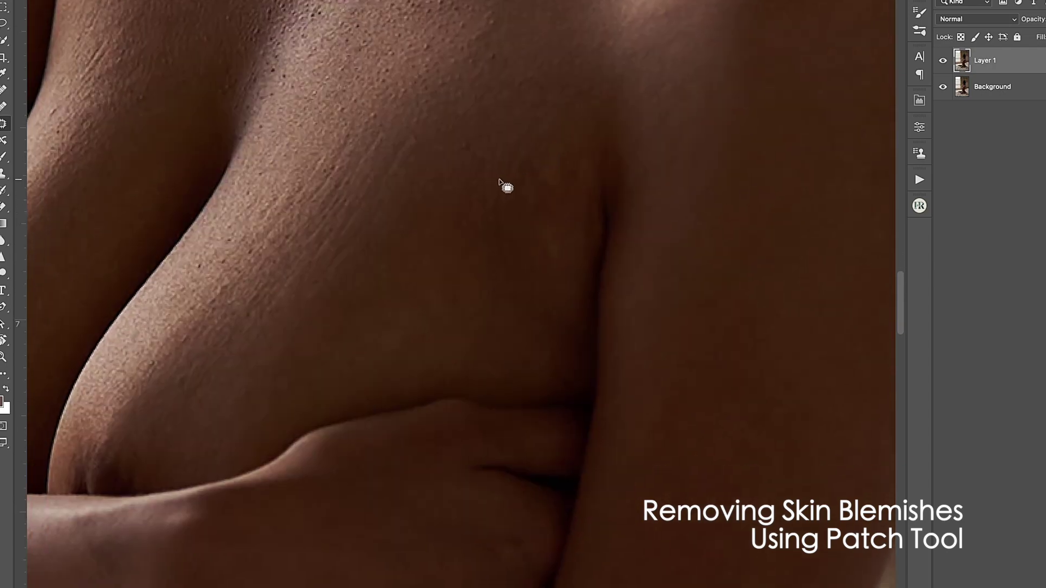
Step: Patch the uneven skin on the chin just below the lower lip
left_click_drag(504, 187, 497, 264)
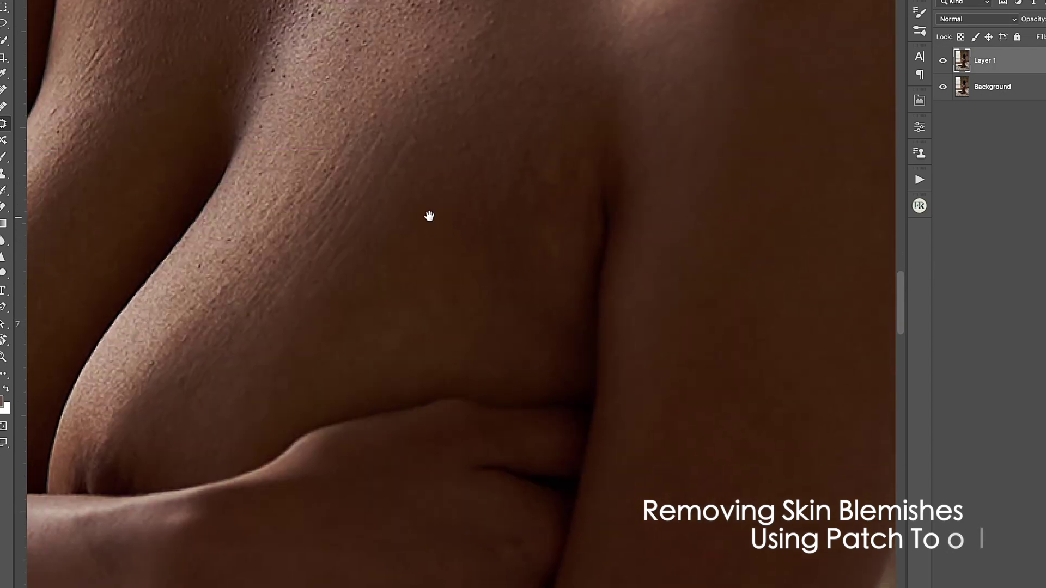
left_click_drag(429, 216, 485, 222)
left_click_drag(340, 201, 369, 338)
left_click_drag(370, 158, 378, 397)
left_click_drag(414, 109, 364, 300)
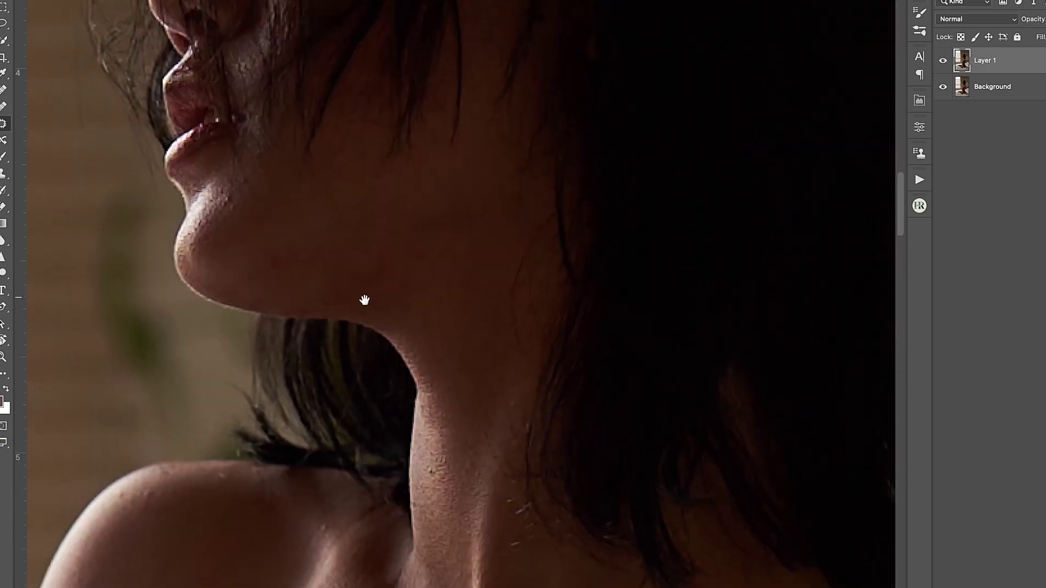
left_click_drag(280, 281, 392, 339)
left_click_drag(337, 269, 345, 255)
mouse_move(339, 253)
left_mouse_down()
mouse_move(357, 242)
mouse_move(348, 255)
left_mouse_up()
left_click(454, 279)
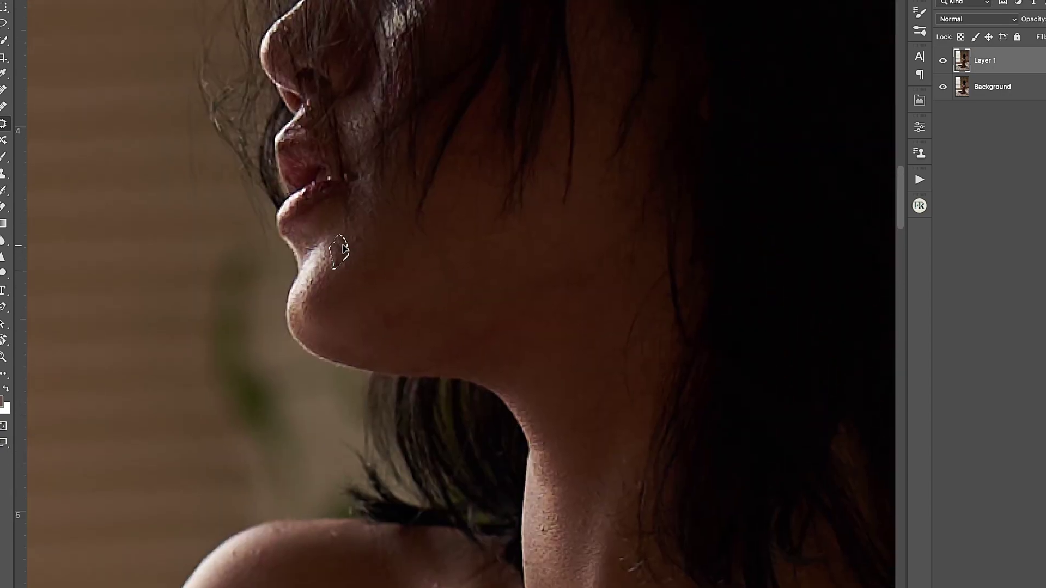
left_click_drag(344, 249, 362, 236)
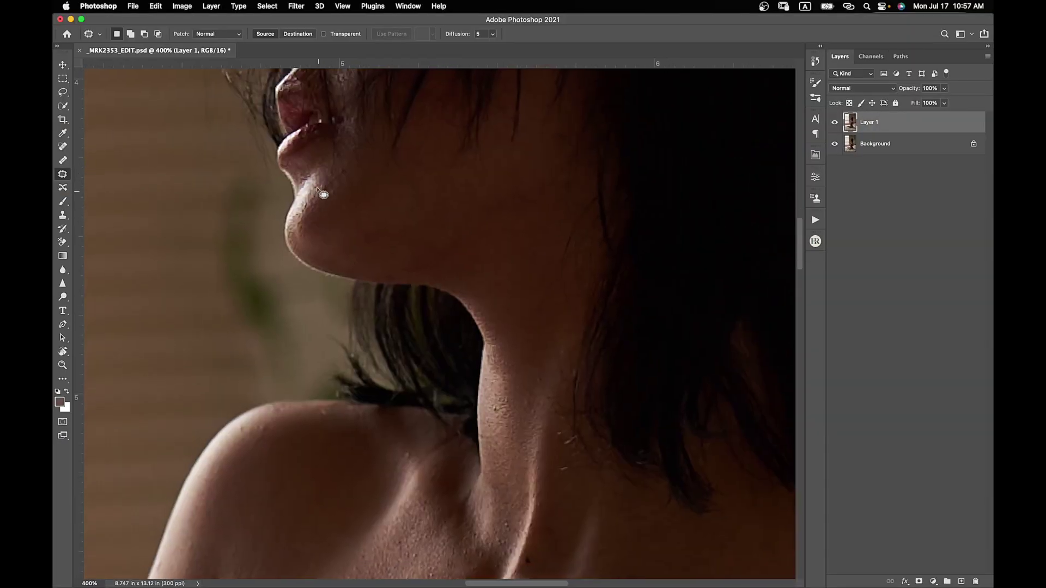
left_click_drag(316, 188, 326, 194)
mouse_move(327, 191)
left_mouse_down()
mouse_move(346, 175)
mouse_move(338, 192)
left_mouse_up()
left_click(371, 200)
Step: Examine the neck, chest and near arm for remaining blemishes
scroll(473, 273, "down", 4)
scroll(519, 372, "down", 6)
scroll(518, 372, "right", 2)
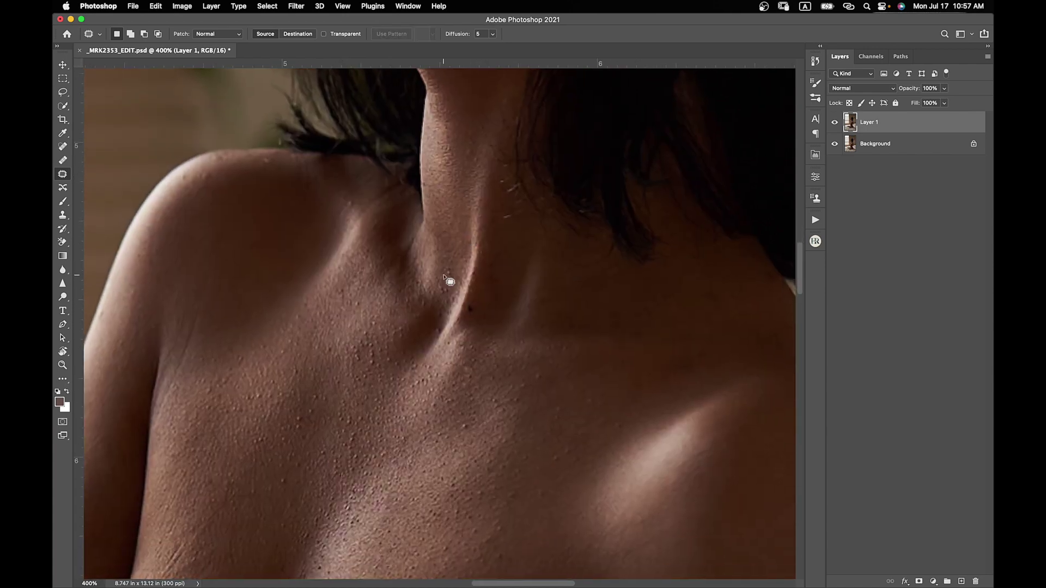
scroll(399, 305, "down", 4)
scroll(399, 306, "right", 1)
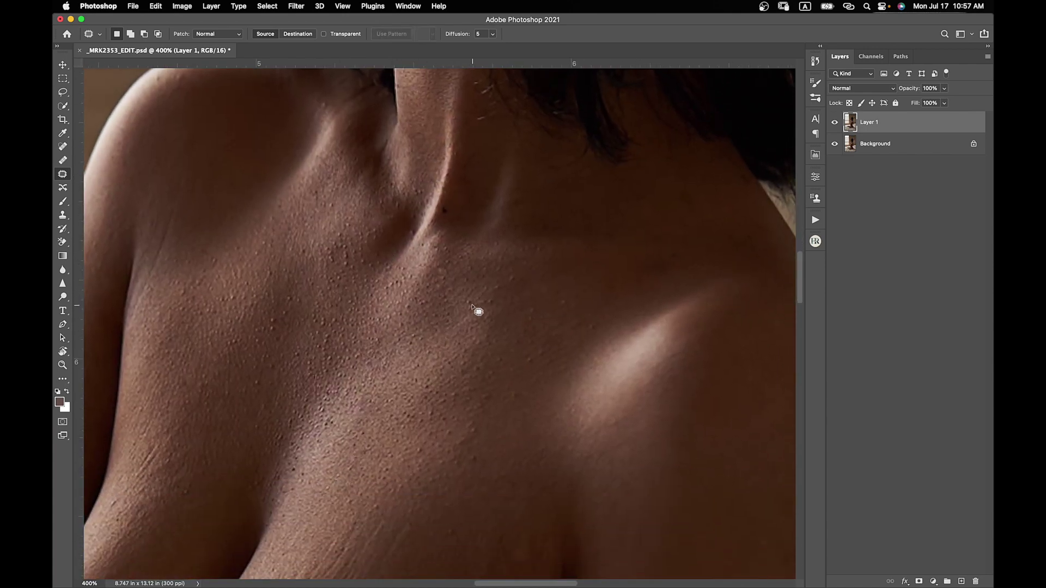
scroll(469, 252, "down", 5)
scroll(463, 252, "down", 10)
scroll(547, 266, "right", 1)
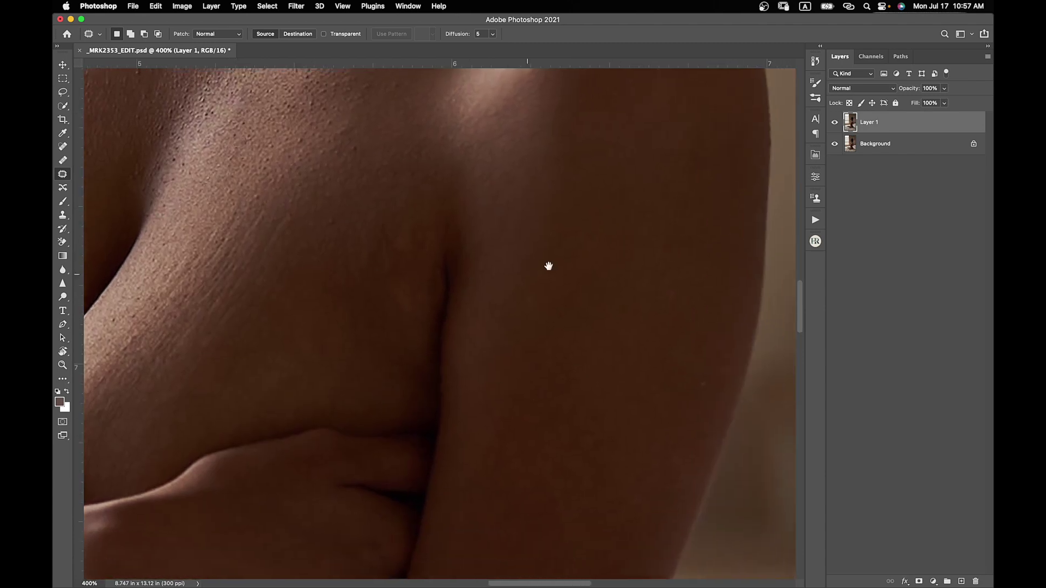
scroll(675, 319, "down", 6)
Step: Patch the marks and the dark mole on the abdomen
left_click_drag(174, 535, 432, 269)
left_click_drag(378, 203, 382, 198)
left_click_drag(394, 213, 401, 185)
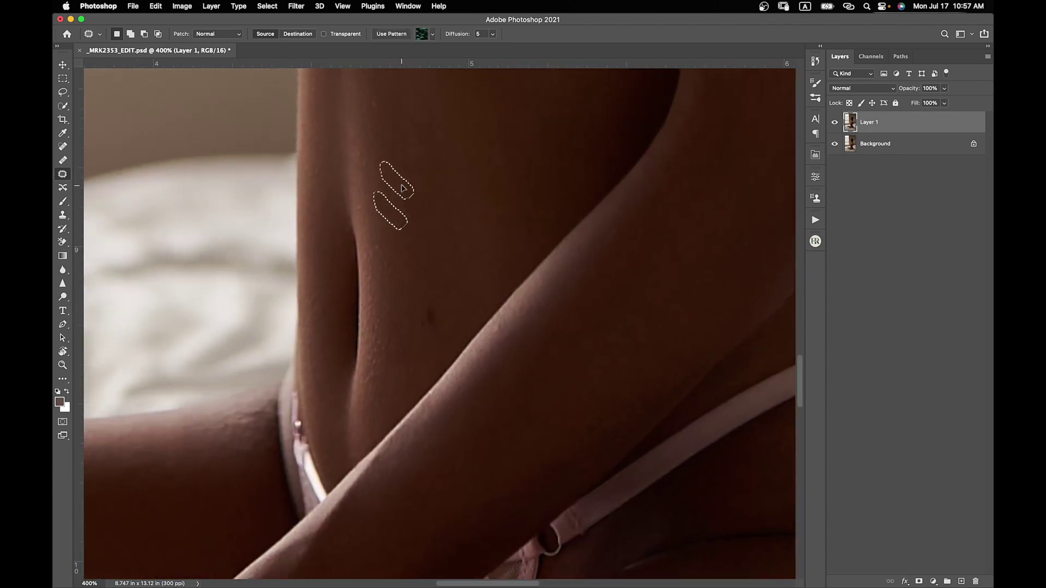
key("super+d")
mouse_move(420, 333)
left_mouse_down()
mouse_move(423, 348)
mouse_move(445, 286)
left_mouse_up()
key("super+d")
Step: Patch the blemishes on the leg skin in the lower part of the photo
left_click_drag(364, 364, 500, 211)
scroll(500, 212, "down", 15)
scroll(486, 283, "left", 5)
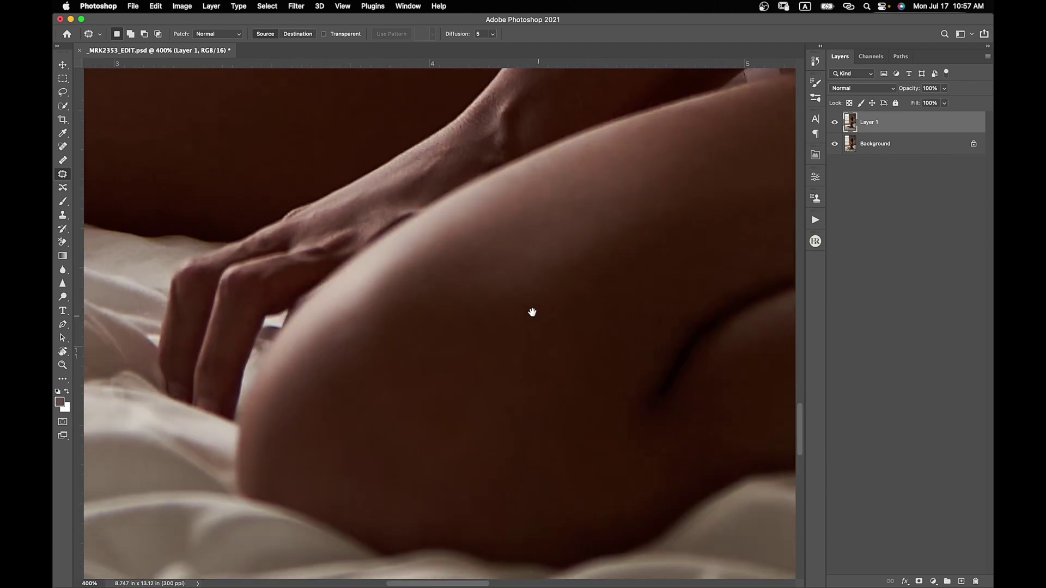
left_click_drag(220, 94, 530, 320)
mouse_move(310, 304)
left_mouse_down()
mouse_move(310, 231)
mouse_move(321, 310)
left_mouse_up()
left_click_drag(326, 292, 284, 294)
key("super+d")
left_click_drag(327, 284, 632, 334)
mouse_move(295, 259)
left_mouse_down()
mouse_move(300, 268)
mouse_move(297, 260)
left_mouse_up()
left_click_drag(279, 285, 312, 281)
key("super+d")
Step: Run the Simple Frequency Separation action with a 14-pixel Gaussian Blur radius and switch to the Lasso tool
left_click_drag(662, 216, 340, 319)
scroll(340, 320, "up", 15)
scroll(398, 367, "right", 10)
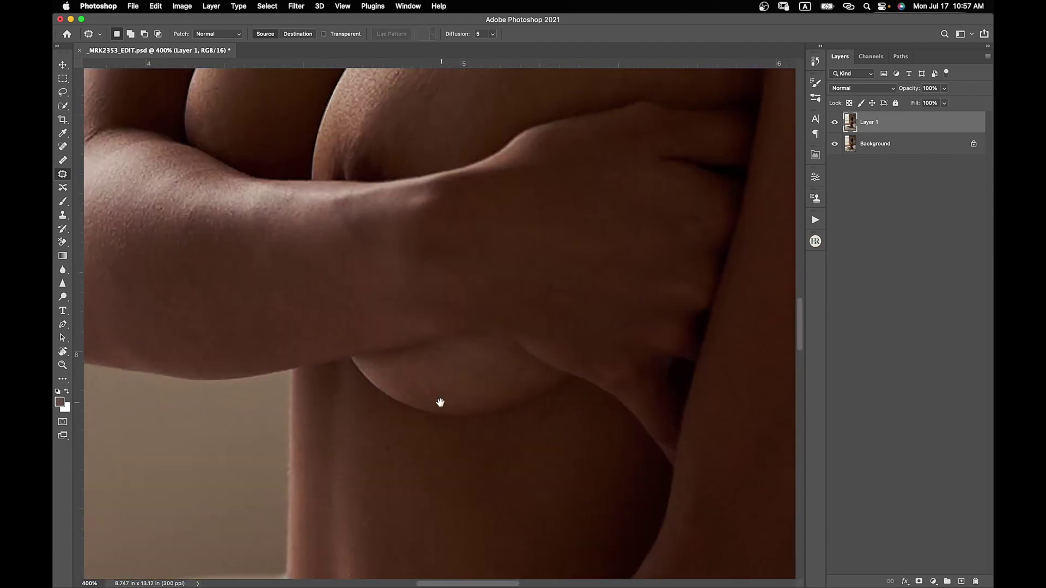
scroll(354, 425, "up", 15)
scroll(415, 350, "right", 3)
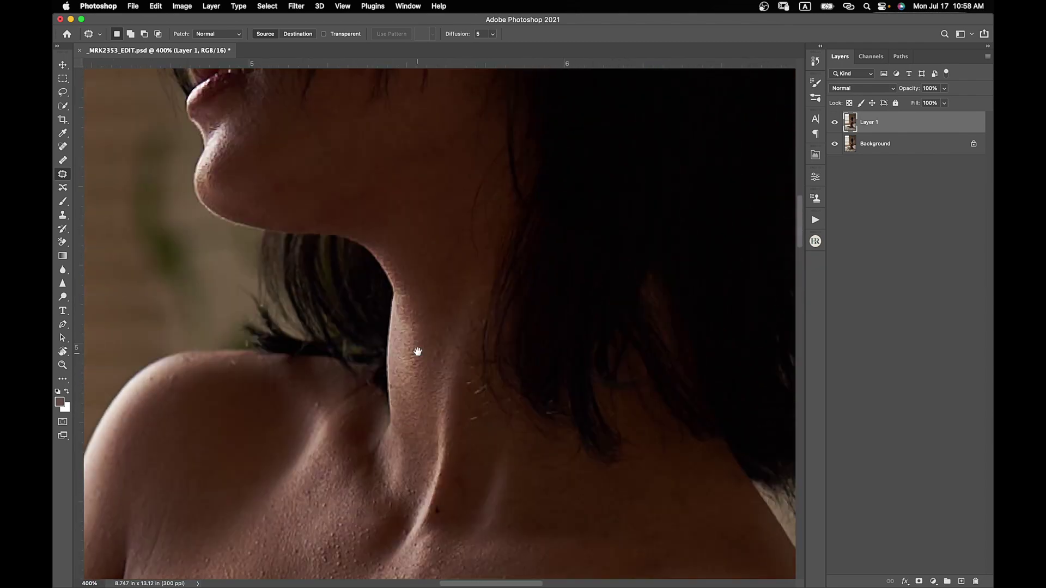
left_click(816, 220)
left_click(691, 231)
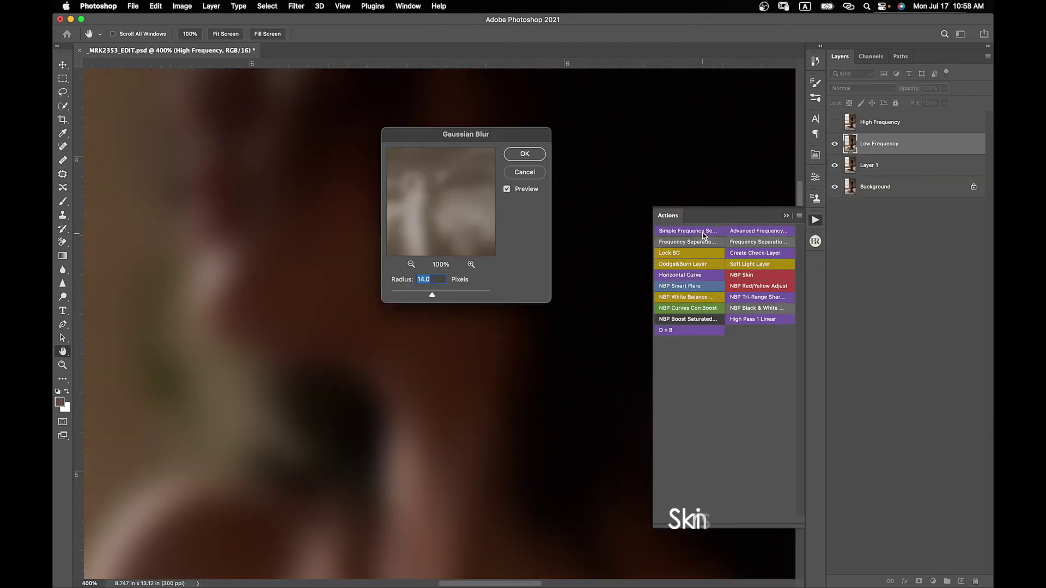
key("Return")
left_click(815, 219)
key("l")
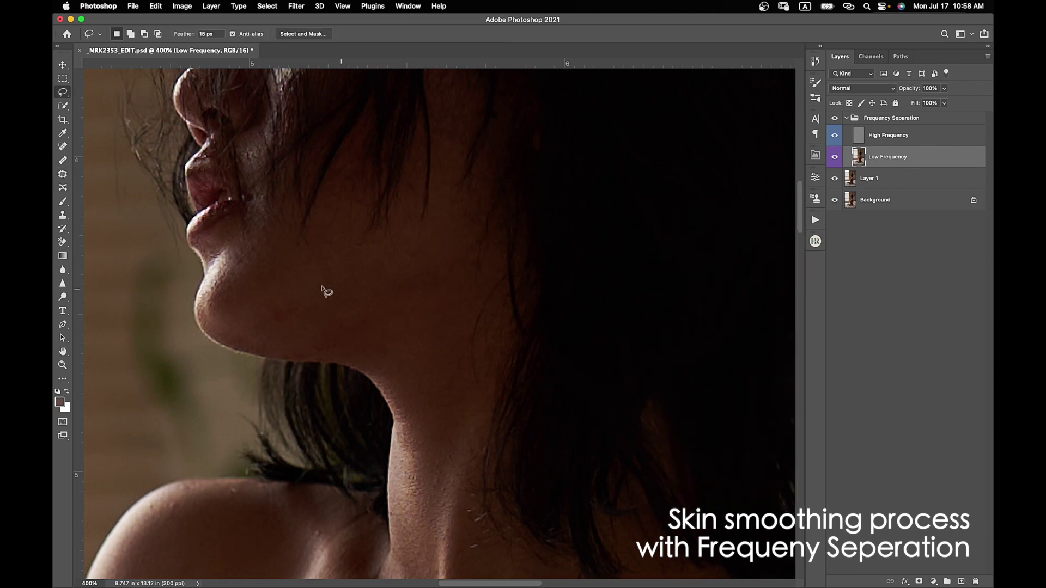
Step: Lasso the skin of the chin, jaw and neck on the Low Frequency layer
key("super+minus")
left_click_drag(245, 289, 229, 215)
key("super+plus")
left_click_drag(383, 327, 388, 340)
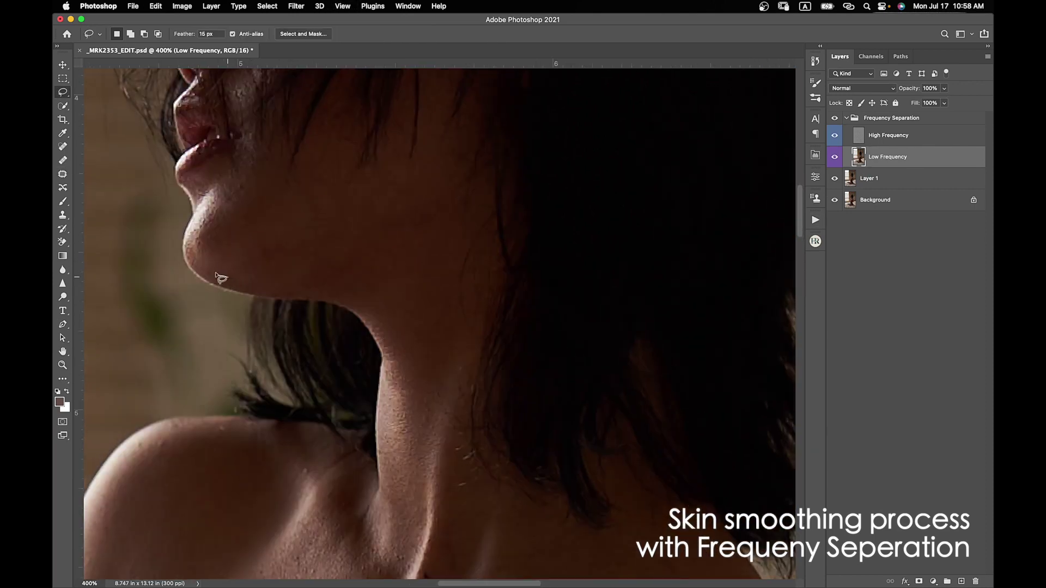
mouse_move(240, 181)
left_mouse_down()
mouse_move(345, 174)
mouse_move(479, 233)
mouse_move(330, 285)
left_mouse_up()
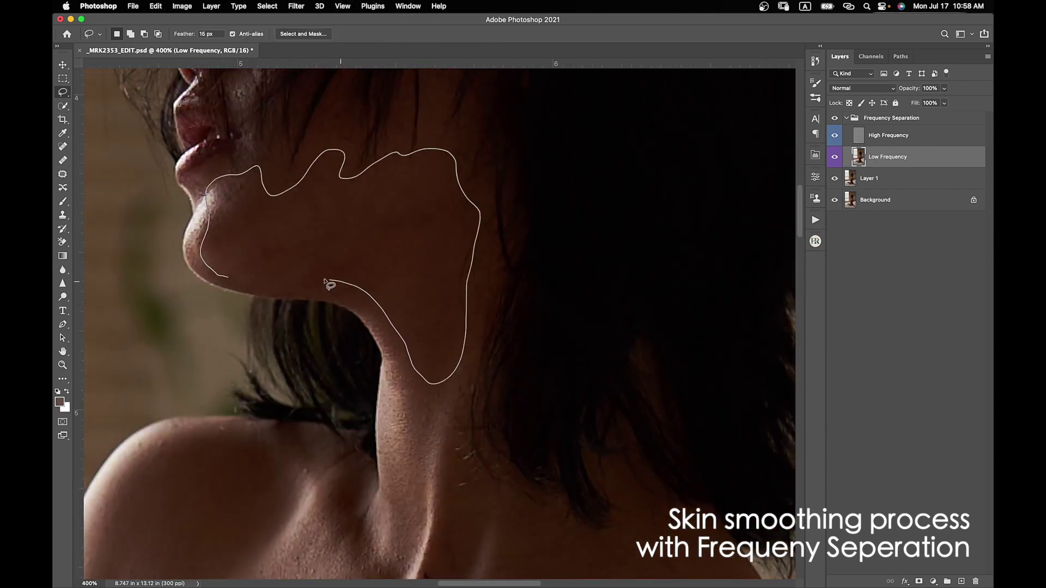
scroll(485, 132, "down", 5)
mouse_move(349, 229)
left_mouse_down()
mouse_move(430, 190)
mouse_move(437, 343)
mouse_move(418, 420)
mouse_move(342, 359)
left_mouse_up()
Step: Apply Gaussian Blur twice to the selected face and neck skin and clear the selection
left_click(296, 6)
mouse_move(327, 141)
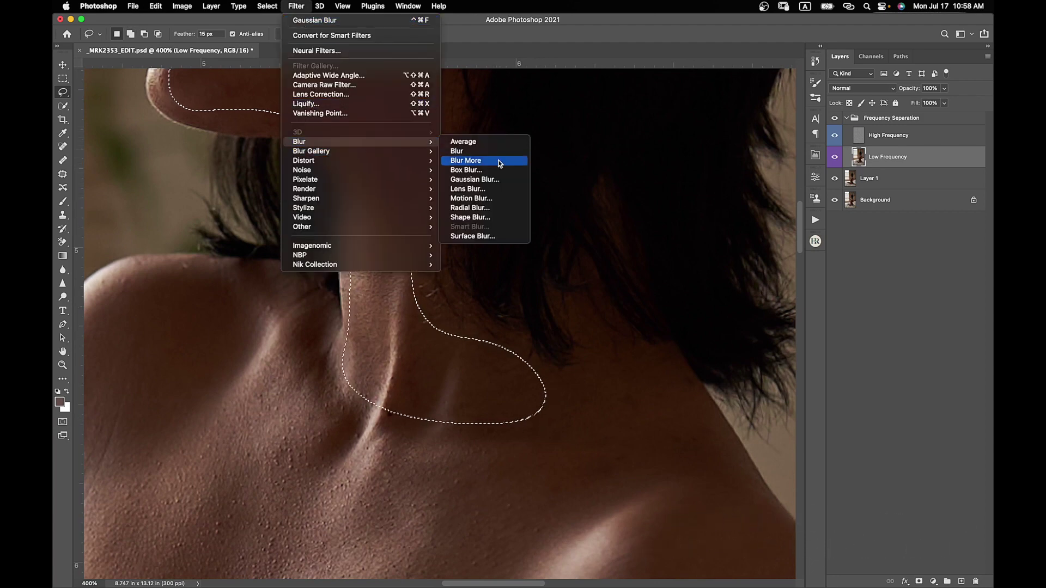
left_click(502, 181)
key("Return")
left_click(296, 6)
left_click(302, 22)
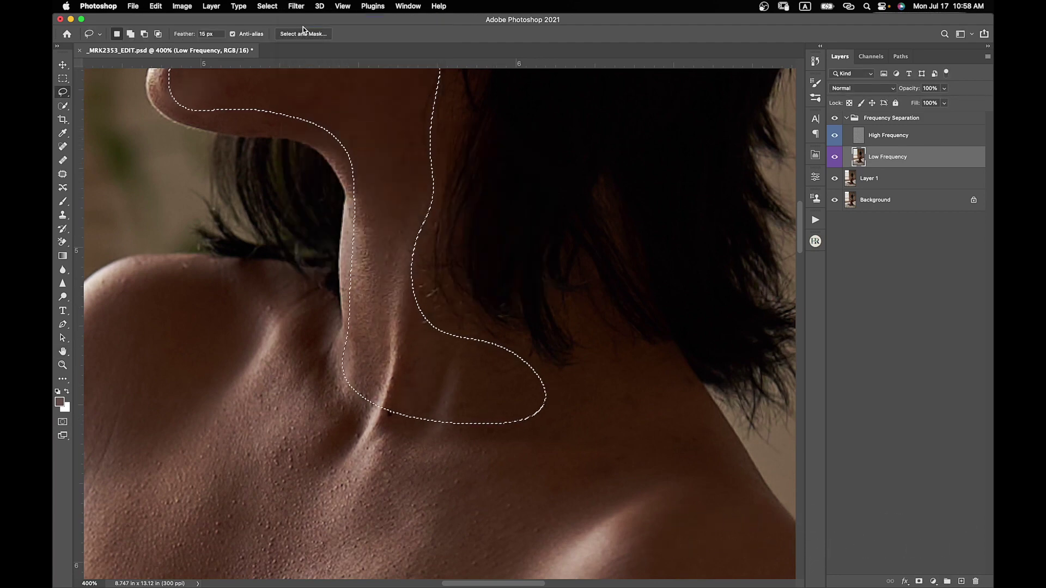
key("super+minus")
key("super+d")
left_click_drag(430, 234, 536, 360)
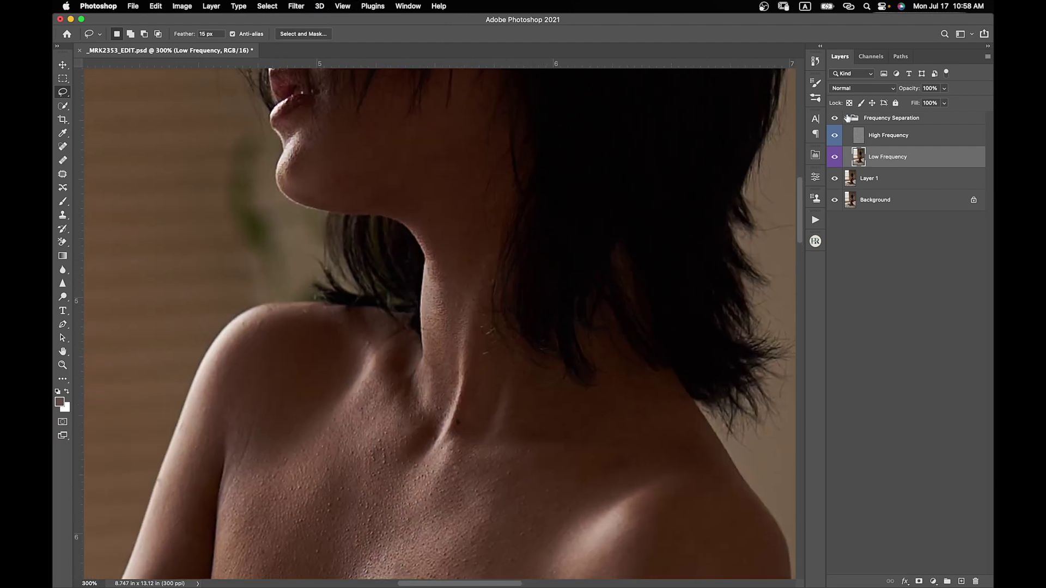
Step: Compare the image with and without the Frequency Separation group and undo the blur passes on the face and neck
left_click(835, 119)
left_click(835, 119)
left_click(835, 120)
left_click(836, 120)
key("super+z")
key("super+z")
key("super+z")
key("super+z")
key("super+z")
key("super+z")
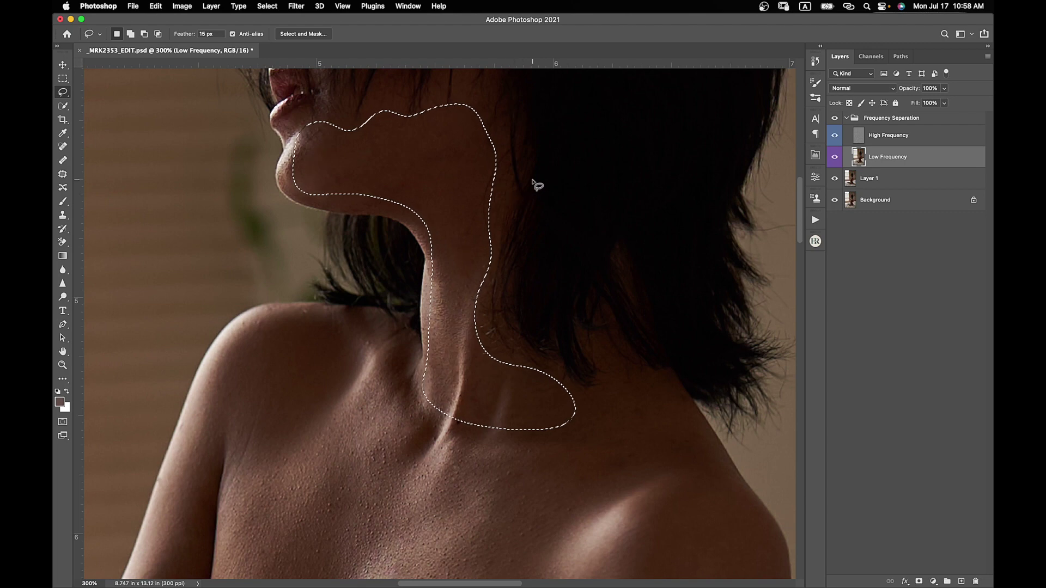
Step: Reselect the chin, jaw and neck skin, smooth it with two passes of the last Gaussian Blur, and deselect
mouse_move(359, 140)
left_mouse_down()
mouse_move(505, 187)
mouse_move(350, 203)
mouse_move(382, 229)
mouse_move(449, 392)
mouse_move(333, 221)
left_mouse_up()
scroll(355, 207, "right", 4)
scroll(354, 207, "down", 2)
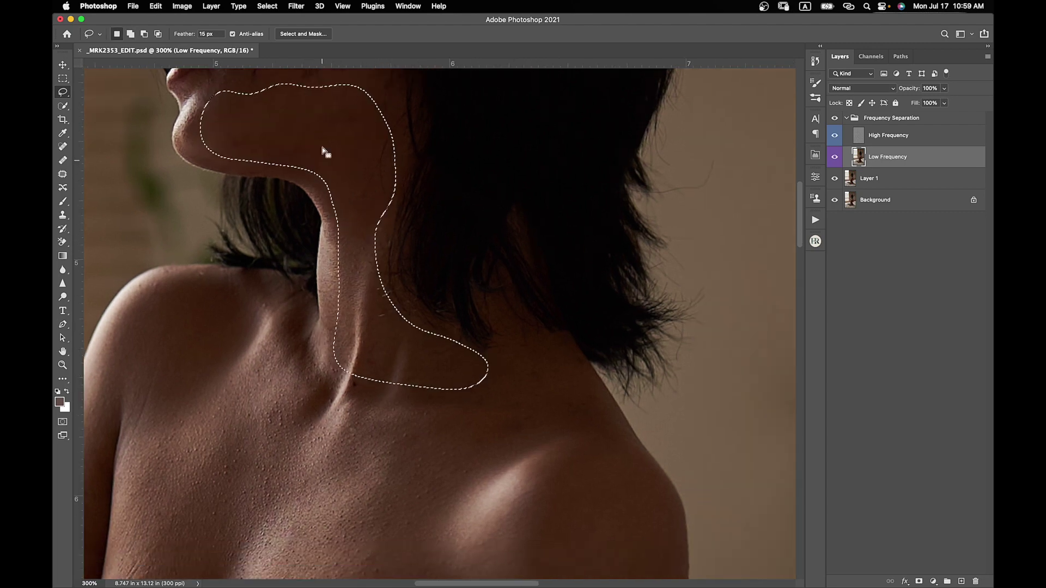
left_click(296, 6)
left_click(300, 22)
left_click(296, 6)
left_click(301, 22)
key("super+d")
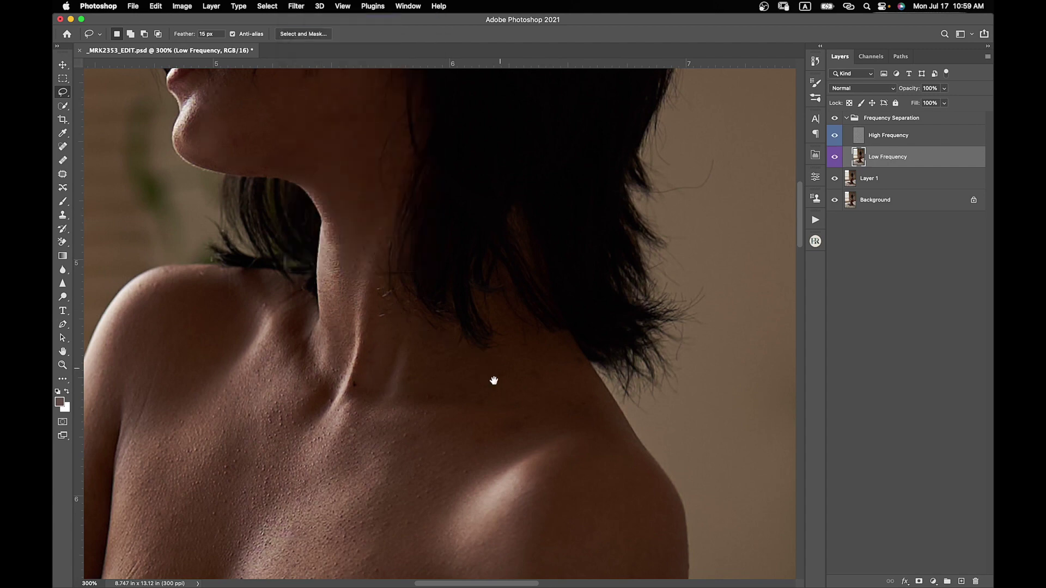
Step: Lasso the skin of the shoulders, chest and near upper arm on the Low Frequency layer for smoothing
left_click_drag(492, 381, 558, 259)
key("super+minus")
key("super+minus")
mouse_move(364, 307)
left_mouse_down()
mouse_move(382, 270)
mouse_move(436, 289)
left_mouse_up()
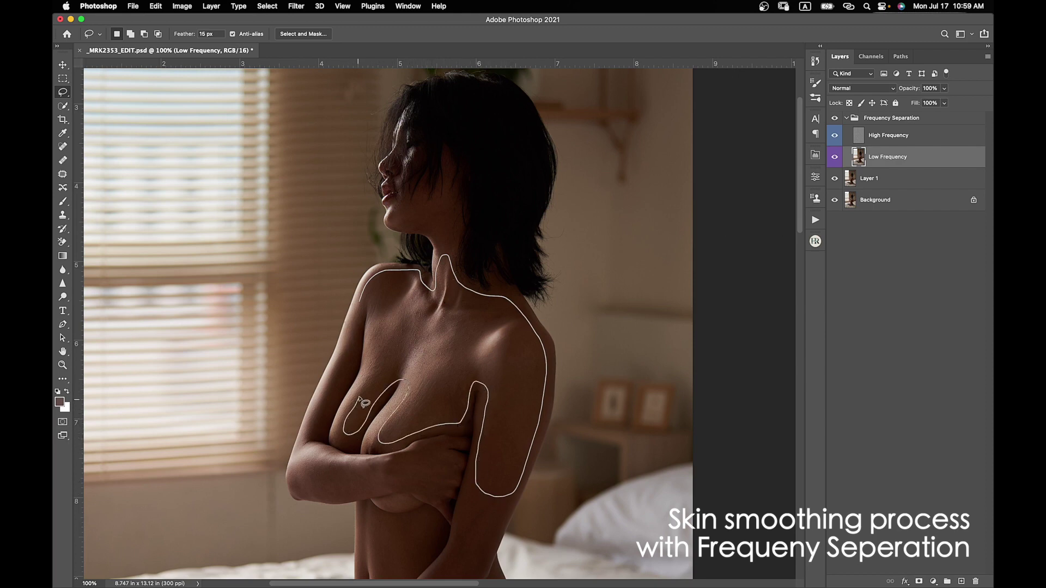
left_click_drag(366, 323, 361, 307)
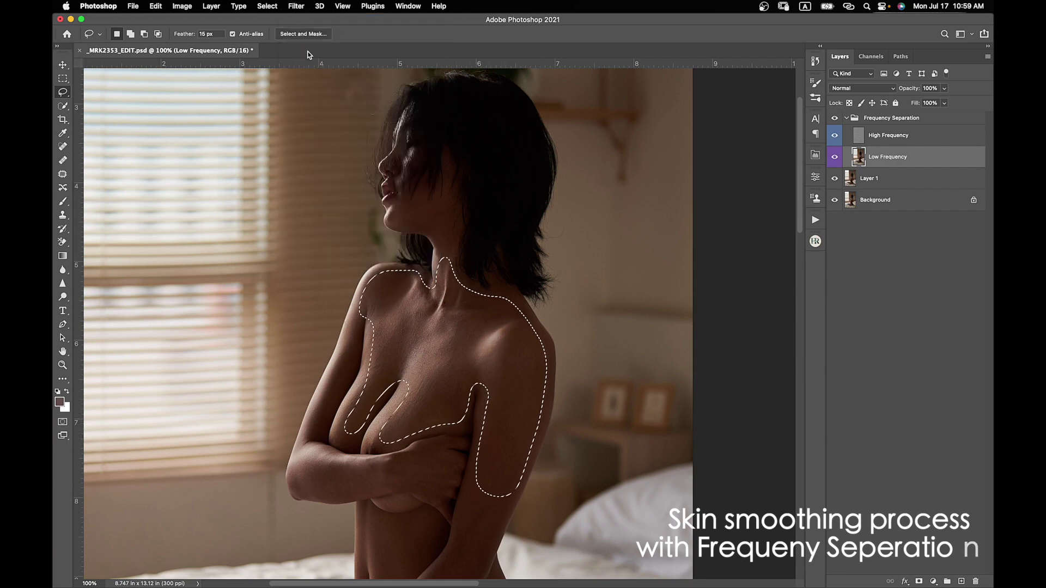
Step: Select the High Frequency layer and reduce the Clone Stamp brush to 6 px for retouching the chest texture
left_click_drag(522, 328, 535, 262)
key("super+plus")
key("super+plus")
left_click(857, 140)
key("s")
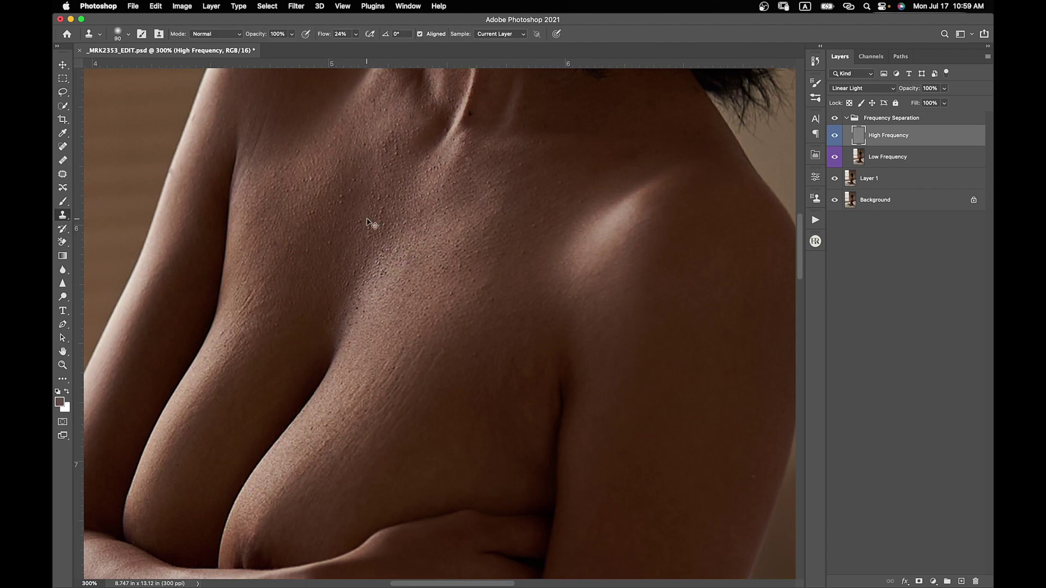
key("super+plus")
key("bracketleft")
key("bracketleft")
key("bracketleft")
key("bracketleft")
key("bracketleft")
key("bracketleft")
key("bracketleft")
key("bracketleft")
key("bracketleft")
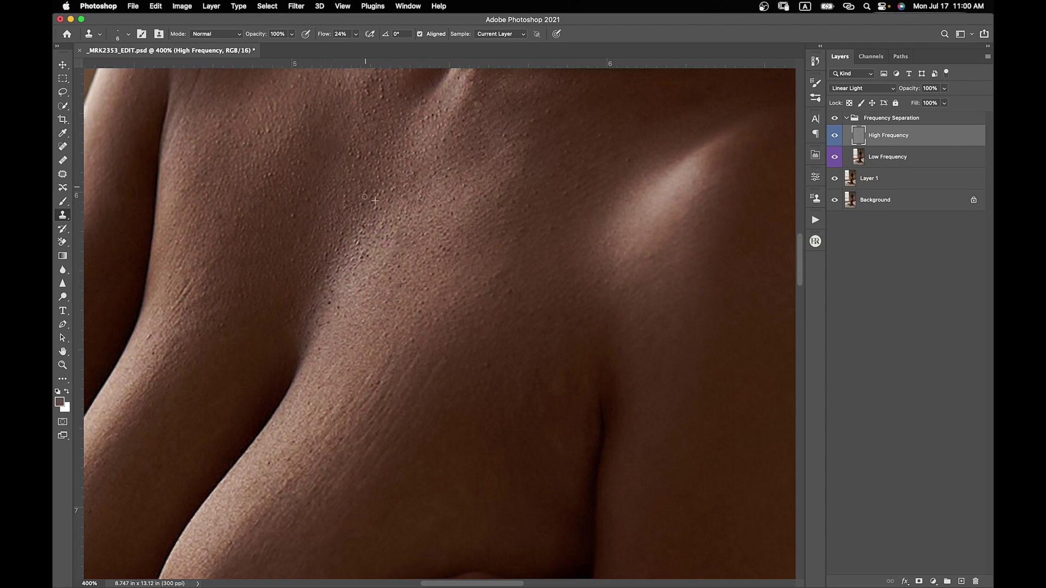
Step: Clone clean skin texture over the bumps and fine creases across the chest on the High Frequency layer
scroll(448, 184, "up", 3)
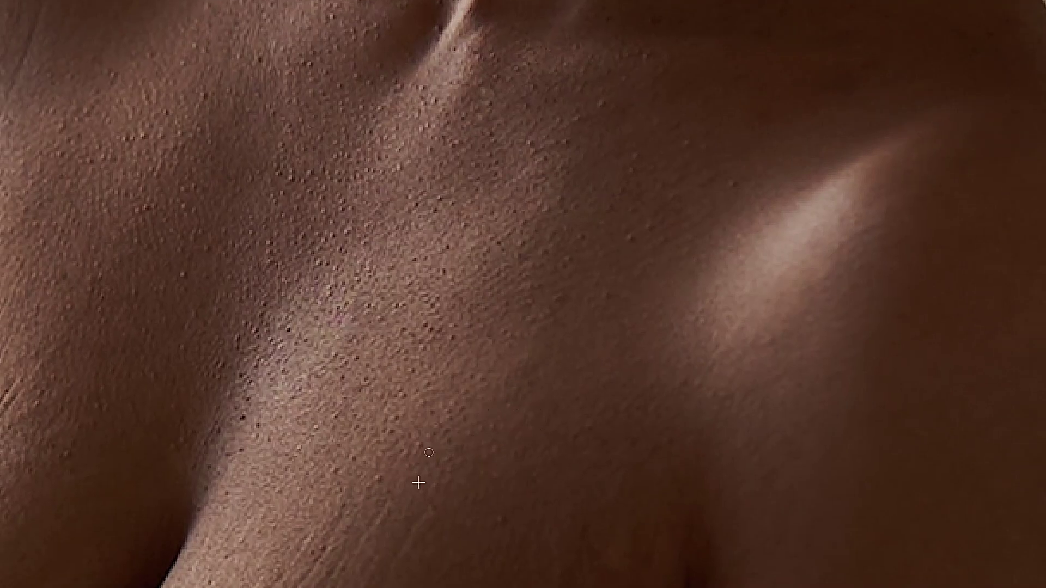
left_click_drag(59, 440, 338, 416)
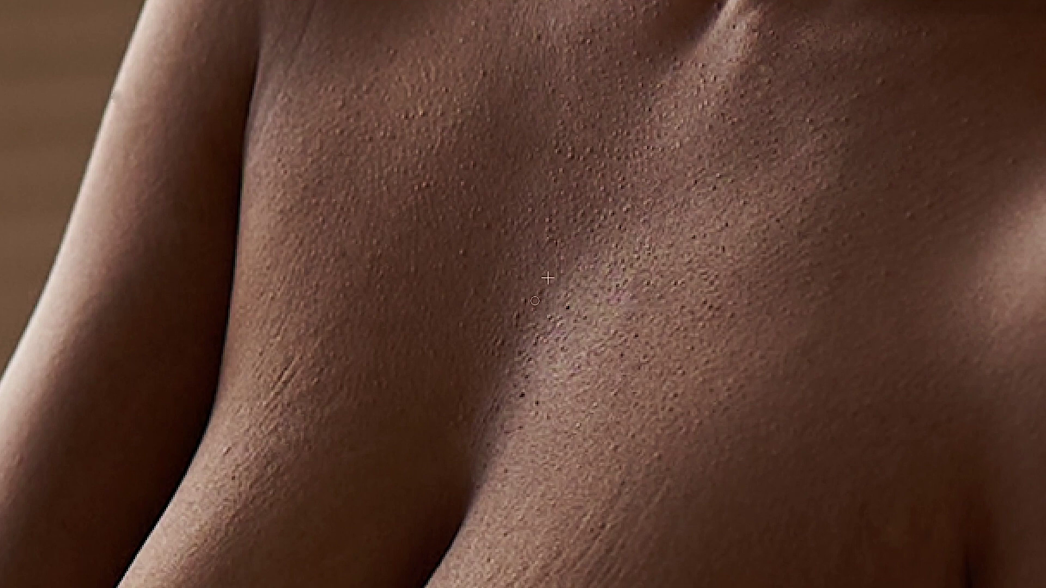
left_click_drag(537, 360, 571, 312)
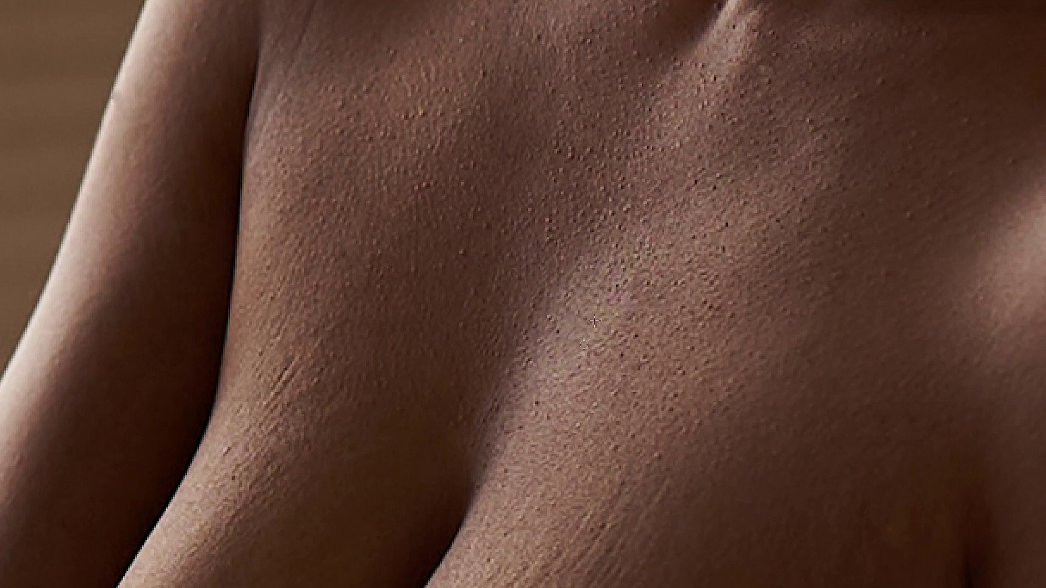
left_click(314, 331, "alt")
left_click_drag(275, 389, 294, 377)
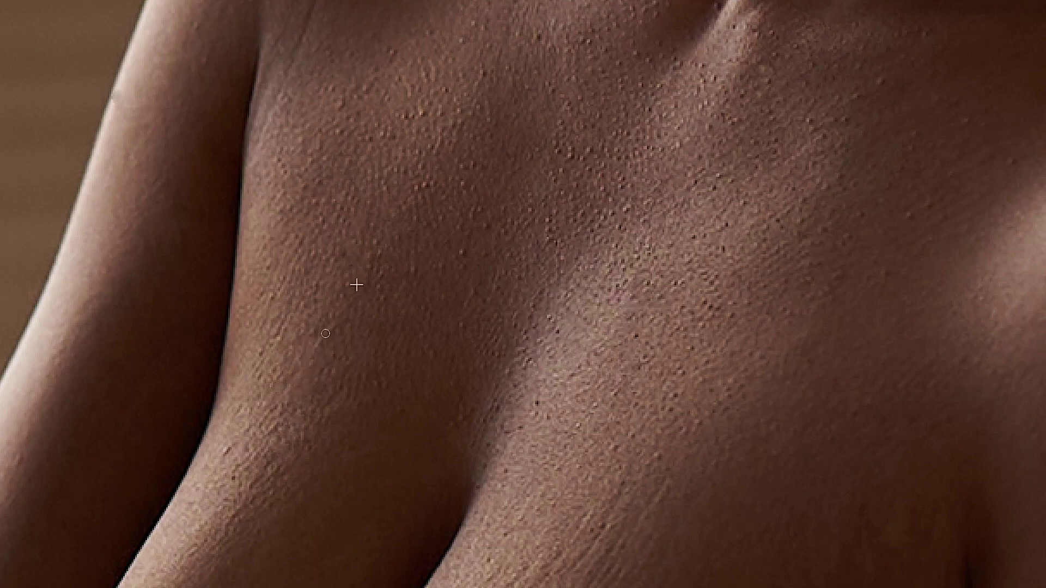
left_click(343, 64, "alt")
left_click_drag(323, 96, 346, 105)
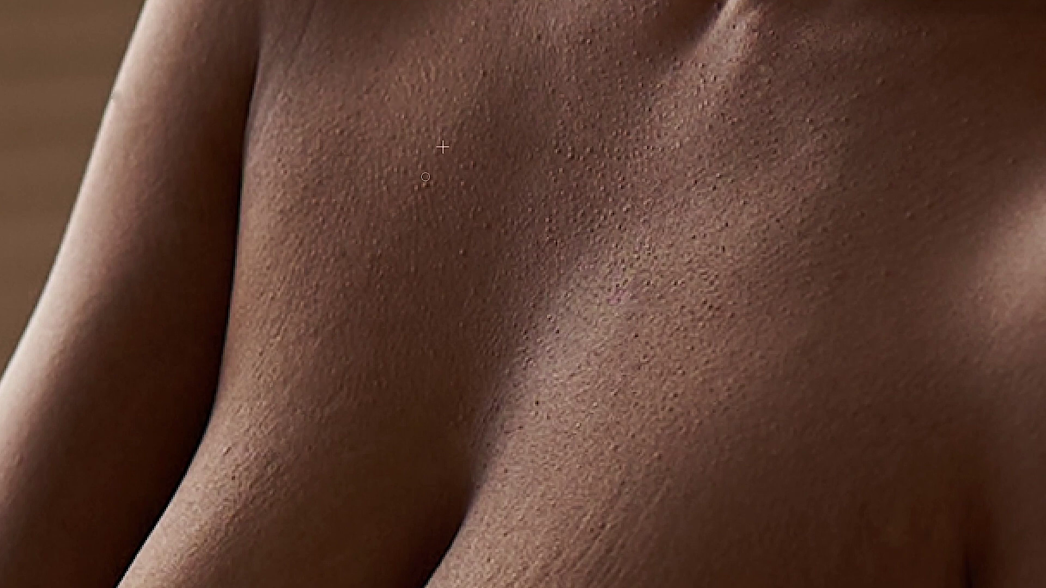
left_click_drag(546, 34, 560, 315)
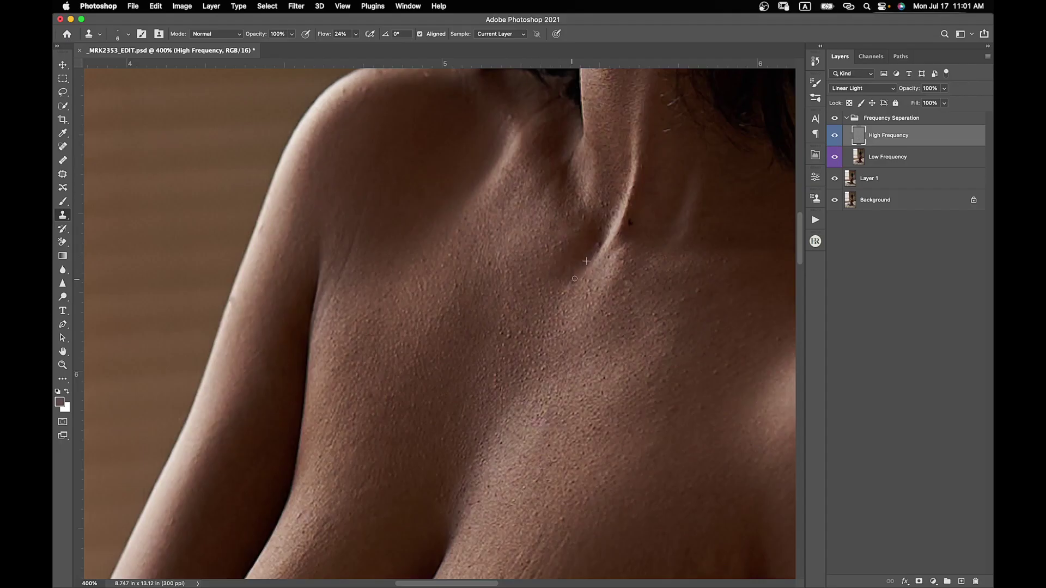
key("super+minus")
key("super+minus")
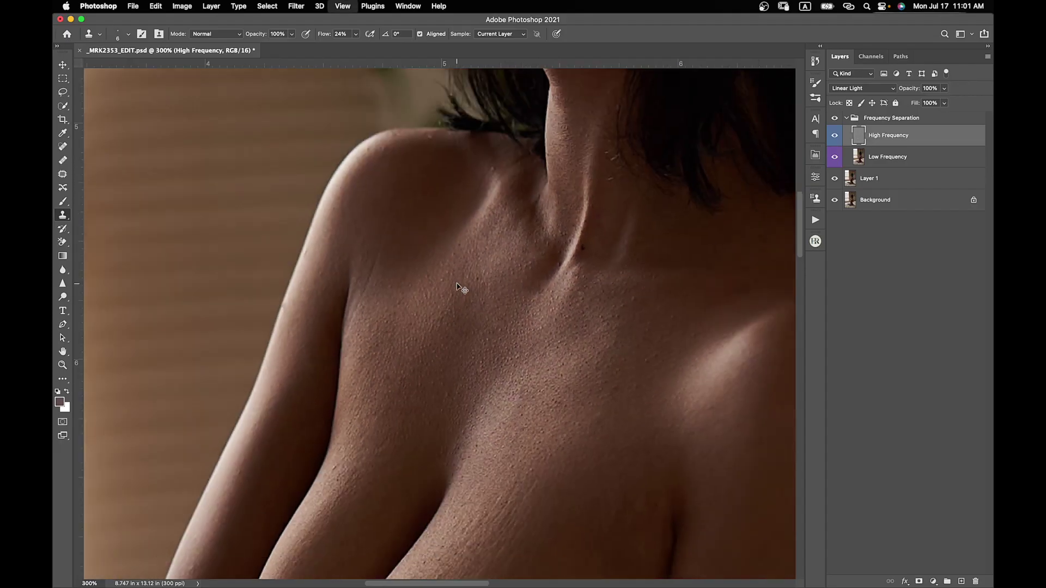
Step: Lasso the abdomen skin on the Low Frequency layer, reapply the last Gaussian Blur, and deselect
left_click_drag(432, 367, 411, 297)
left_click(878, 162)
key("l")
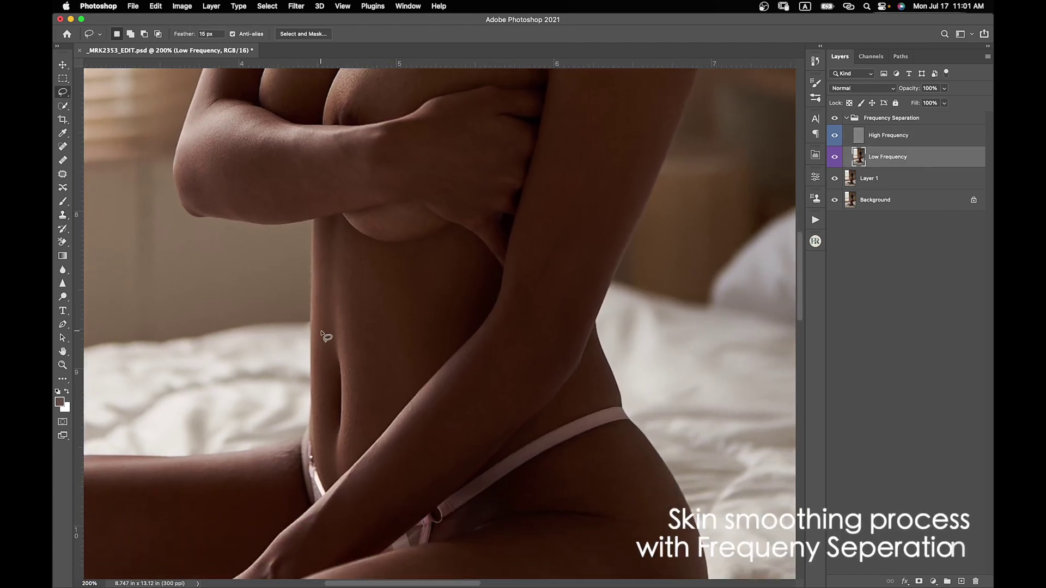
left_click_drag(322, 330, 376, 255)
mouse_move(481, 287)
left_mouse_down()
mouse_move(367, 422)
mouse_move(325, 339)
left_mouse_up()
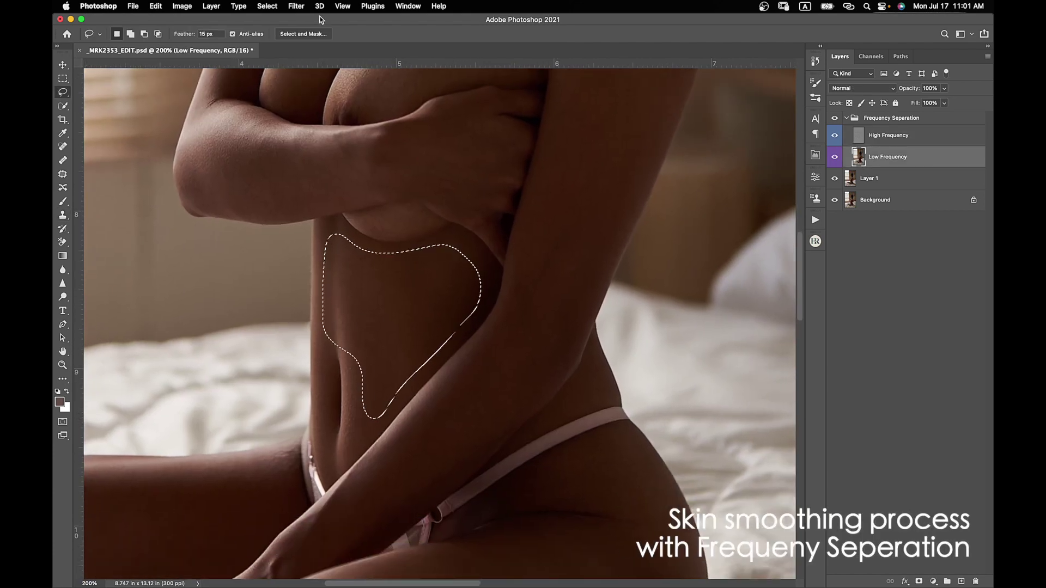
left_click(296, 6)
left_click(294, 20)
key("super+d")
Step: Lasso the folded forearm and back of the hand, smooth them with the last Gaussian Blur, and deselect
scroll(274, 311, "up", 3)
scroll(274, 311, "left", 2)
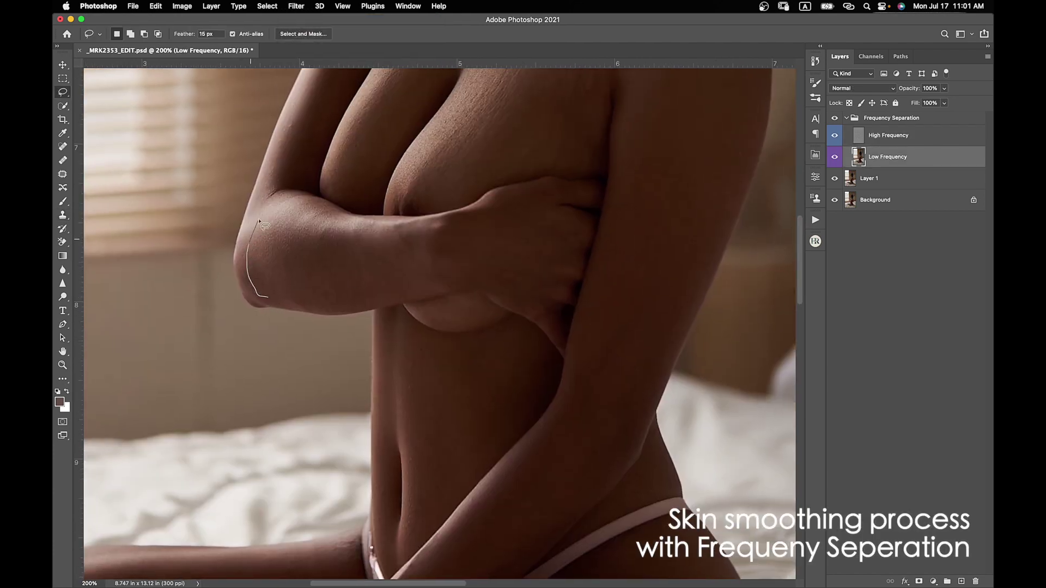
mouse_move(396, 233)
left_mouse_down()
mouse_move(556, 276)
mouse_move(267, 297)
left_mouse_up()
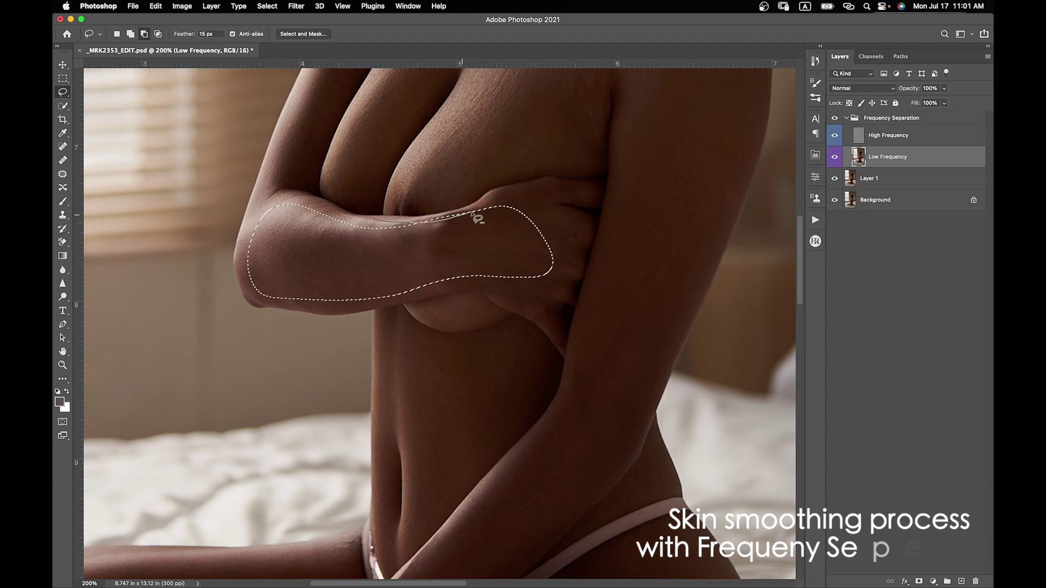
left_click(296, 7)
left_click(295, 21)
key("super+minus")
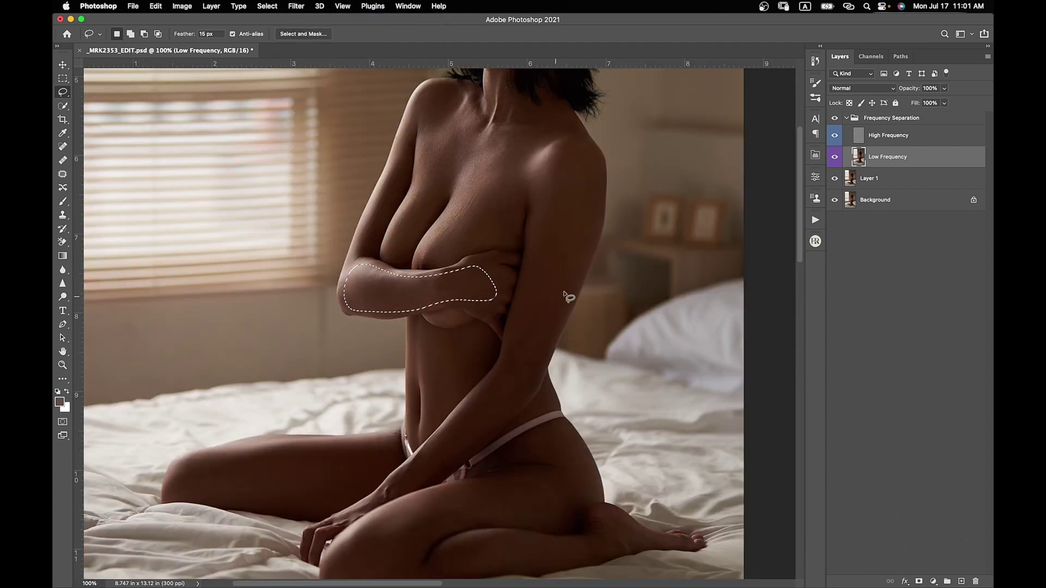
key("super+d")
Step: Lasso the skin of the far thigh and smooth it with two passes of the last Gaussian Blur
left_click_drag(509, 387, 519, 301)
left_click_drag(316, 424, 262, 419)
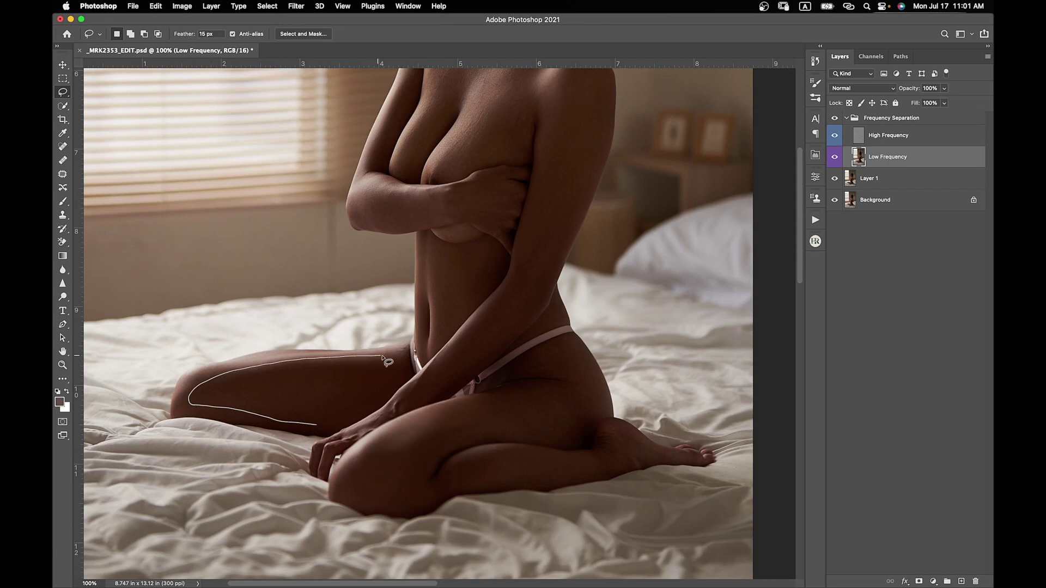
left_click_drag(382, 356, 348, 419)
left_click(295, 7)
left_click(296, 21)
left_click(296, 7)
left_click(297, 20)
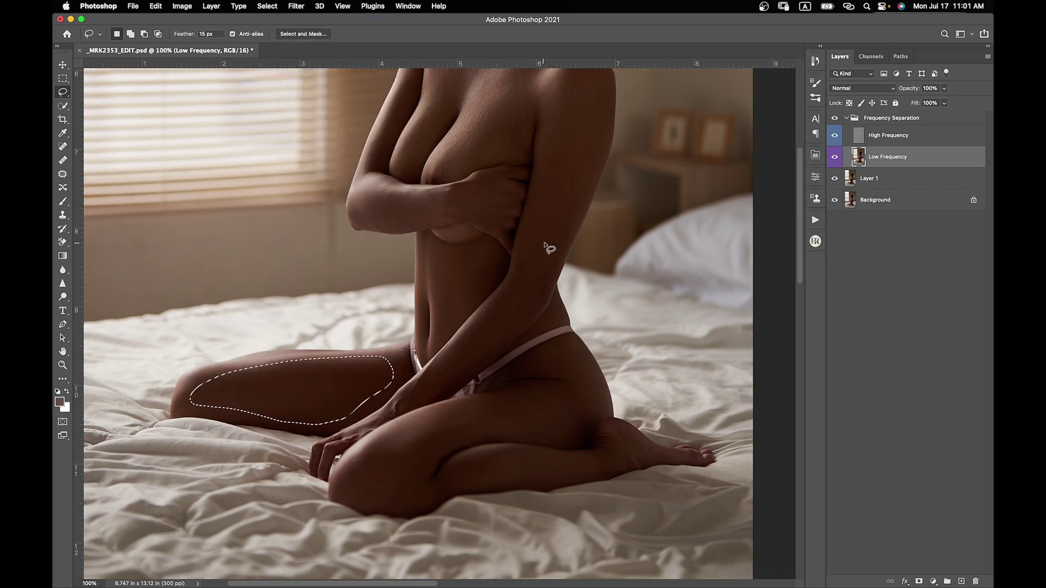
Step: Lasso the near thigh and lower leg as separate areas, apply the last Gaussian Blur twice, and deselect
left_click_drag(513, 368, 478, 308)
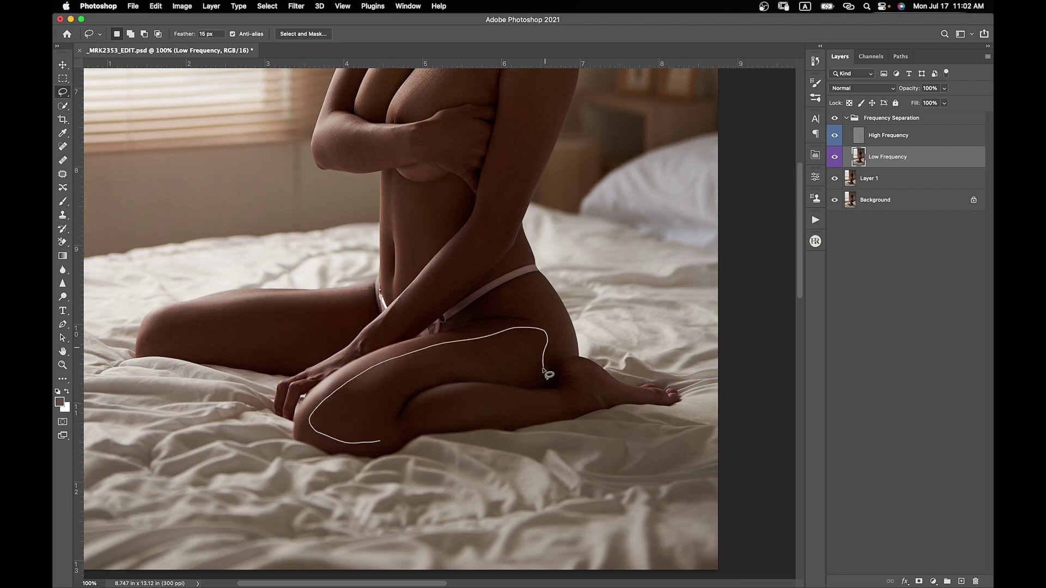
mouse_move(547, 374)
left_mouse_down()
mouse_move(380, 442)
mouse_move(461, 396)
left_mouse_up()
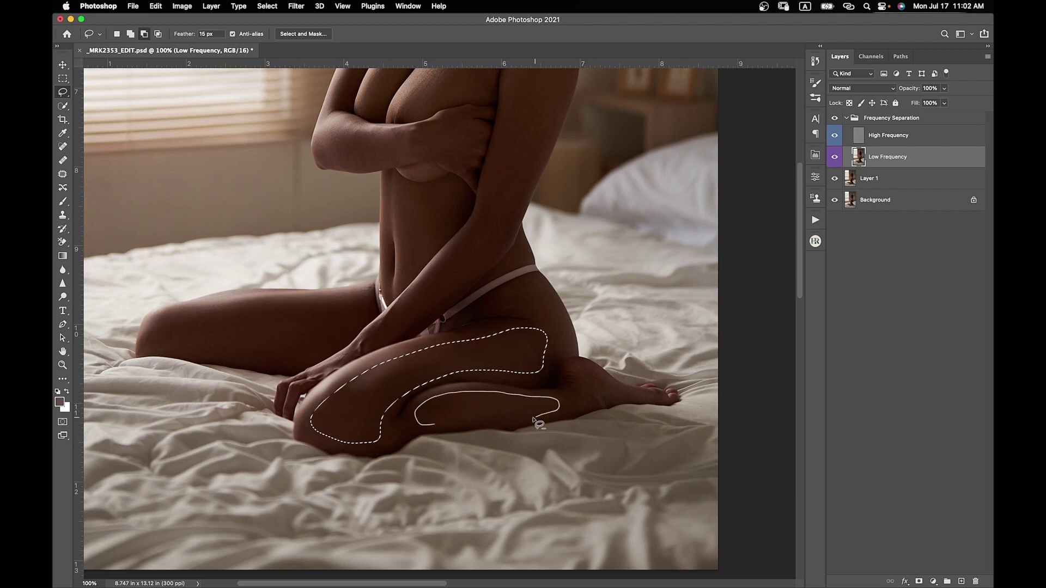
mouse_move(534, 418)
left_mouse_down()
mouse_move(438, 426)
mouse_move(544, 399)
mouse_move(518, 413)
left_mouse_up()
mouse_move(433, 426)
left_mouse_down()
mouse_move(419, 422)
mouse_move(547, 407)
mouse_move(435, 425)
left_mouse_up()
key("super+z")
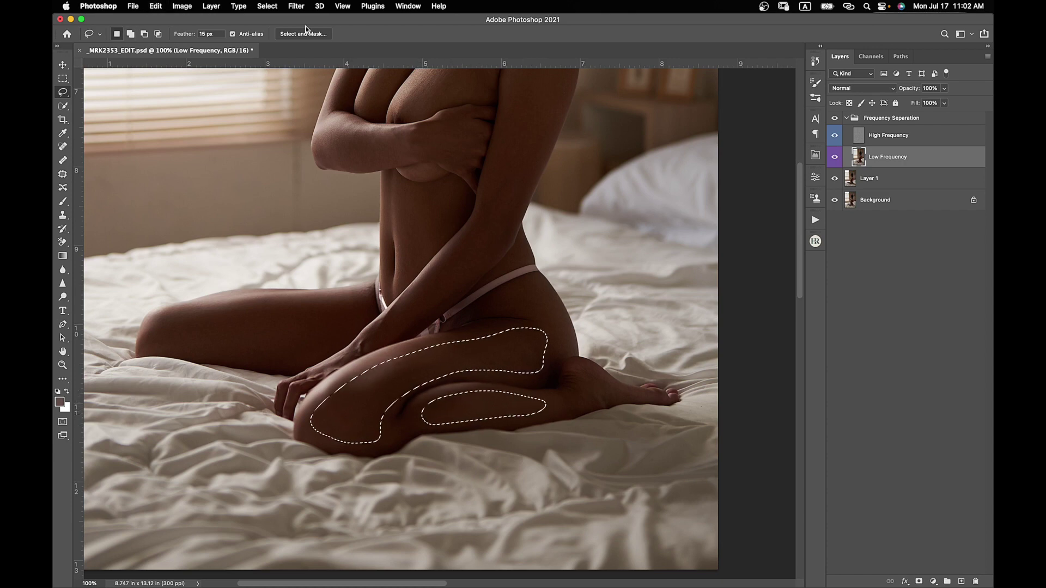
left_click(296, 7)
left_click(296, 21)
left_click(296, 6)
left_click(297, 21)
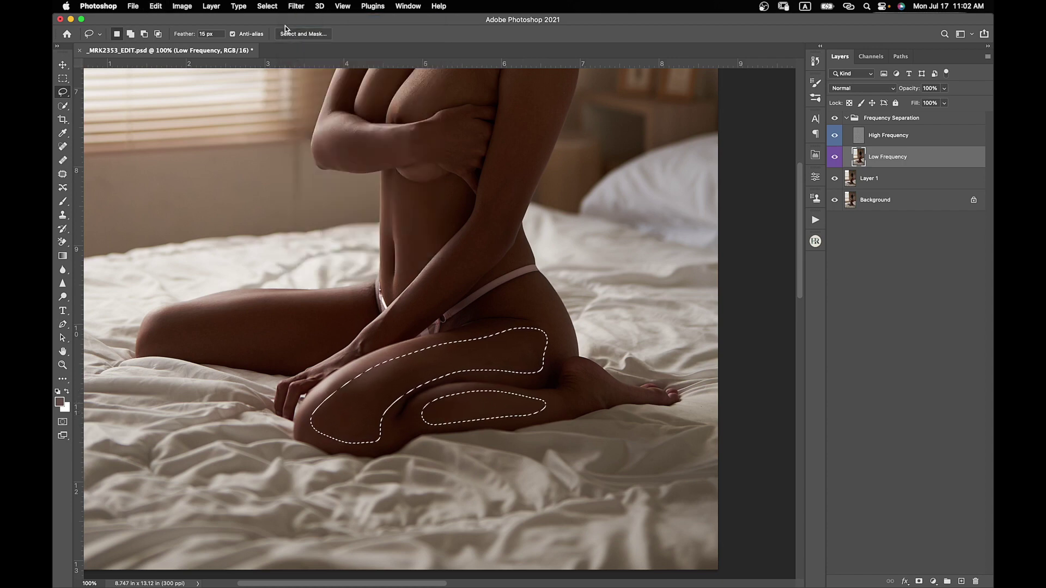
key("super+d")
Step: Lasso the hip and upper thigh skin on the Low Frequency layer for smoothing, and clear the selection
key("super+equal")
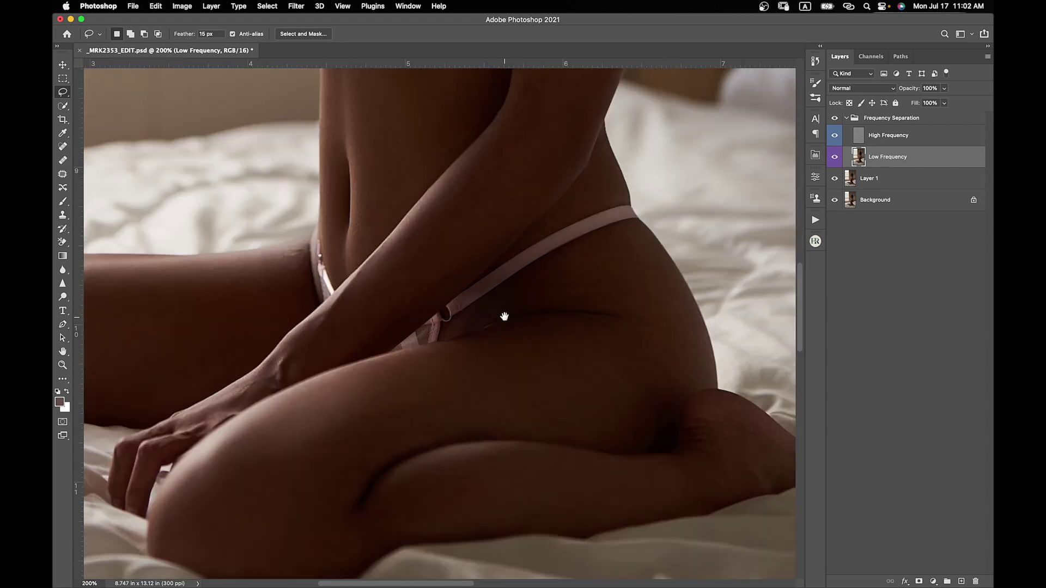
left_click_drag(505, 317, 367, 274)
mouse_move(321, 344)
left_mouse_down()
mouse_move(509, 215)
mouse_move(350, 299)
mouse_move(518, 220)
mouse_move(341, 316)
left_mouse_up()
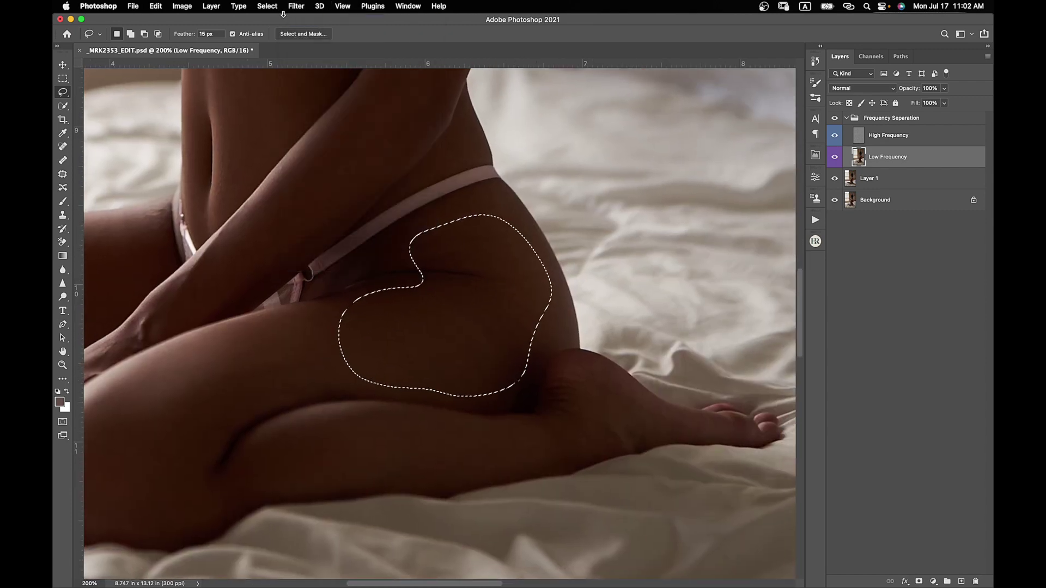
key("super+d")
Step: Review the smoothed skin across the whole figure and up close on the chest and shoulders
key("super+minus")
key("super+minus")
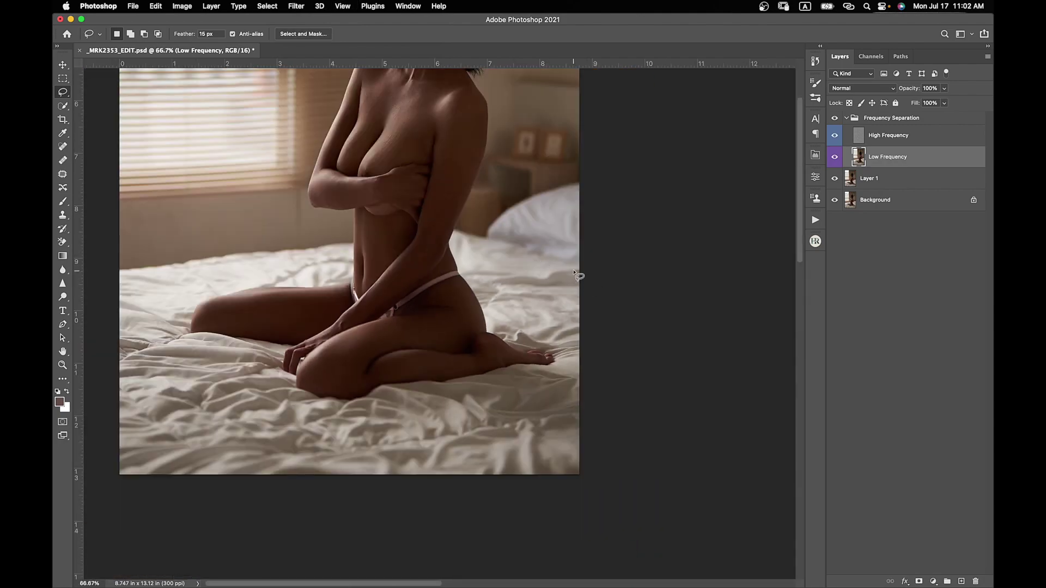
key("super+minus")
key("super+minus")
key("super+plus")
key("super+plus")
key("super+plus")
key("super+plus")
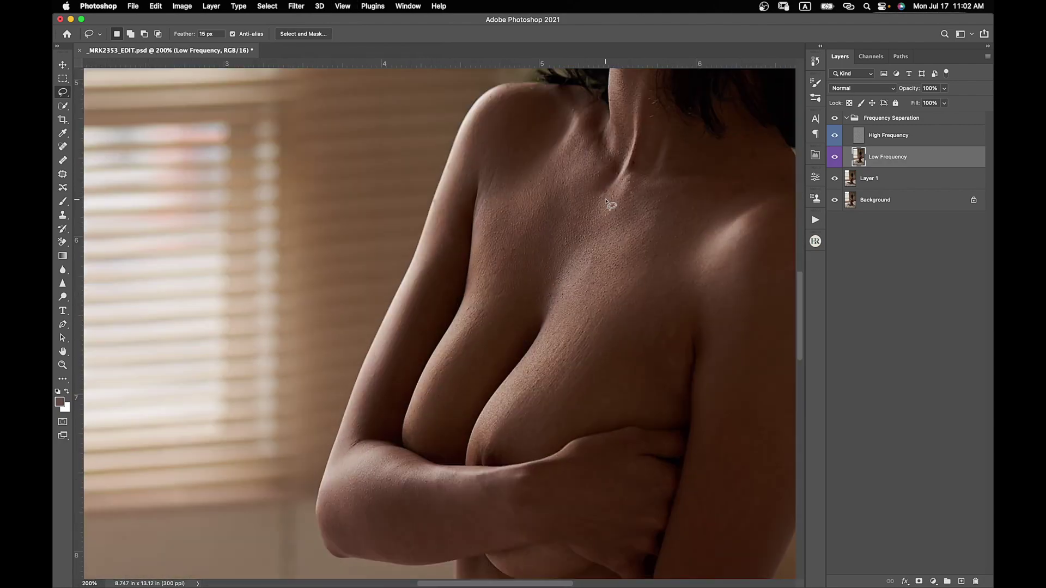
left_click_drag(607, 202, 400, 252)
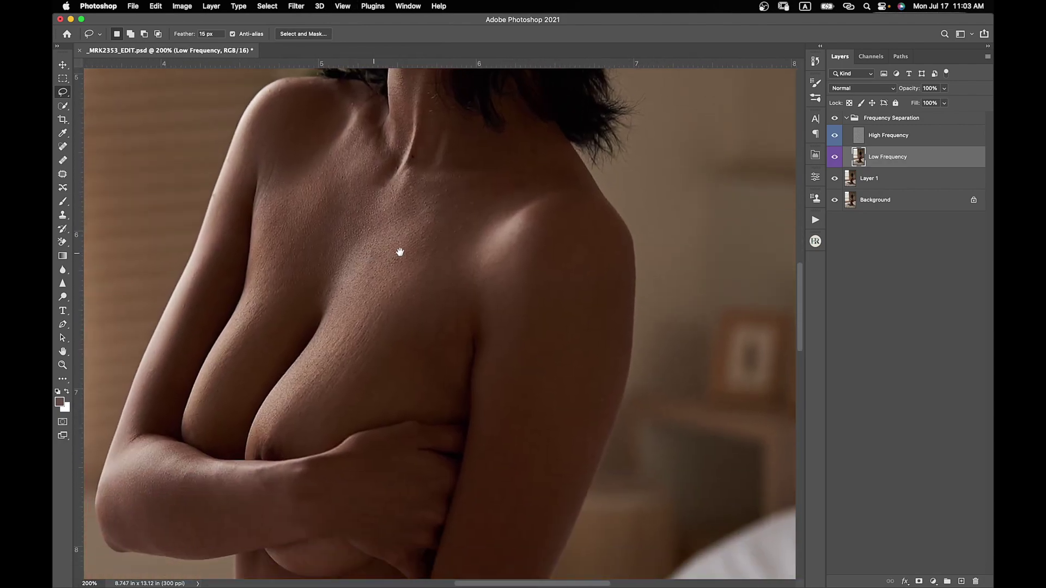
Step: Merge the Frequency Separation group and Layer 1 into a single layer
left_click(865, 120)
left_click(894, 178, "shift")
key("super+e")
Step: Run the D n B and Create Check-Layer actions, and collapse and hide the Check Layer group
left_click(815, 221)
left_click(699, 330)
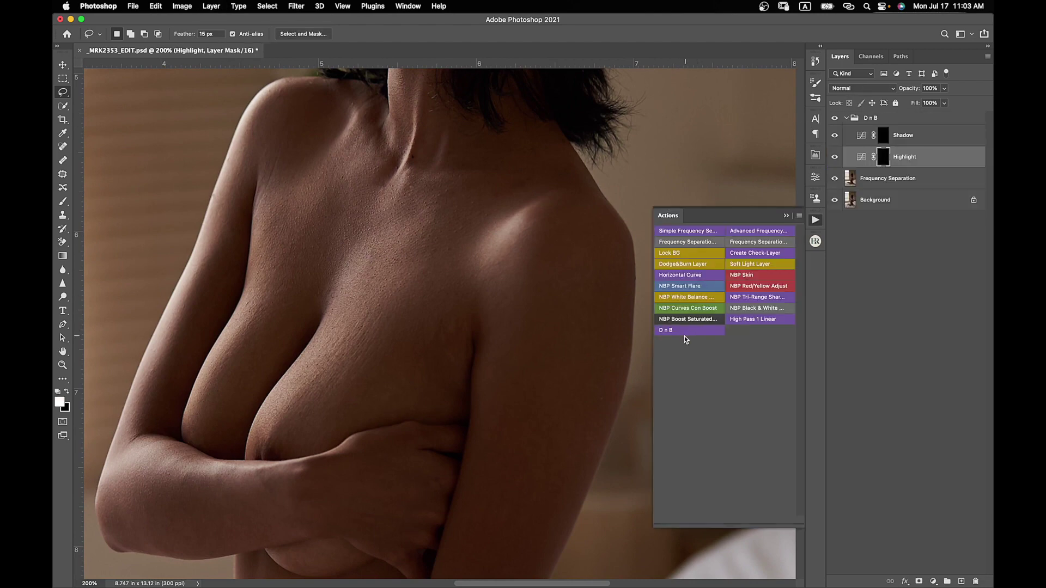
left_click(755, 253)
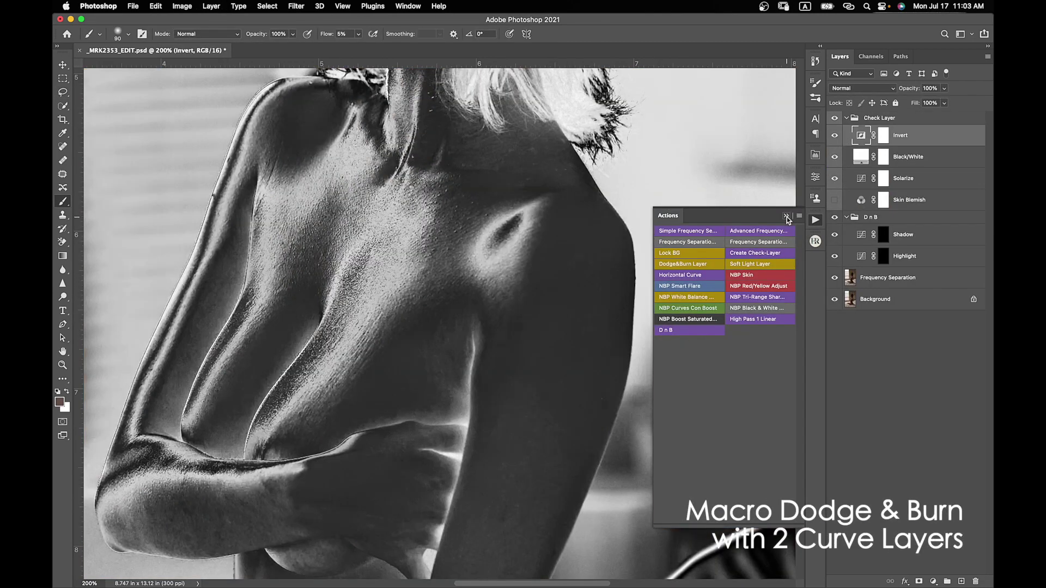
left_click(786, 216)
left_click(847, 117)
left_click(835, 117)
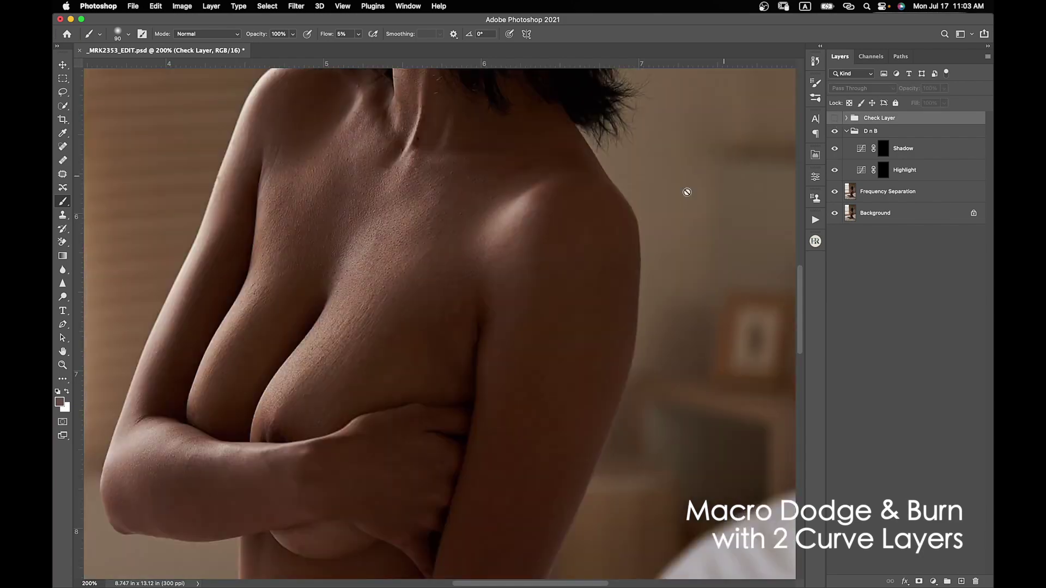
Step: Target the Highlight layer mask with a 15 px brush and show the Check Layer group over the chest and arm
left_click_drag(665, 205, 677, 139)
left_click(883, 170)
key("bracketleft")
key("bracketleft")
key("bracketleft")
key("super+plus")
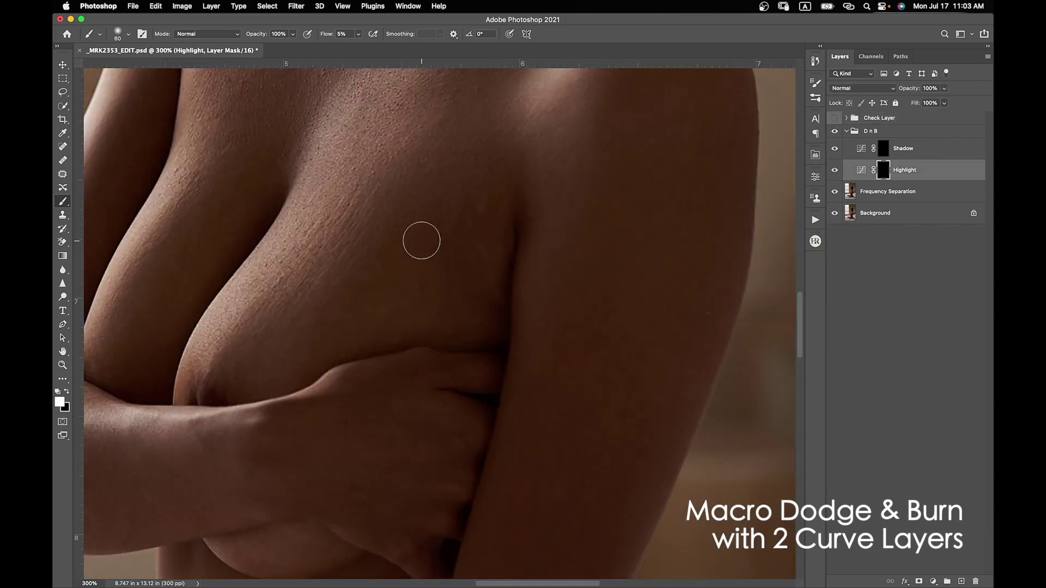
scroll(422, 240, "up", 2)
scroll(421, 240, "right", 3)
left_click(834, 118)
key("bracketleft")
key("bracketleft")
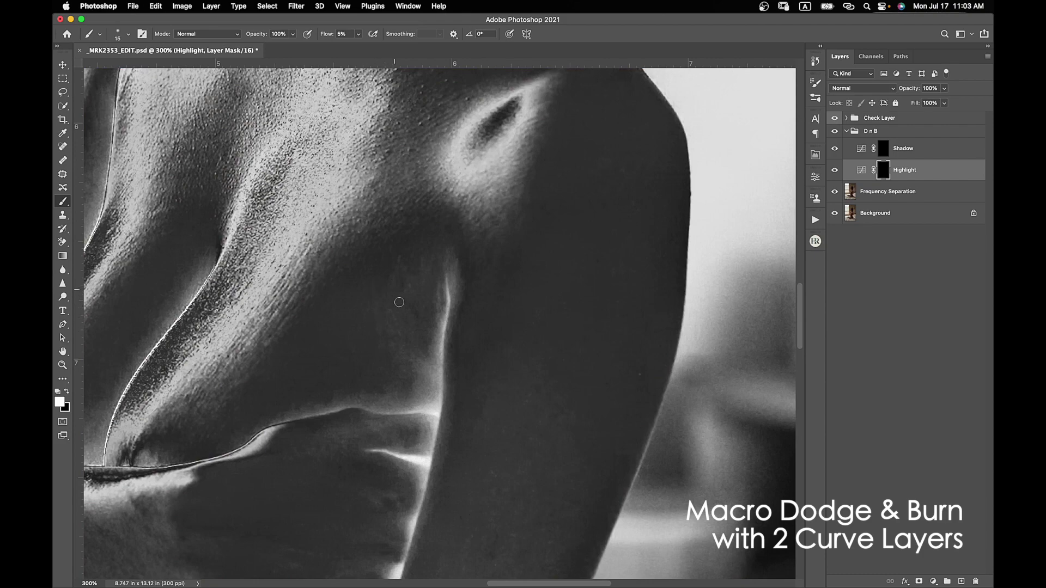
Step: Compare the skin with and without the Check Layer group, leave it hidden, and target the Shadow mask with an adjusted brush size
left_click(834, 118)
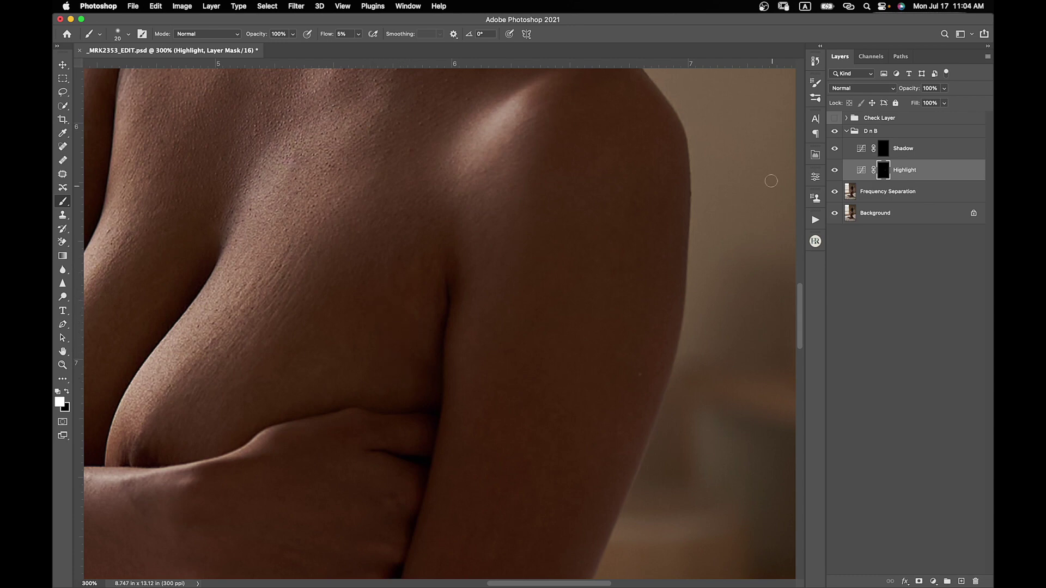
left_click(835, 118)
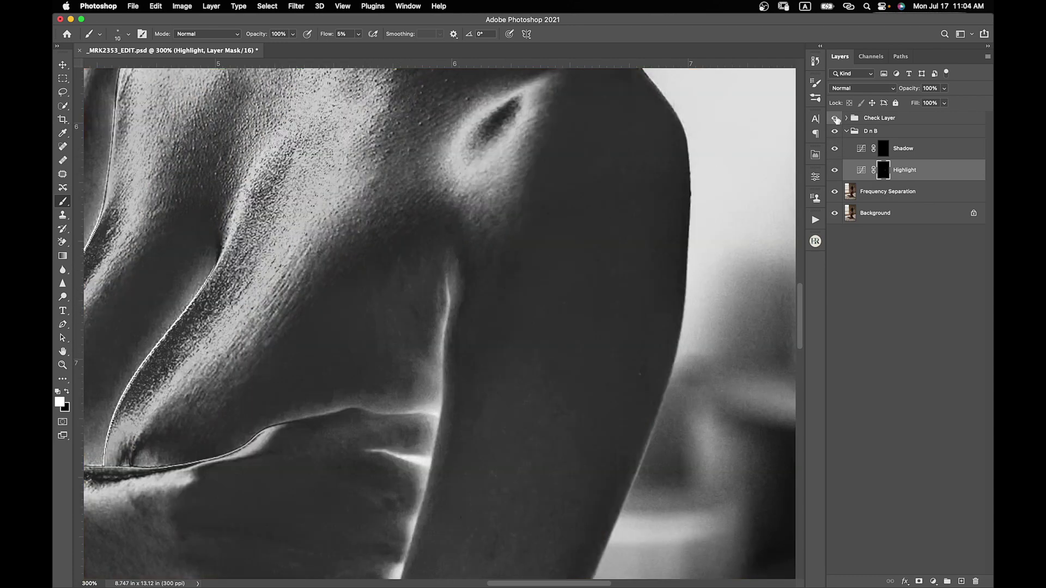
left_click(835, 118)
key("alt+bracketright")
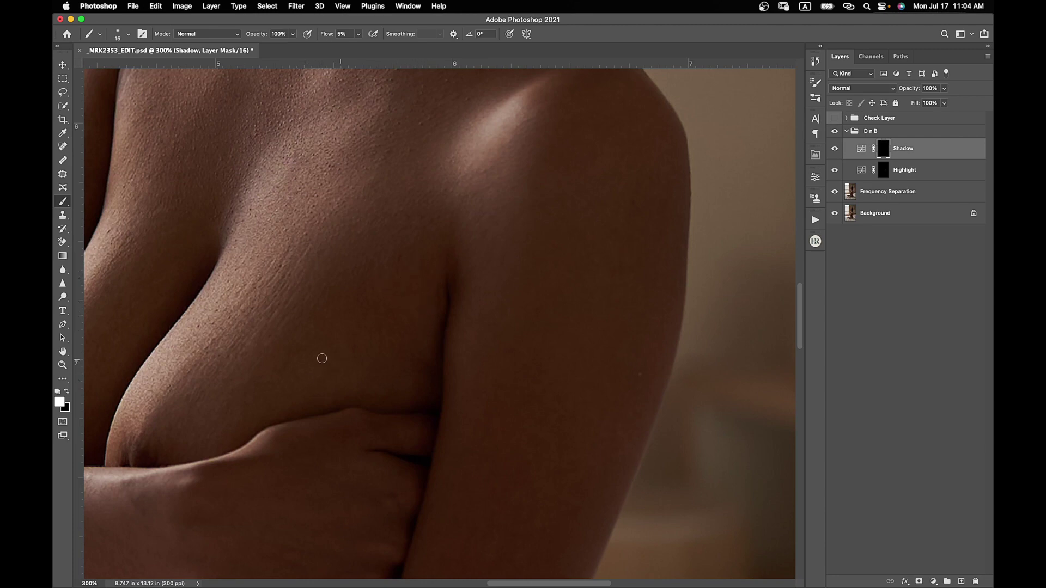
key("bracketright")
key("bracketright")
key("bracketright")
key("bracketleft")
Step: Return to the Highlight layer mask and set the brush to 20 px for work around the abdomen and forearm
key("alt+bracketleft")
key("bracketleft")
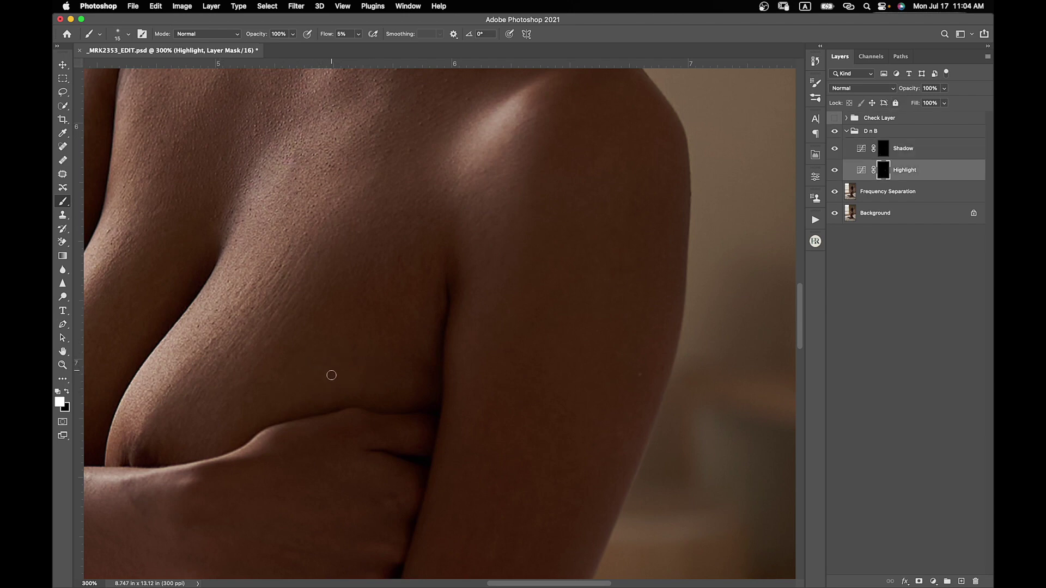
key("bracketright")
key("super+minus")
key("super+minus")
key("super+minus")
left_click_drag(527, 303, 565, 251)
key("super+equal")
key("super+equal")
key("super+equal")
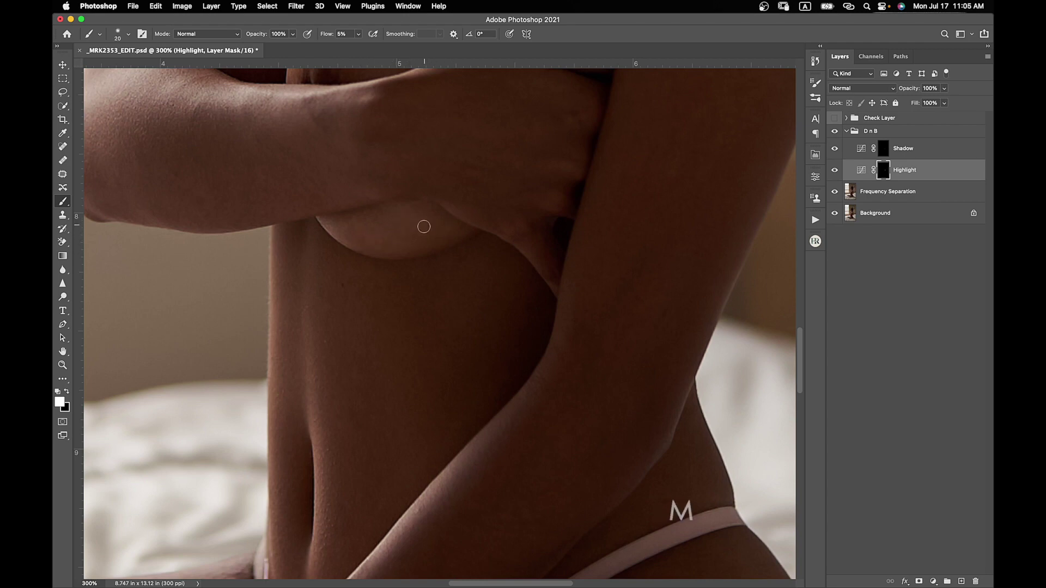
Step: Rotate the canvas over the hip and thigh and enlarge the Highlight mask brush to 40 px
key("super+minus")
key("super+minus")
left_click_drag(425, 295, 461, 223)
key("super+equal")
key("super+equal")
left_click_drag(480, 338, 440, 198)
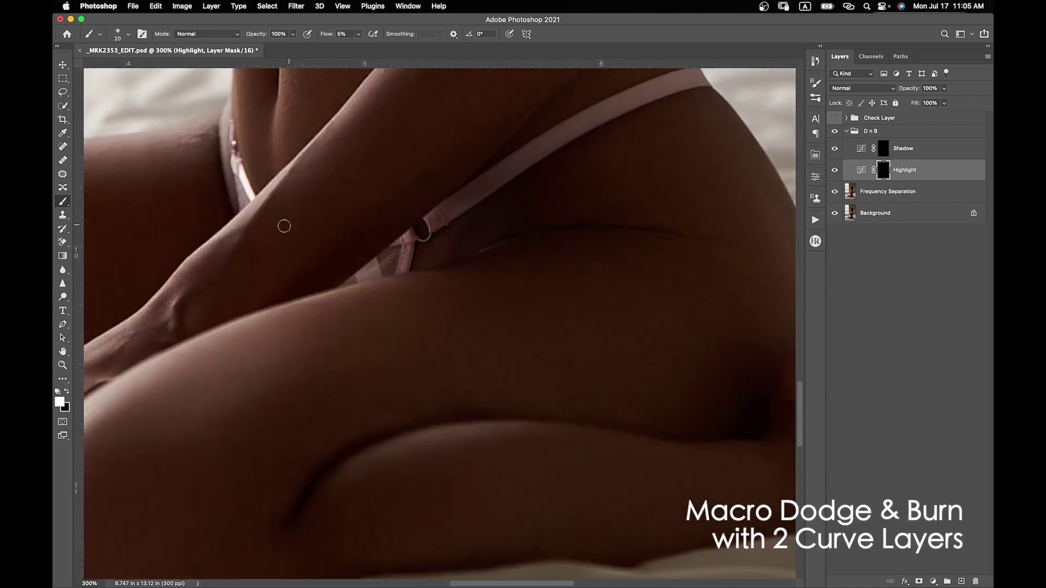
key("r")
left_click_drag(283, 227, 273, 395)
left_click_drag(439, 327, 334, 431)
key("b")
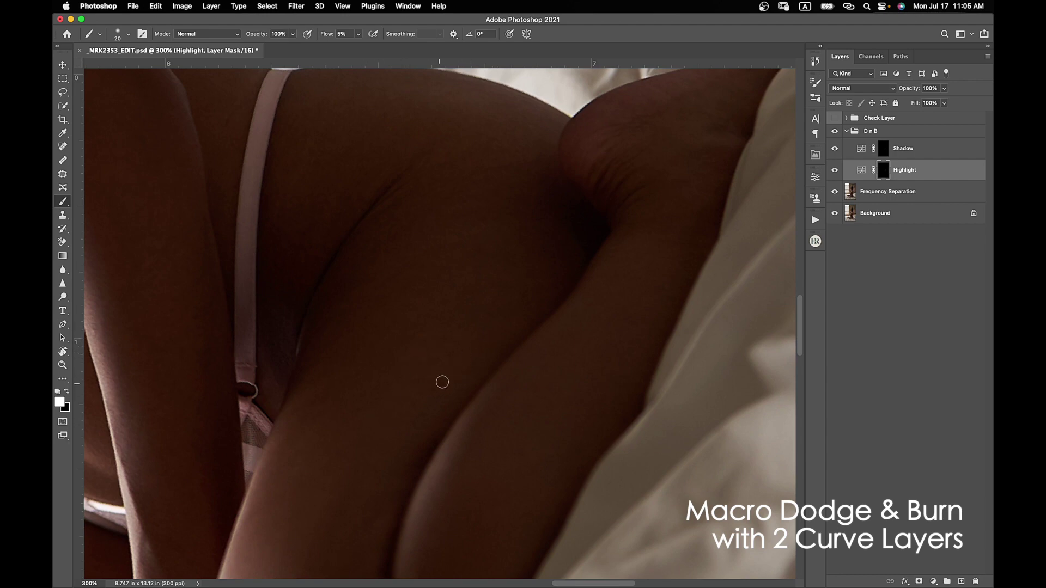
key("bracketright")
key("bracketright")
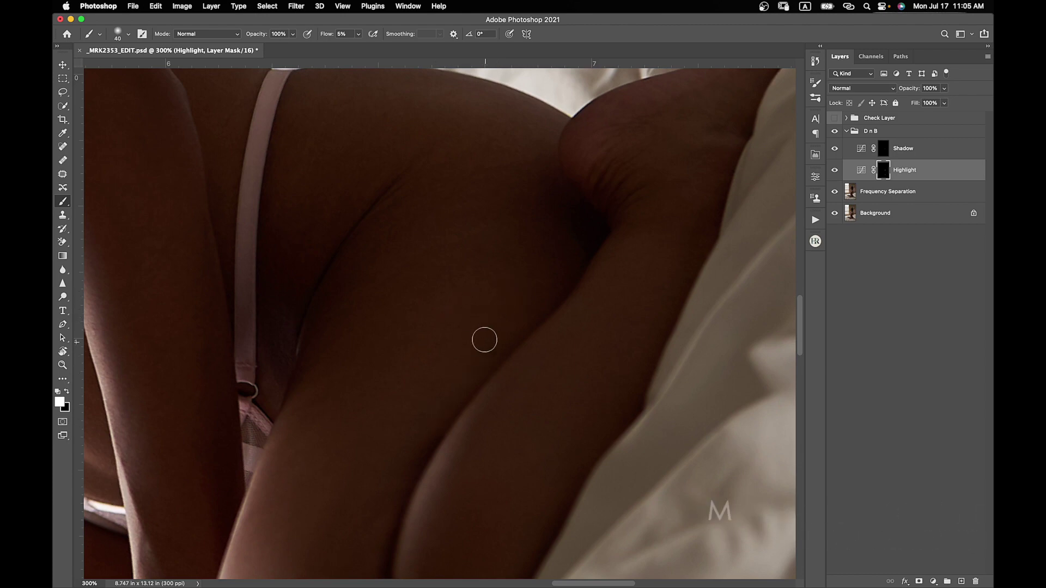
Step: Rotate the canvas to -22° and target the Shadow layer mask with a 30 px brush for the hip and thigh
key("r")
mouse_move(483, 338)
left_mouse_down()
mouse_move(546, 301)
mouse_move(654, 276)
left_mouse_up()
key("alt+bracketright")
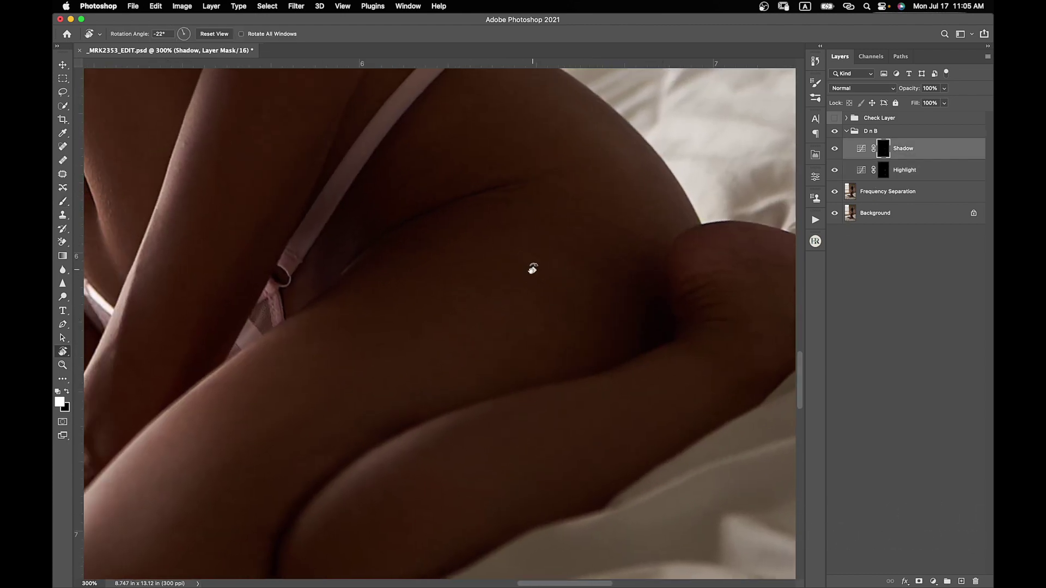
key("b")
key("bracketleft")
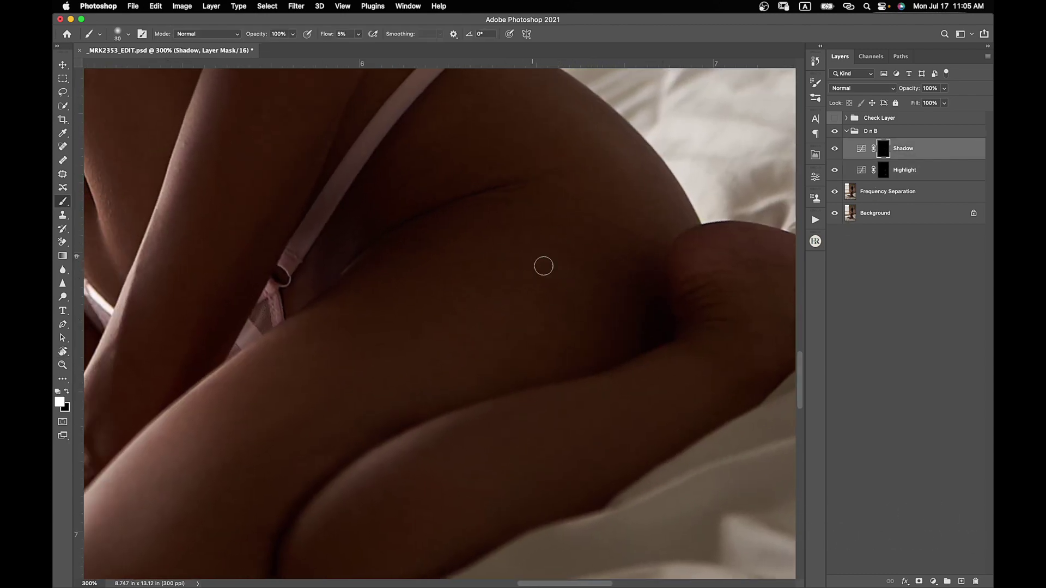
Step: Switch to the Highlight layer mask with a 50 px brush, then reduce the brush to 25 px for finer thigh areas
key("alt+bracketleft")
key("bracketright")
key("bracketright")
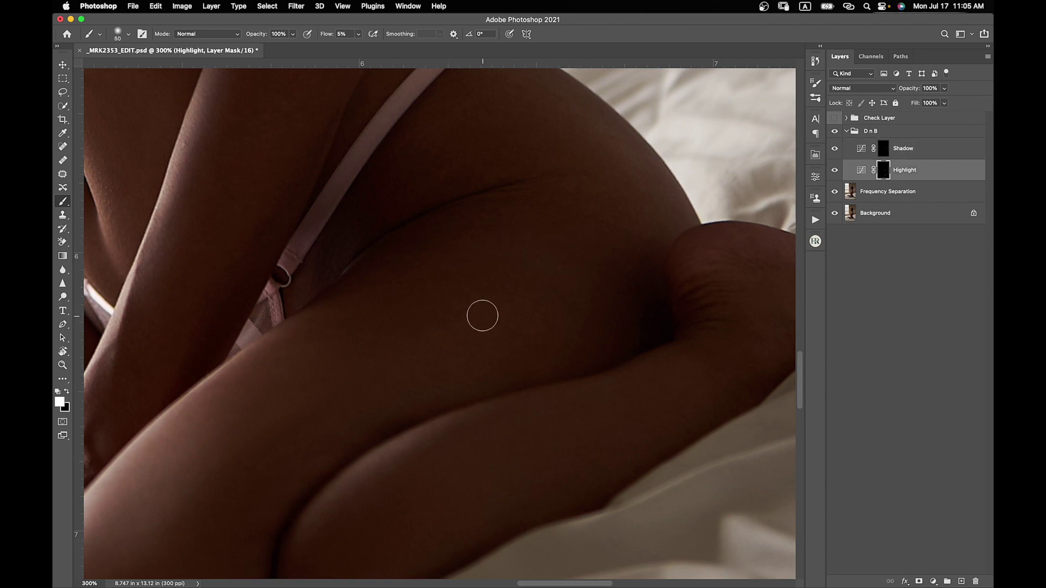
key("bracketleft")
key("bracketleft")
key("bracketleft")
key("bracketleft")
key("bracketleft")
key("bracketright")
key("bracketright")
Step: Target the Shadow layer mask with a 25 px brush over the front thigh and knee
key("super+minus")
scroll(524, 266, "left", 5)
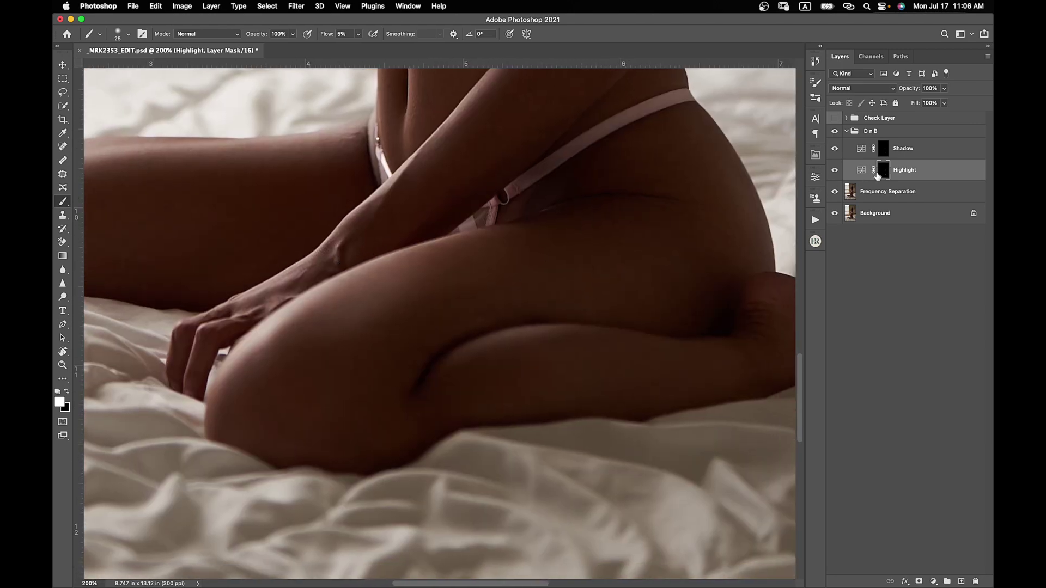
left_click(883, 148)
key("super+plus")
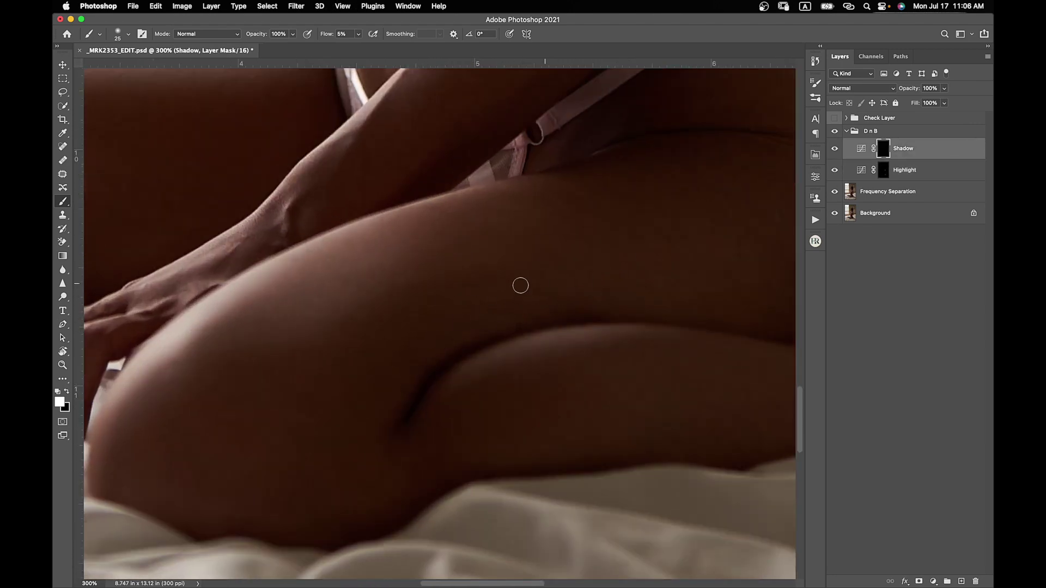
key("bracketleft")
key("bracketright")
Step: Target the Highlight layer mask with a 20 px brush for the shoulder, collarbone and upper chest
key("super+0")
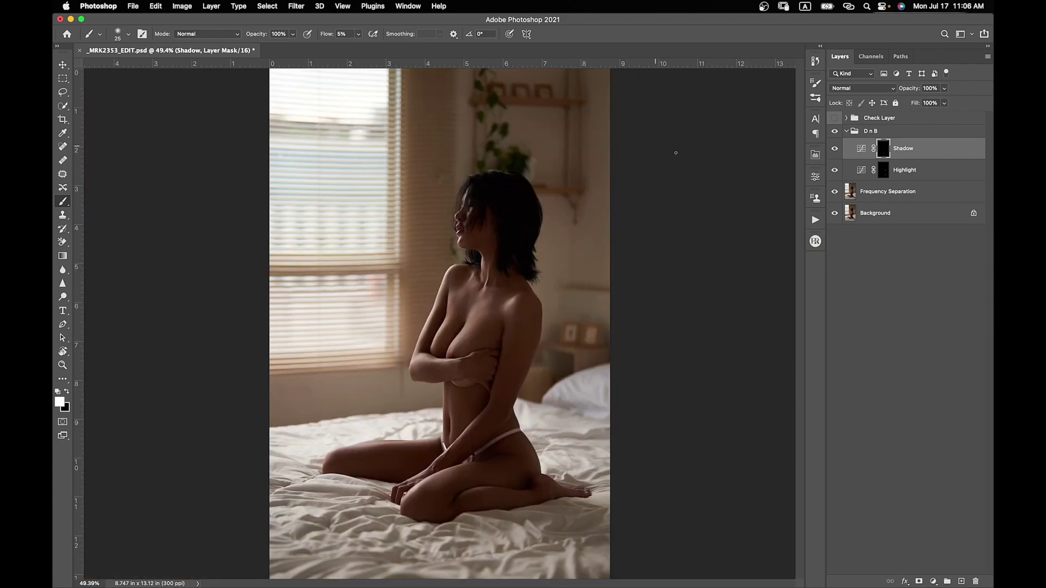
key("super+plus")
key("super+plus")
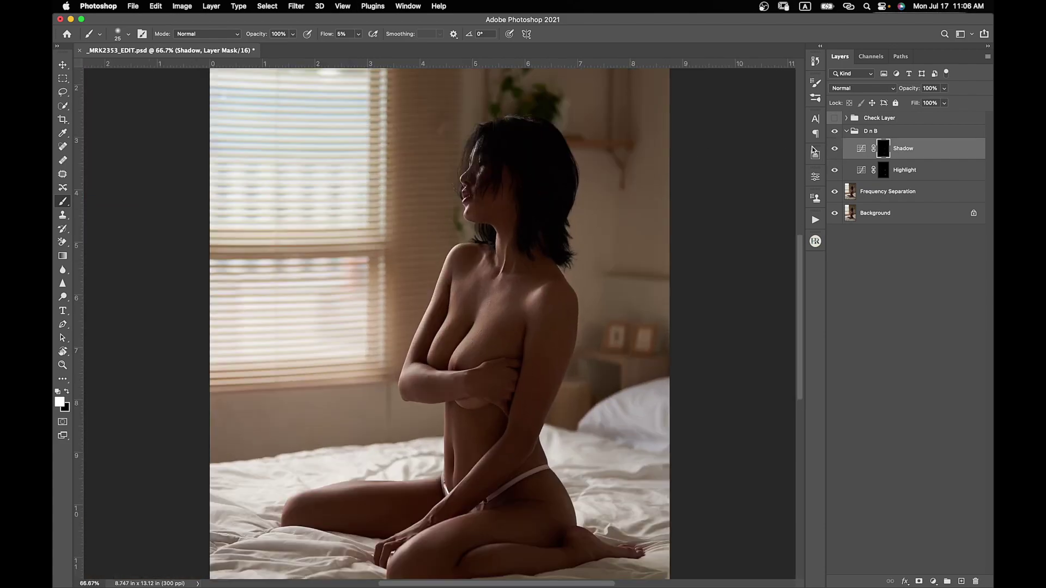
left_click_drag(529, 287, 511, 243)
key("super+plus")
key("super+plus")
left_click_drag(588, 229, 546, 429)
scroll(495, 275, "down", 2)
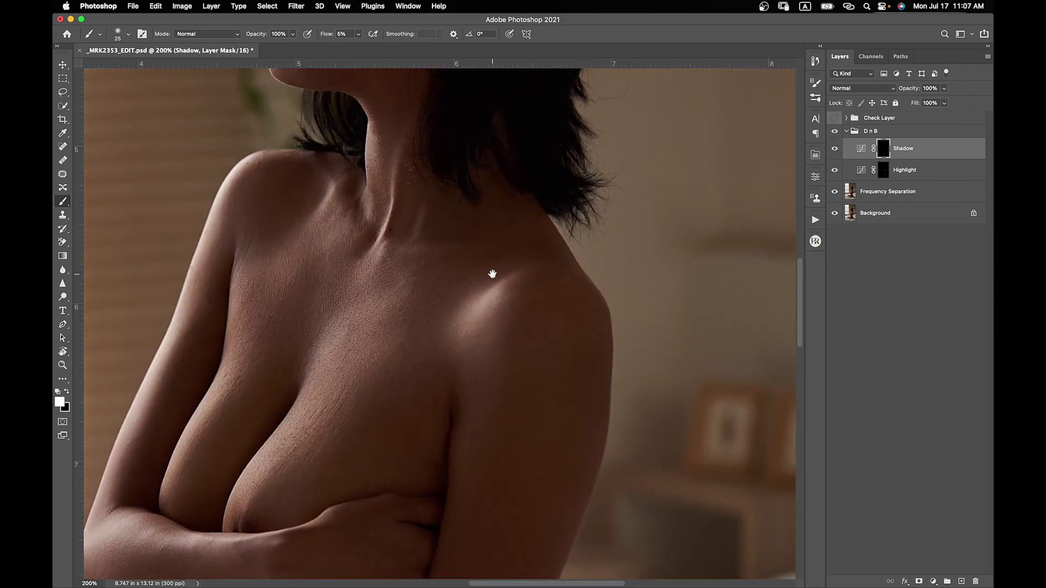
key("alt+bracketleft")
scroll(584, 205, "up", 3)
key("bracketleft")
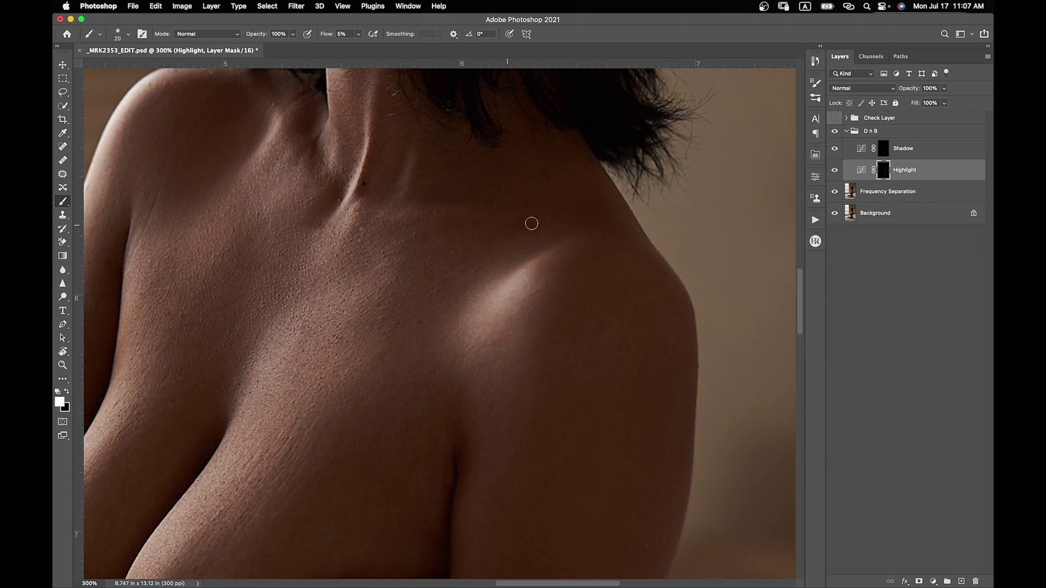
Step: Reduce the brush, toggle the D n B group for comparison, and check the face and neck with the Check Layer group before hiding it
key("bracketleft")
left_click(835, 133)
left_click_drag(459, 272, 553, 425)
left_click_drag(410, 213, 444, 338)
left_click_drag(466, 223, 446, 343)
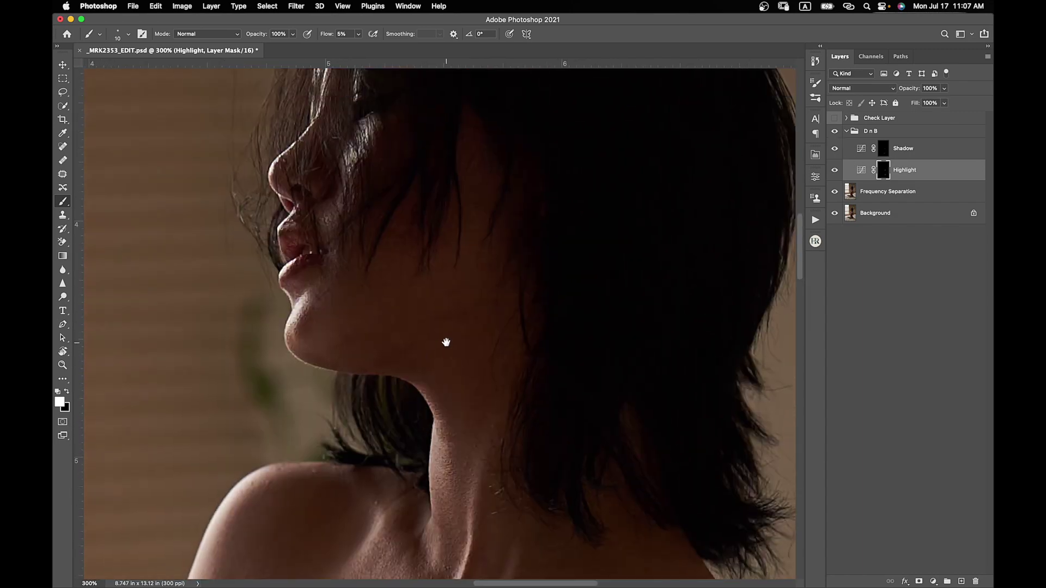
scroll(446, 342, "right", 1)
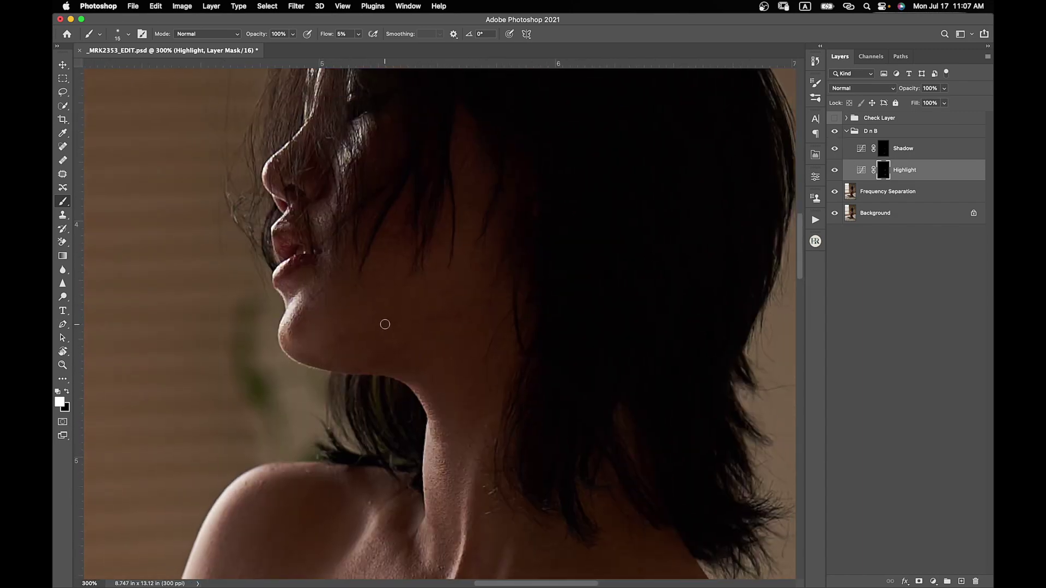
left_click(835, 118)
left_click(834, 118)
key("bracketleft")
Step: Merge the D n B group with the Frequency Separation layer and patch the skin along the jaw below the mouth
left_click(883, 133)
left_click(888, 191, "shift")
key("ctrl+e")
key("j")
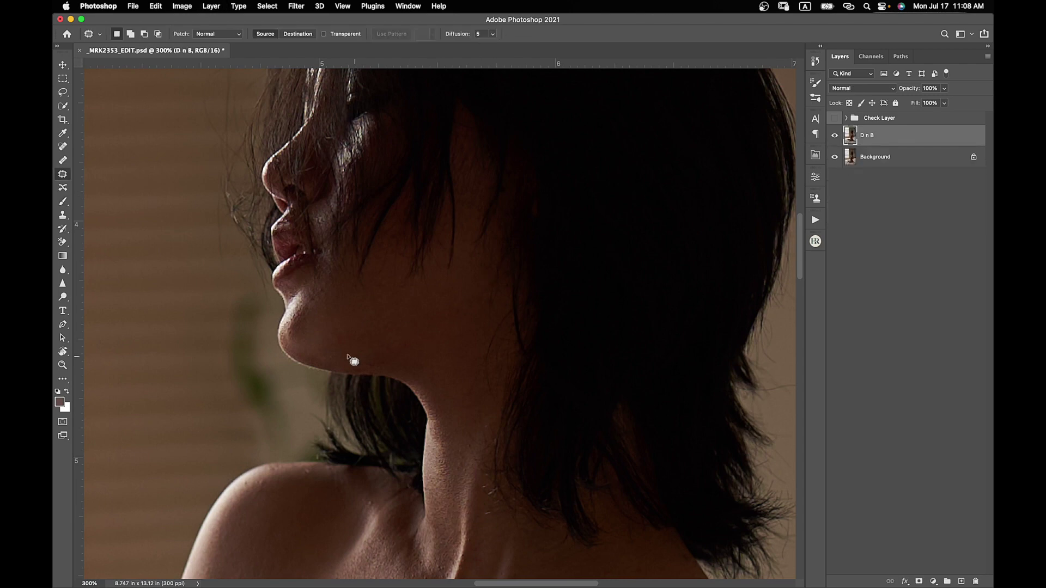
left_click_drag(349, 348, 365, 334)
Step: Run the D n B action to add a new group of Shadow and Highlight curve layers above the merged layer
scroll(365, 334, "down", 10)
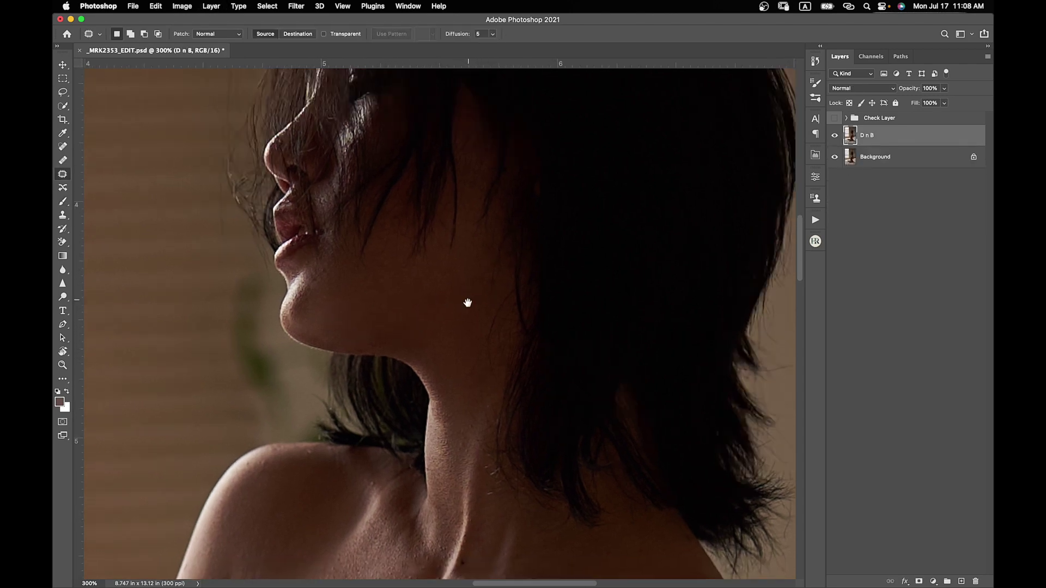
scroll(465, 203, "down", 15)
scroll(451, 210, "left", 5)
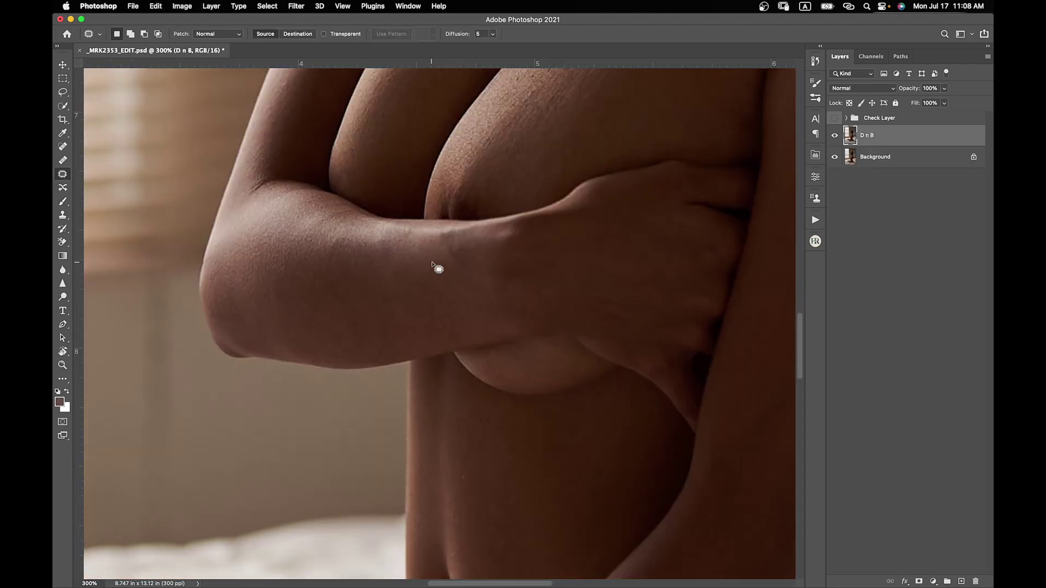
left_click(816, 220)
scroll(339, 339, "up", 2)
scroll(338, 338, "left", 2)
left_click(681, 331)
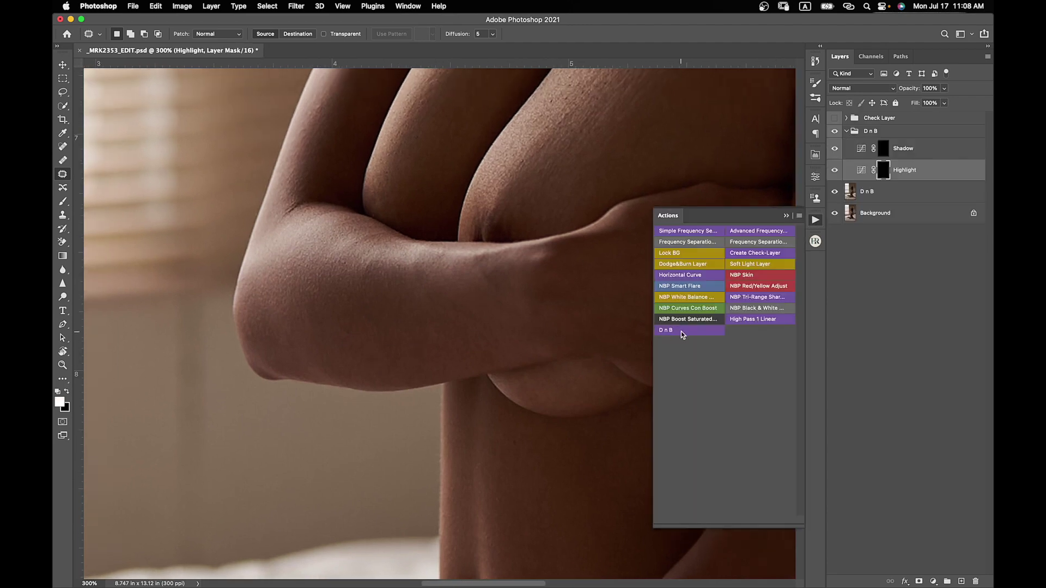
Step: Rotate the canvas around the bent arm and target the new Shadow layer mask with a brush smaller than 30 px
key("r")
key("alt+bracketright")
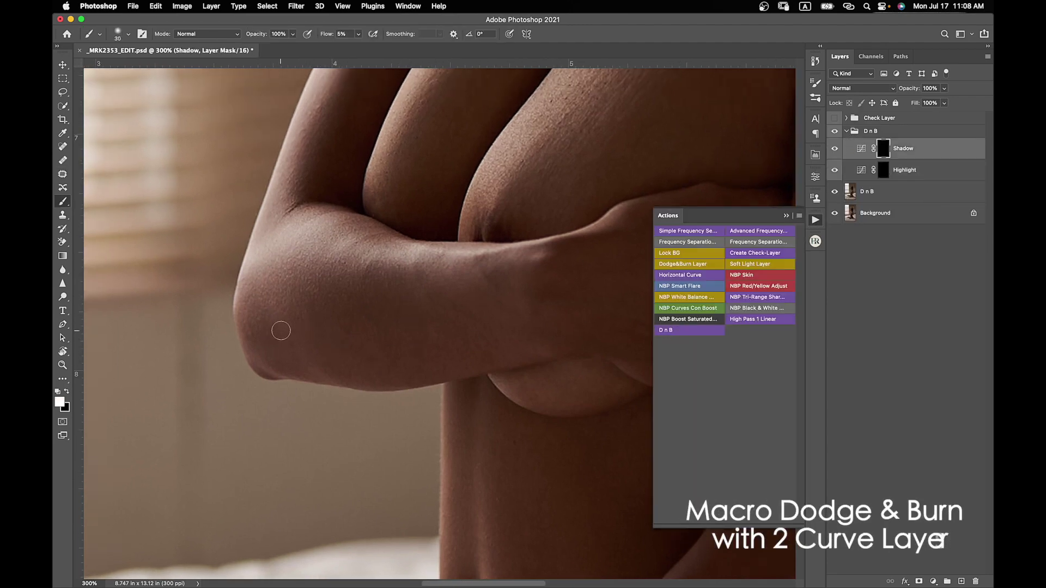
mouse_move(280, 327)
left_mouse_down()
mouse_move(285, 298)
mouse_move(427, 227)
mouse_move(407, 241)
left_mouse_up()
key("b")
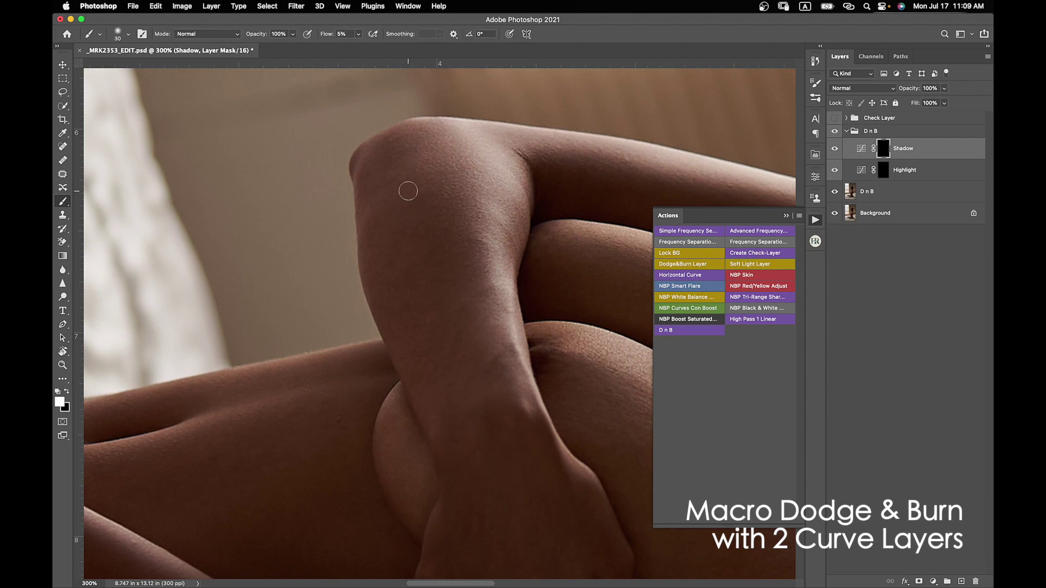
key("bracketleft")
key("bracketleft")
Step: Alternate between the Highlight and Shadow layer masks with a 10 to 15 px brush around the forearm and wrist, finishing on Shadow
key("alt+bracketleft")
key("bracketleft")
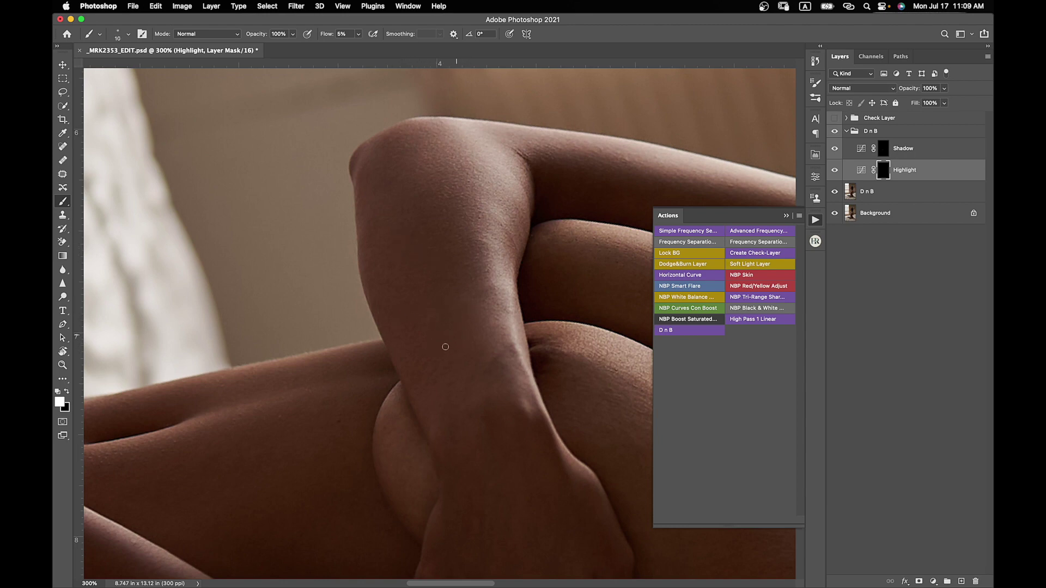
left_click(880, 151)
left_click_drag(484, 330, 357, 245)
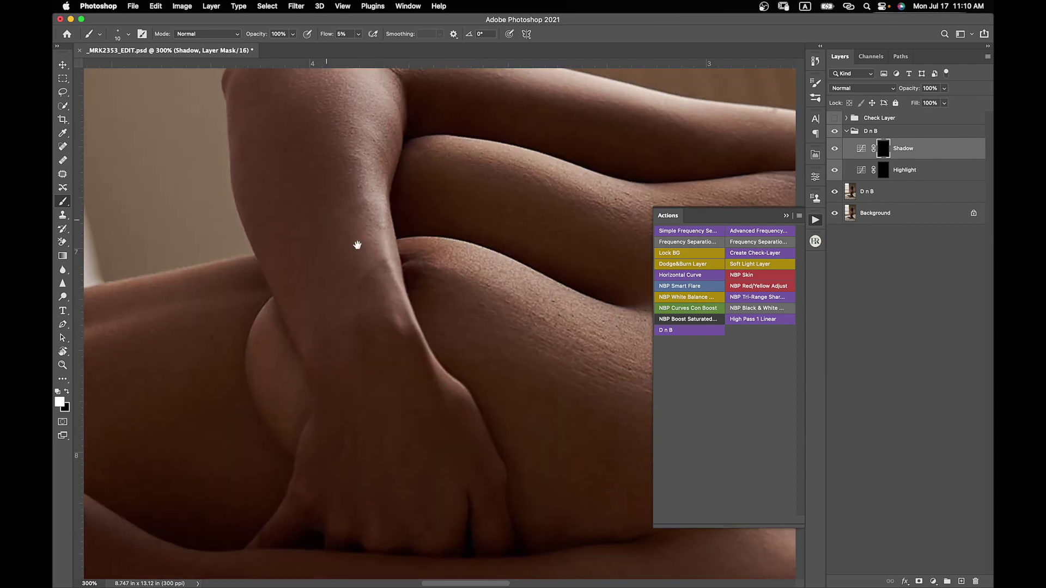
left_click(882, 171)
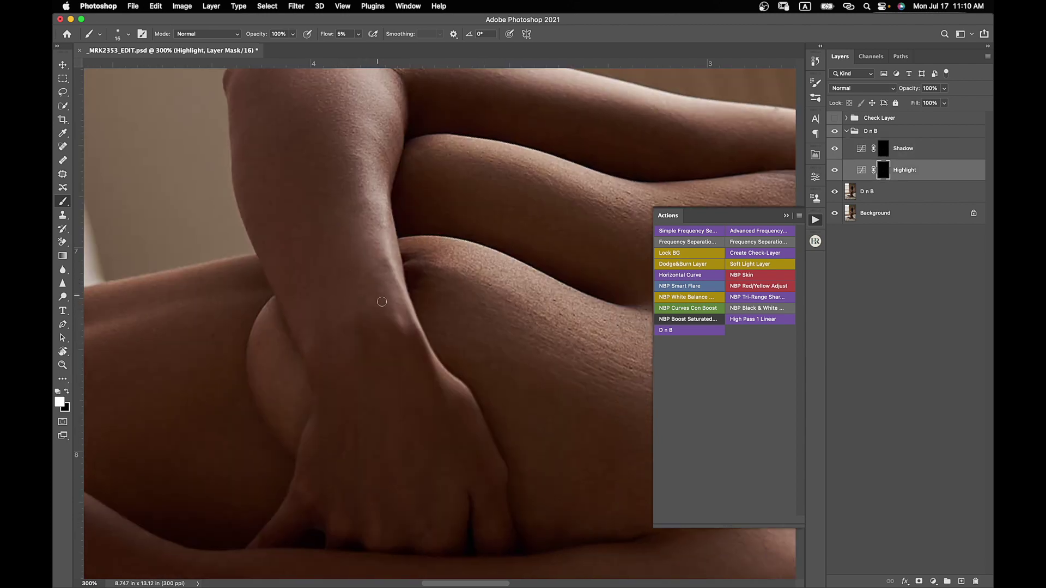
key("bracketleft")
key("alt+bracketright")
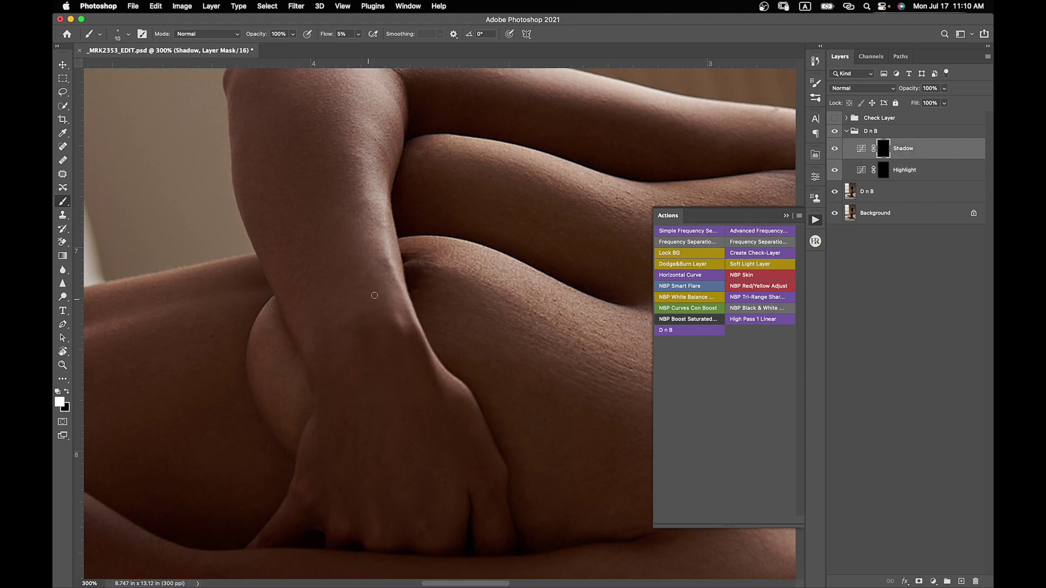
Step: Straighten the canvas, visit the Highlight mask, and target the Shadow layer mask with a 25 px brush for the forearm
left_click(846, 173)
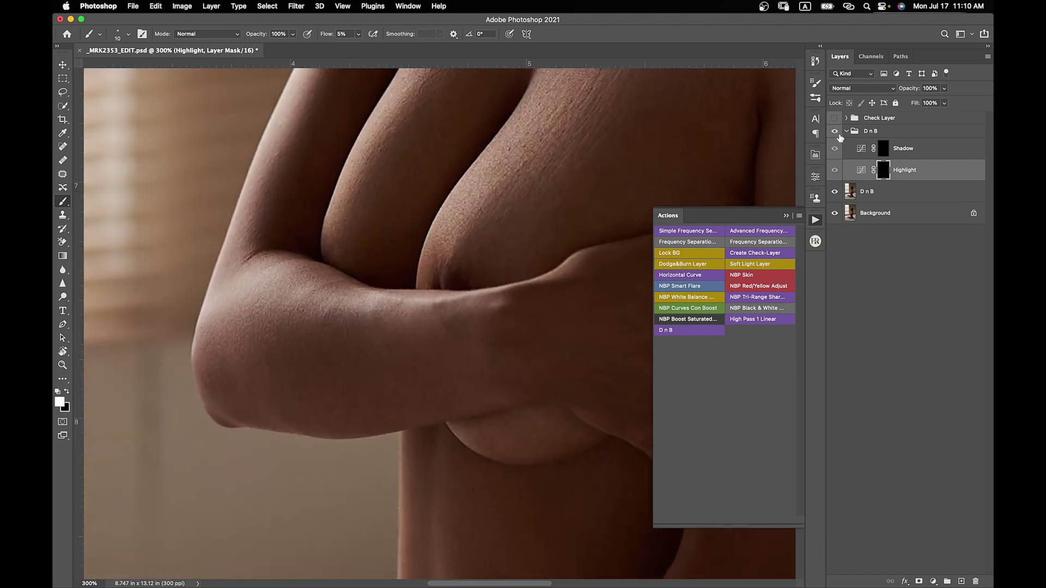
scroll(362, 320, "down", 2)
key("alt+bracketright")
key("bracketright")
key("bracketright")
key("bracketright")
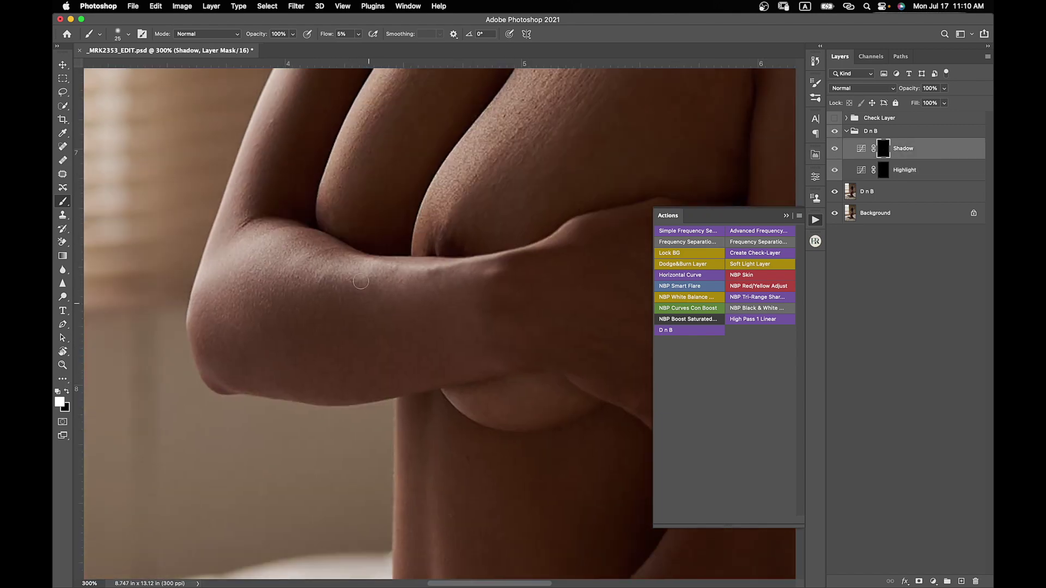
Step: Alternate between the Highlight and Shadow masks at up to 25 px, ending on Highlight with a 10 px brush near the wrist
left_click(850, 162)
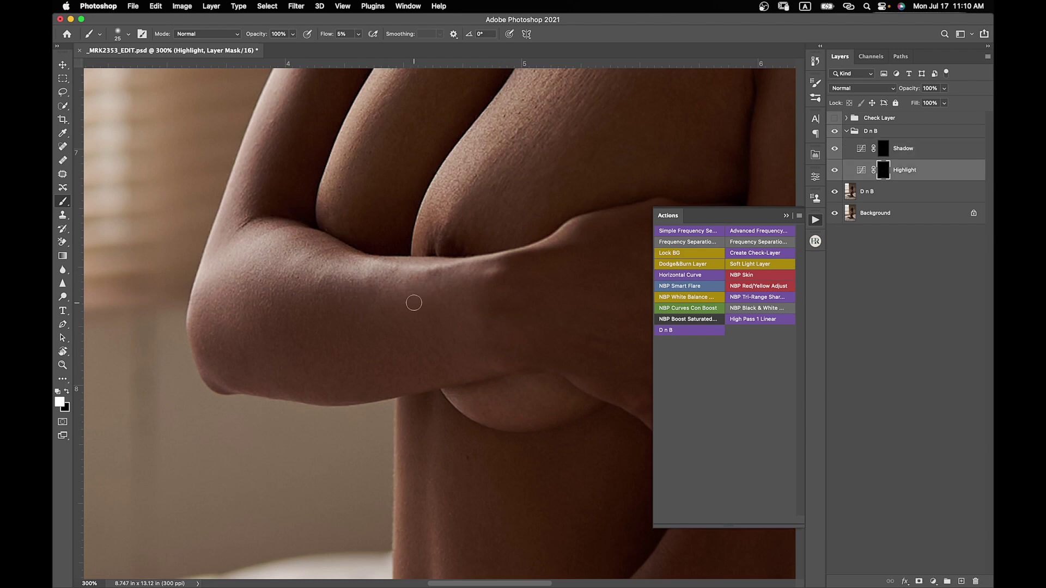
key("bracketleft")
key("alt+bracketright")
key("bracketright")
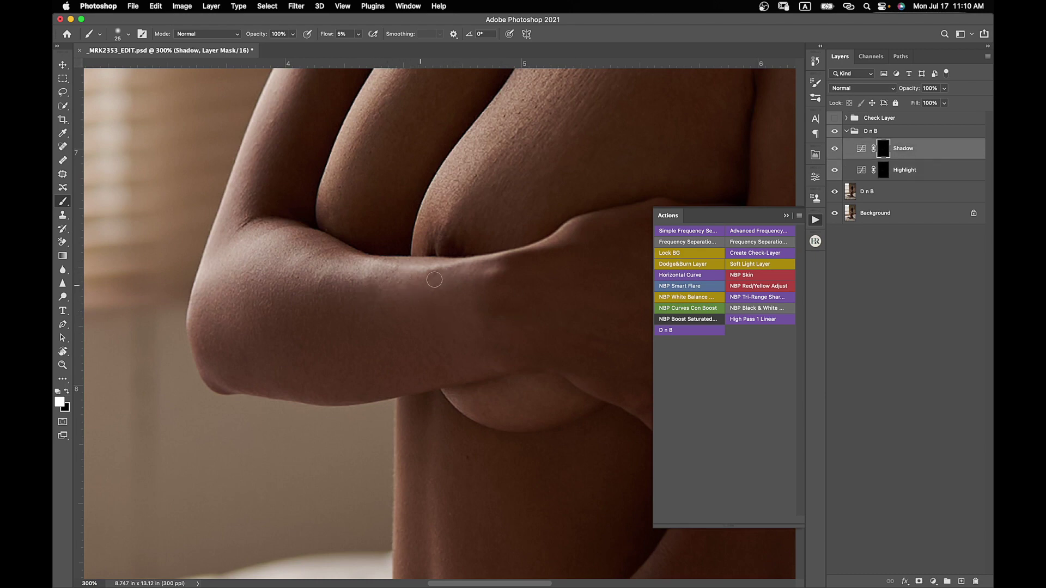
key("bracketleft")
key("alt+bracketleft")
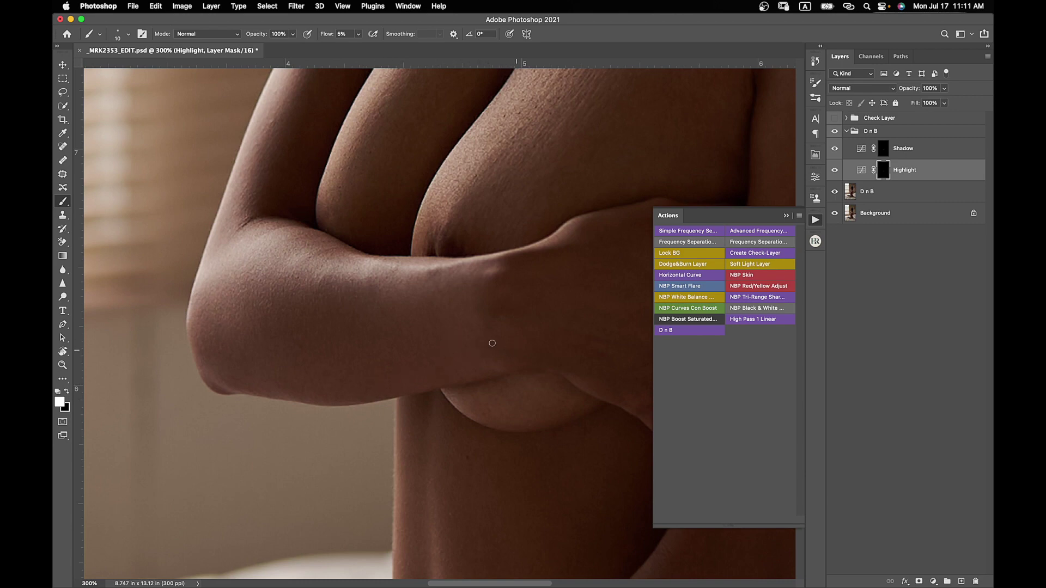
Step: Keep the Highlight layer mask targeted and set the brush to 15 px for the supporting arm and elbow
left_click_drag(545, 447, 376, 215)
key("super+minus")
key("super+minus")
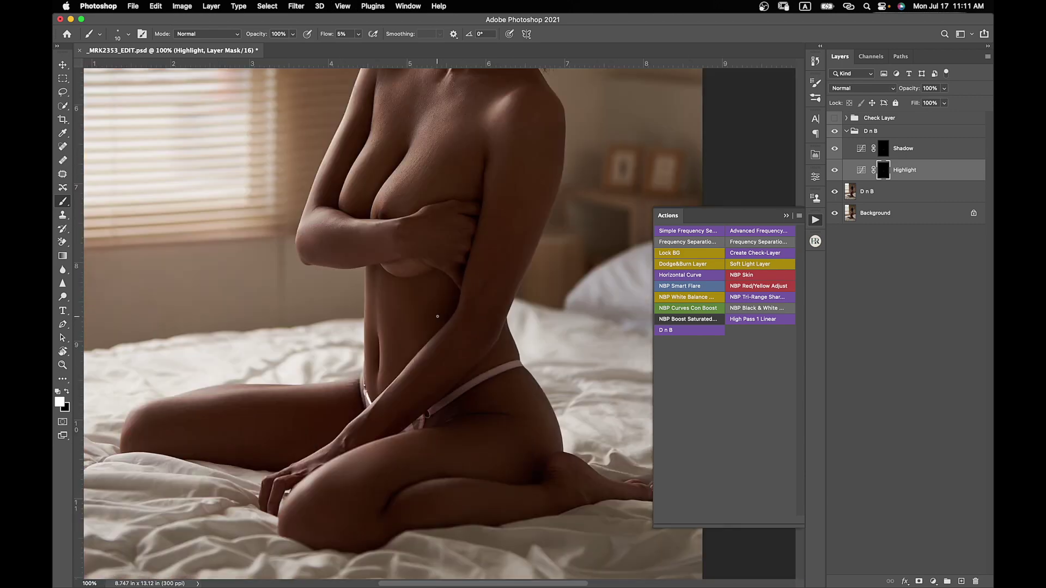
key("super+equal")
key("super+equal")
left_click_drag(437, 317, 266, 322)
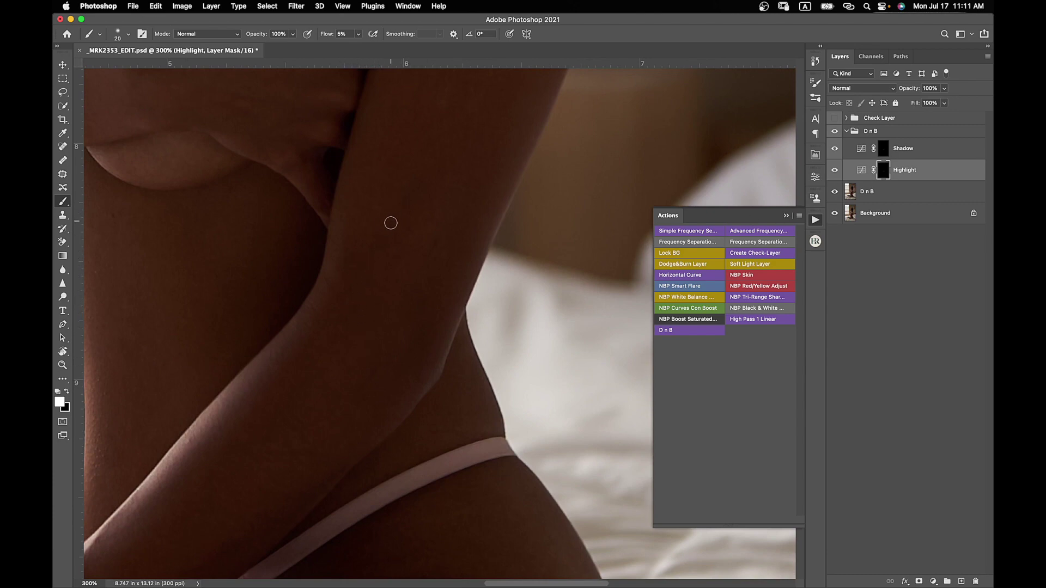
key("bracketleft")
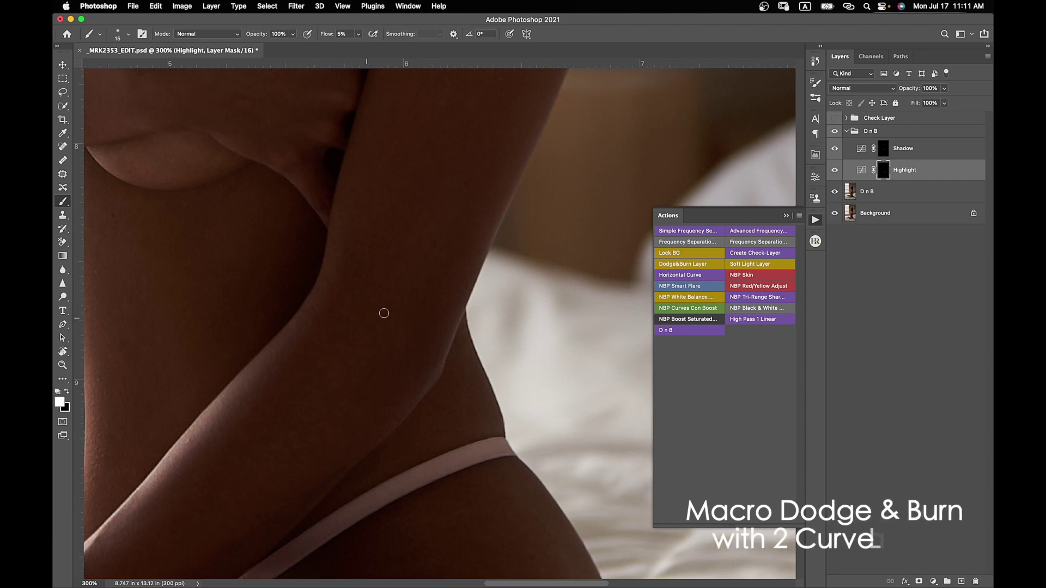
Step: Target the Shadow layer mask with a 20 px brush over the upper part of the supporting arm
left_click_drag(407, 400, 539, 207)
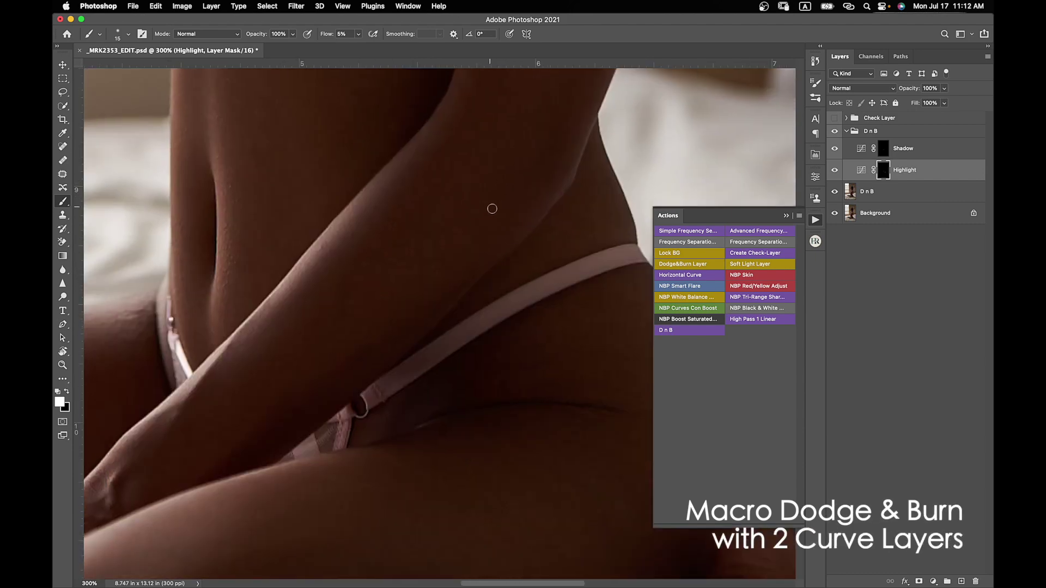
left_click_drag(582, 111, 474, 347)
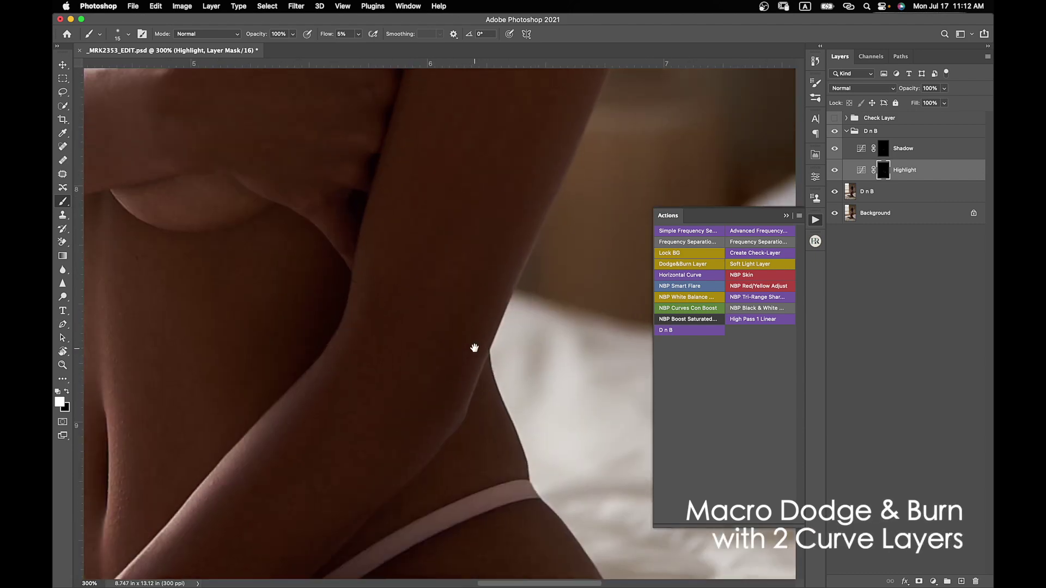
left_click(887, 149)
key("bracketright")
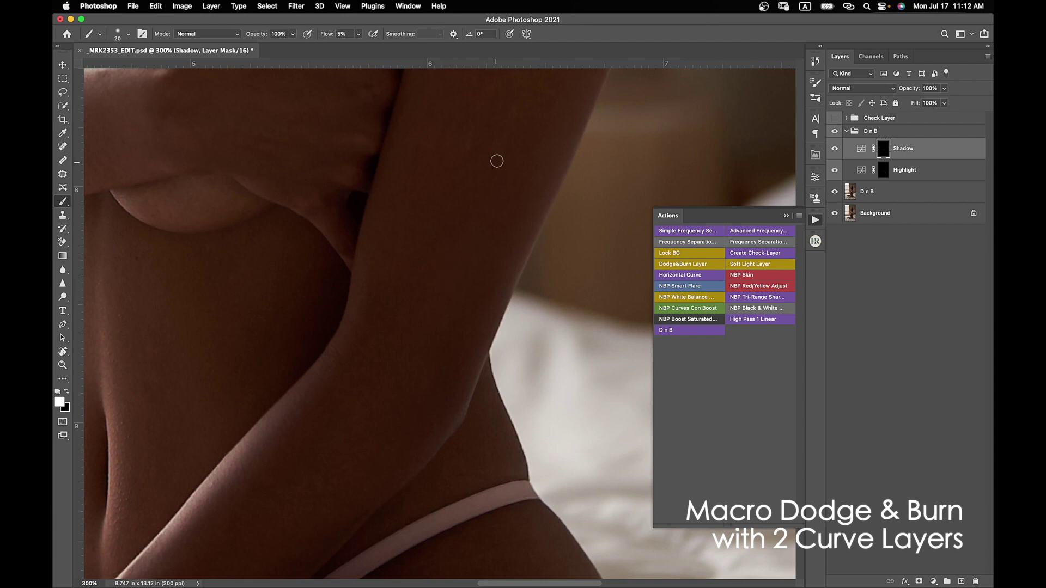
Step: Finish the upper arm on the Shadow mask at 25 px, and target the Highlight layer mask with a 15 px brush
scroll(508, 234, "up", 3)
key("bracketright")
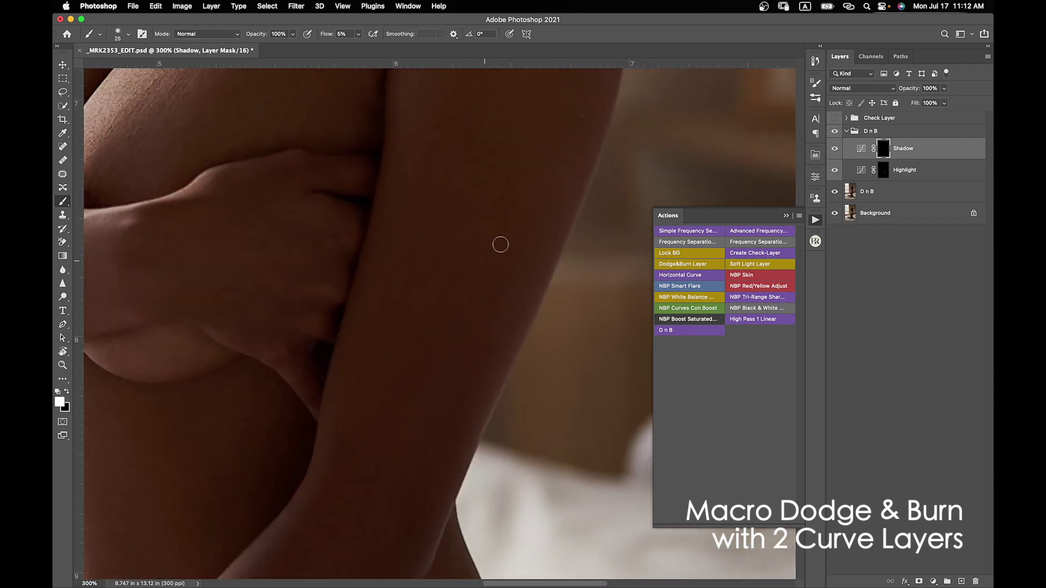
key("bracketleft")
key("bracketleft")
key("alt+bracketleft")
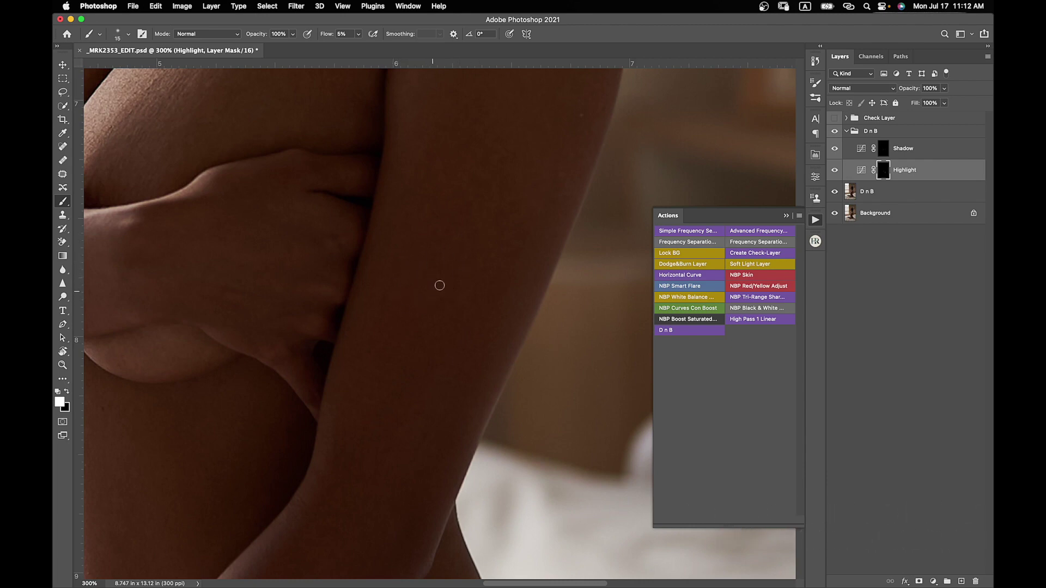
Step: Vary the brush size for the shoulder and upper arm on the Highlight mask, ending at 15 px
scroll(481, 193, "up", 5)
scroll(480, 193, "right", 4)
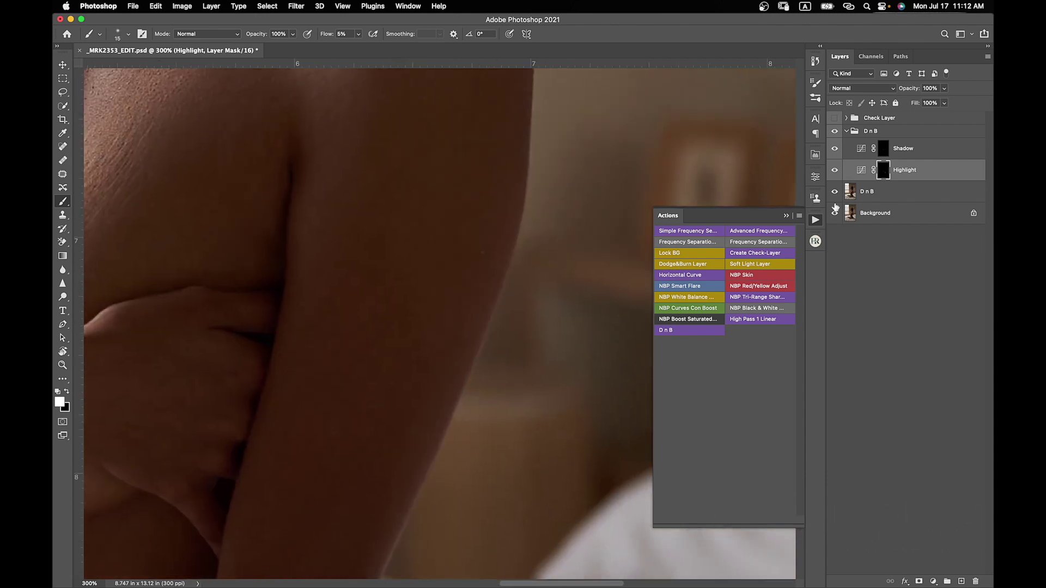
key("bracketright")
key("bracketright")
key("bracketright")
key("bracketleft")
key("bracketleft")
key("bracketleft")
key("super+minus")
key("super+minus")
key("super+minus")
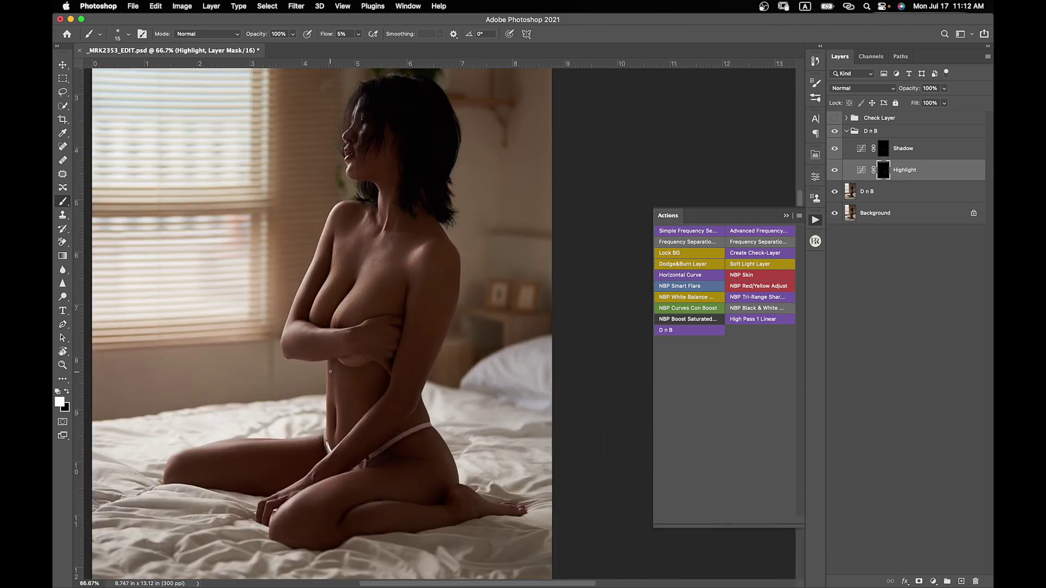
Step: Target the Shadow layer mask and set the brush to 50 px for the upper arm
key("super+plus")
key("super+plus")
scroll(779, 179, "down", 1)
left_click(886, 149)
key("bracketright")
key("bracketright")
key("bracketright")
key("bracketright")
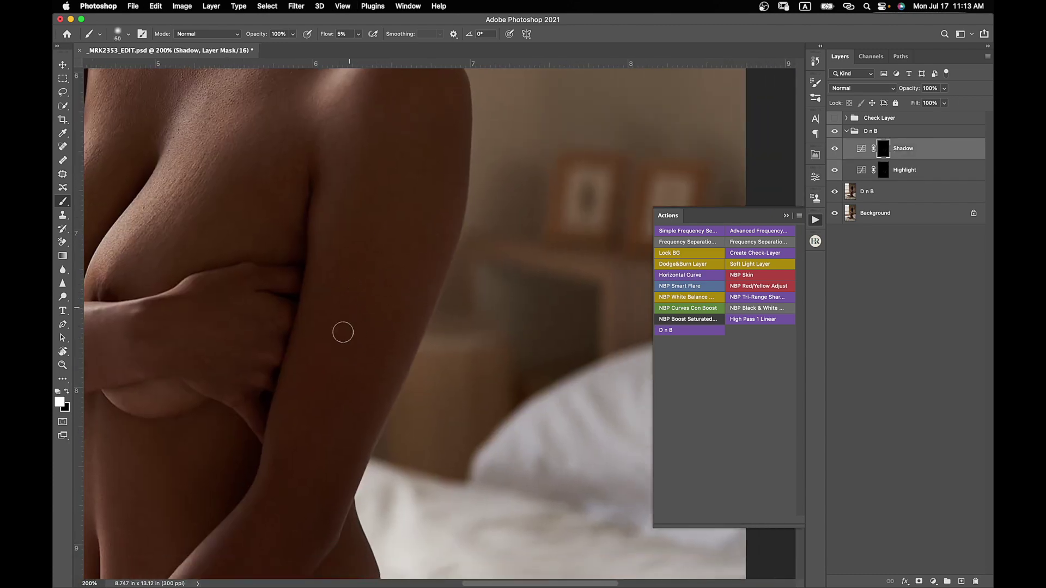
Step: Check the D n B group's effect on the torso and arms by toggling its visibility
left_click_drag(376, 232, 414, 354)
left_click(834, 132)
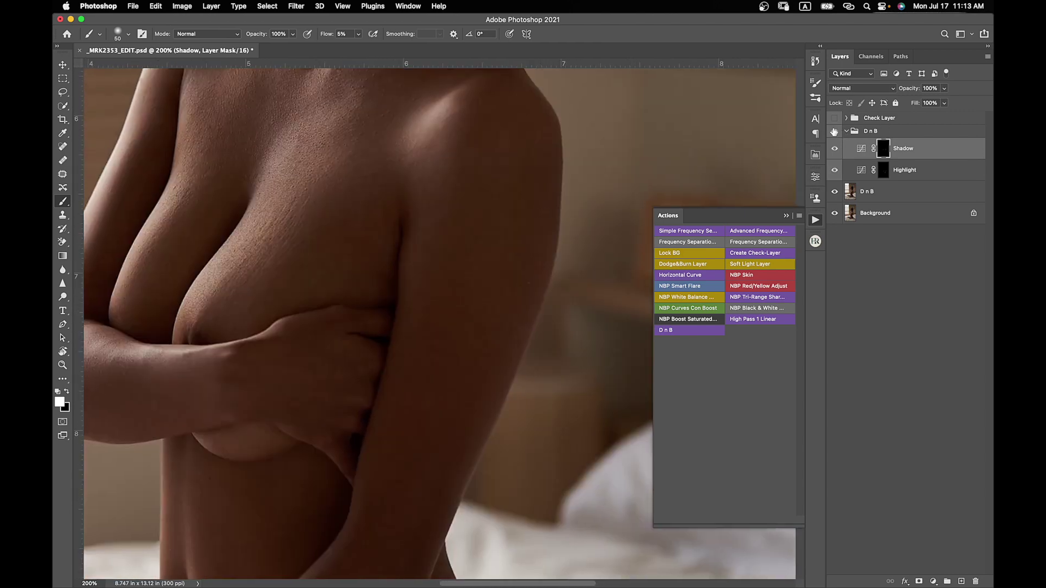
left_click_drag(636, 218, 721, 173)
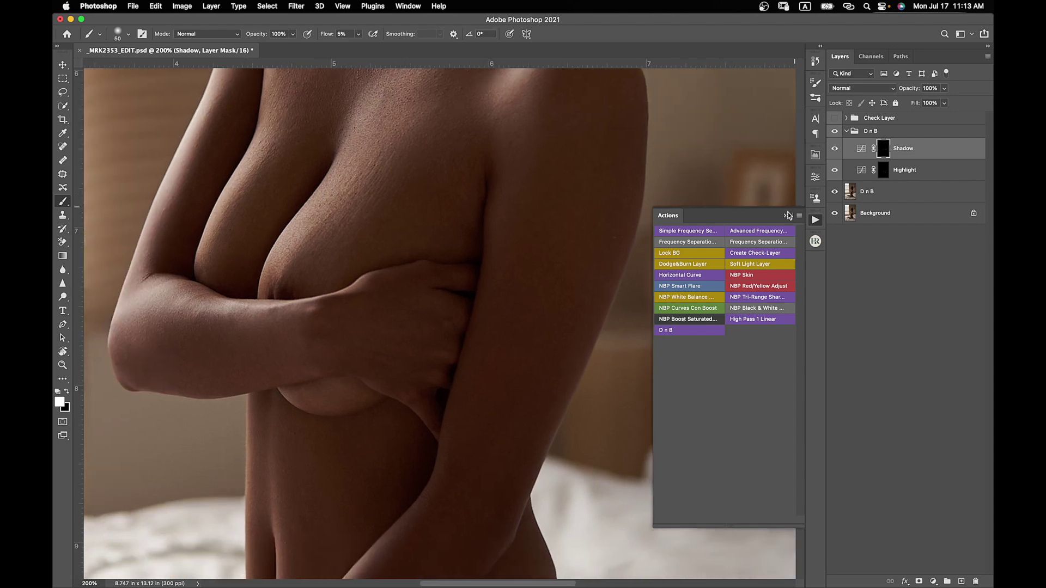
left_click(786, 216)
left_click_drag(621, 286, 663, 216)
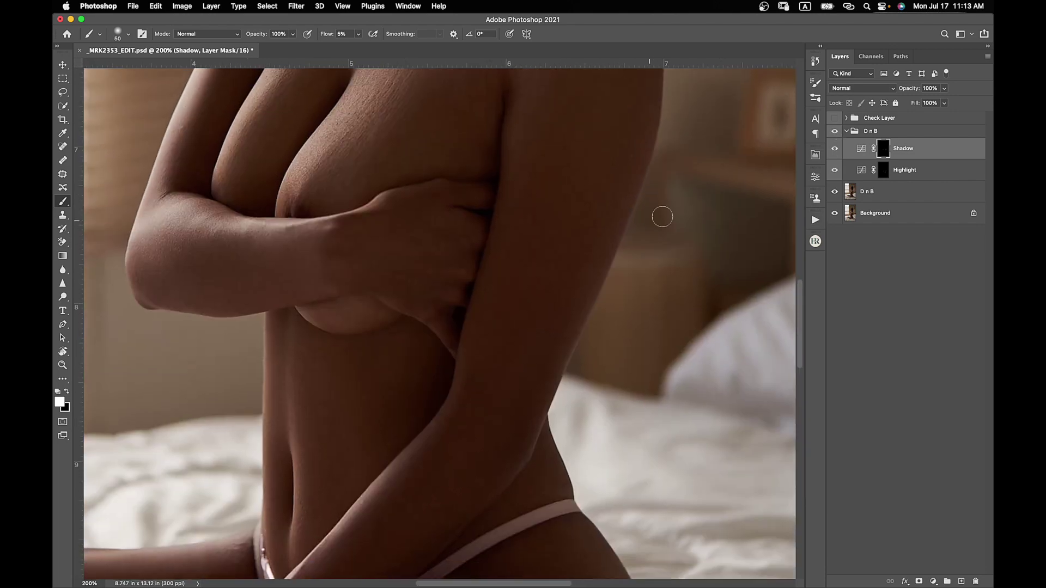
Step: Merge the dodge-and-burn group with the D n B pixel layer into a single layer above the Background
left_click(883, 133)
left_click(893, 188, "shift")
key("super+e")
key("super+minus")
key("super+minus")
key("super+minus")
key("super+minus")
Step: Duplicate the merged D n B layer and convert the copy to a Smart Object
key("super+j")
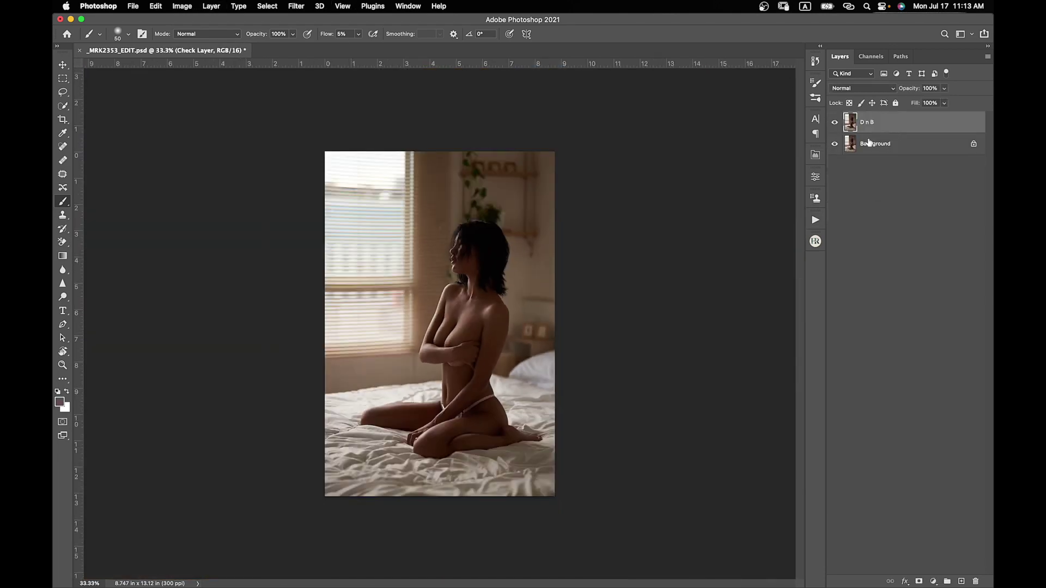
right_click(874, 122)
left_click(825, 226)
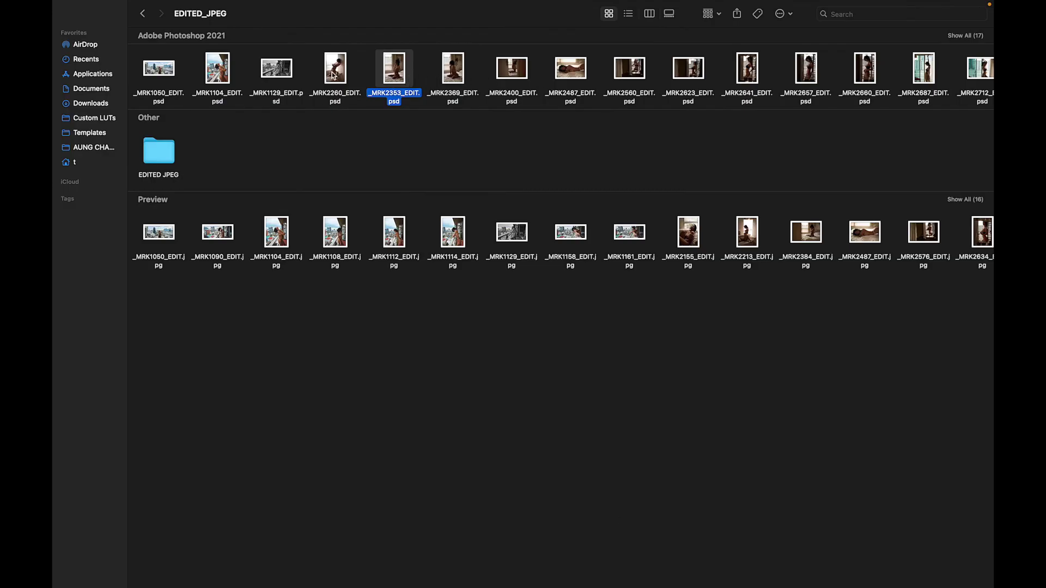
Step: Open _MRK2487_EDIT.psd, copy its Camera Raw smart filter onto the D n B copy layer in _MRK2353_EDIT.psd, and close _MRK2487_EDIT.psd
scroll(381, 71, "right", 3)
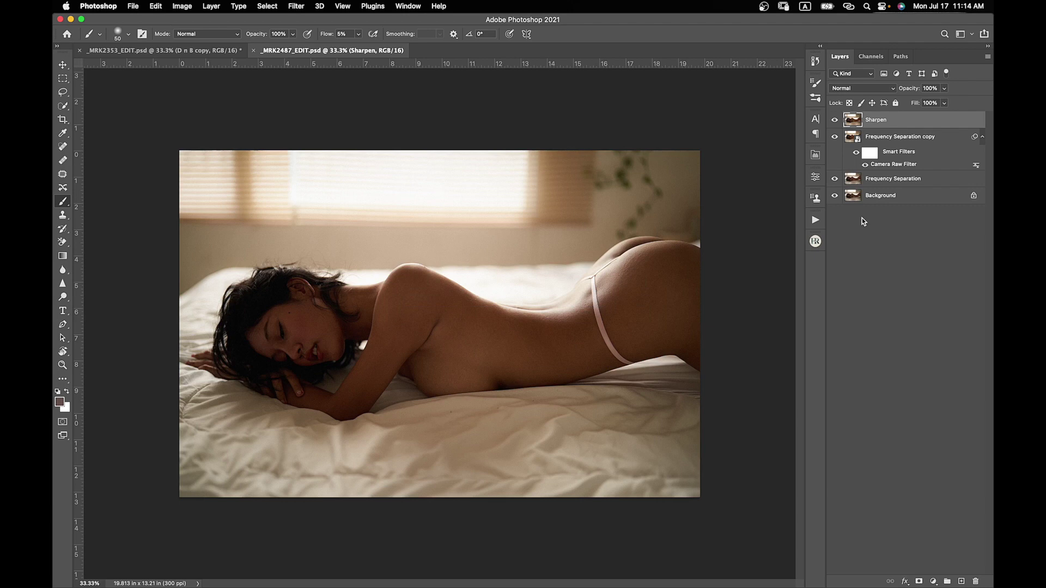
left_click(209, 49)
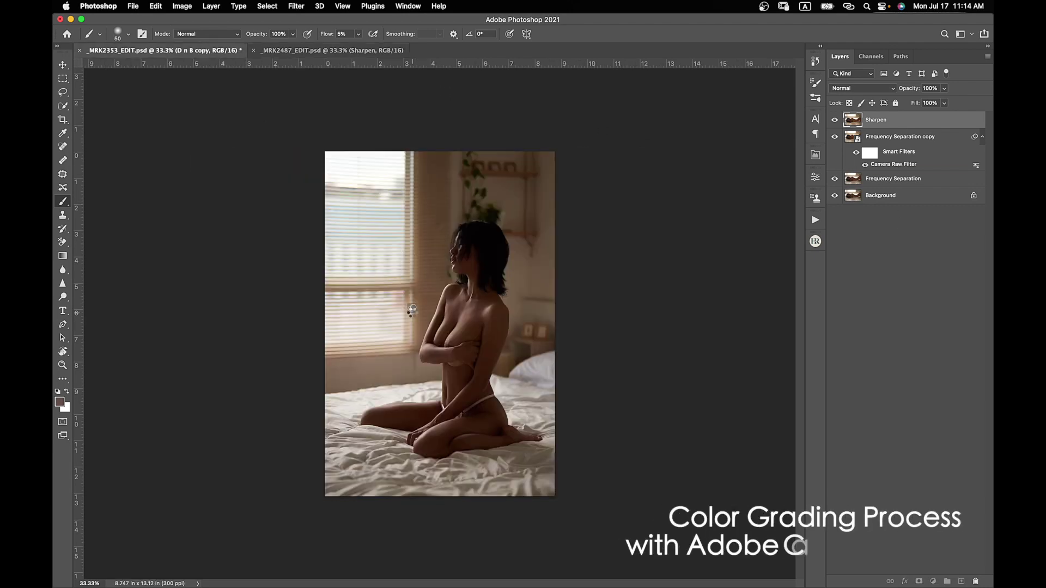
left_click(371, 51)
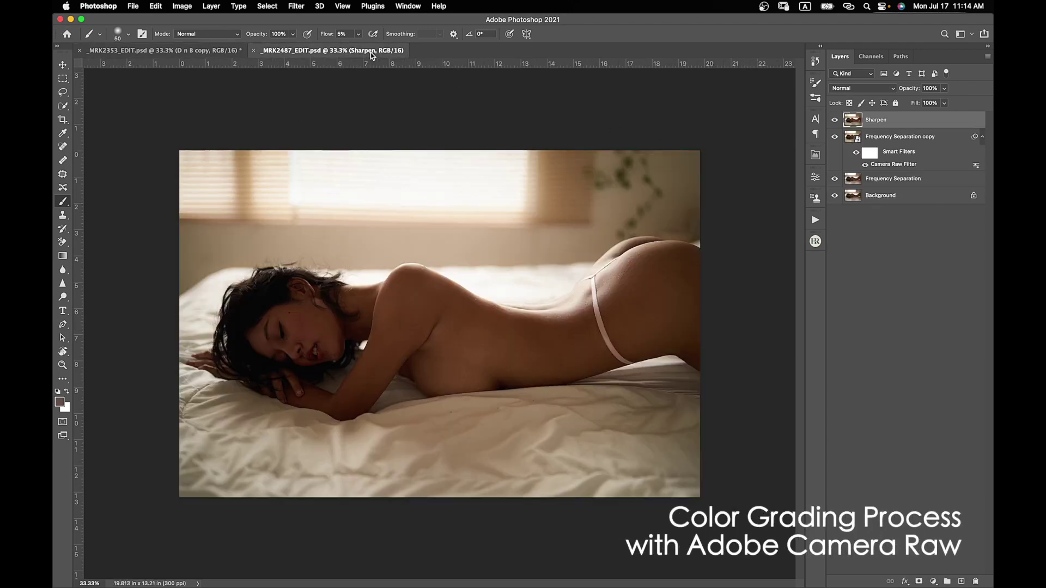
left_click(253, 50)
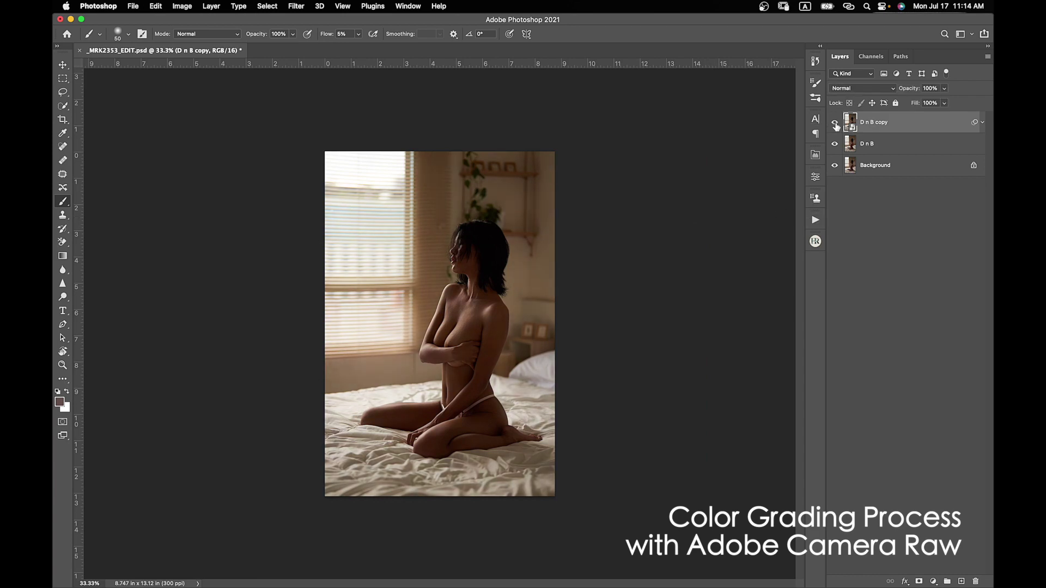
Step: Edit the D n B copy layer's Camera Raw filter with Temperature +8 and Contrast 0, and apply it
left_click(982, 122)
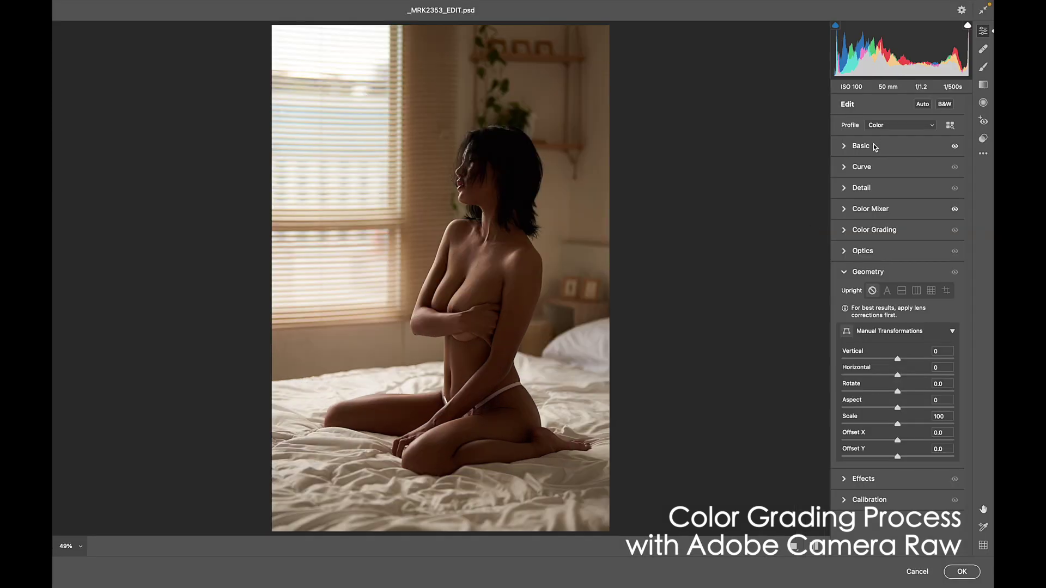
left_click(863, 145)
left_click_drag(901, 191, 902, 191)
key("super+minus")
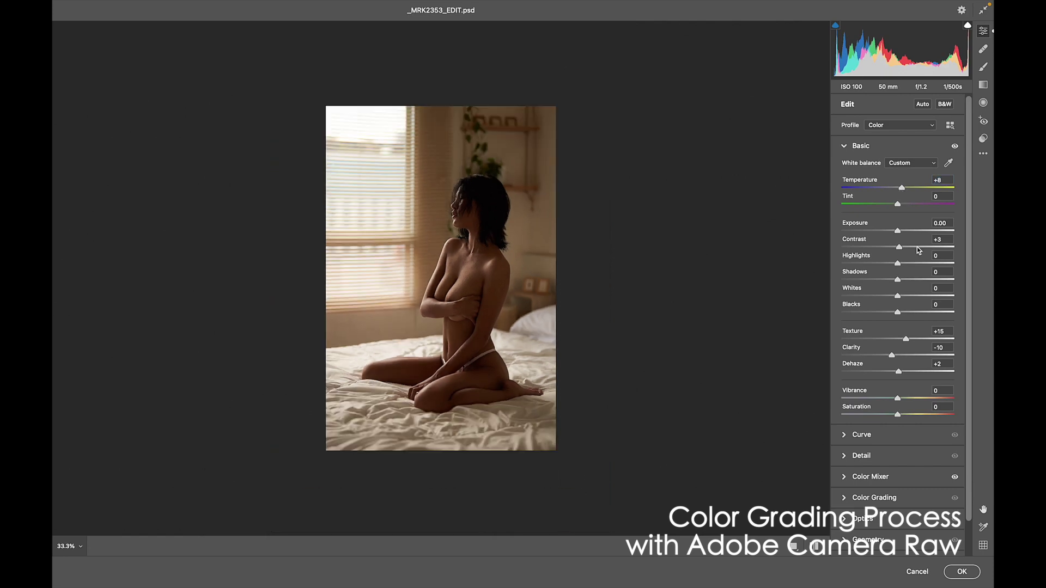
left_click_drag(899, 248, 903, 249)
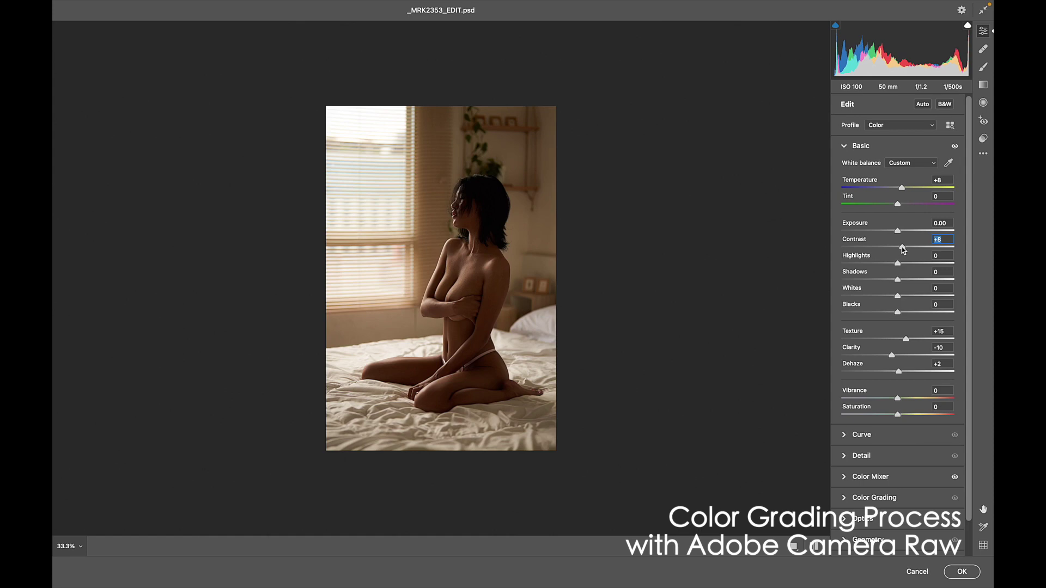
double_click(903, 248)
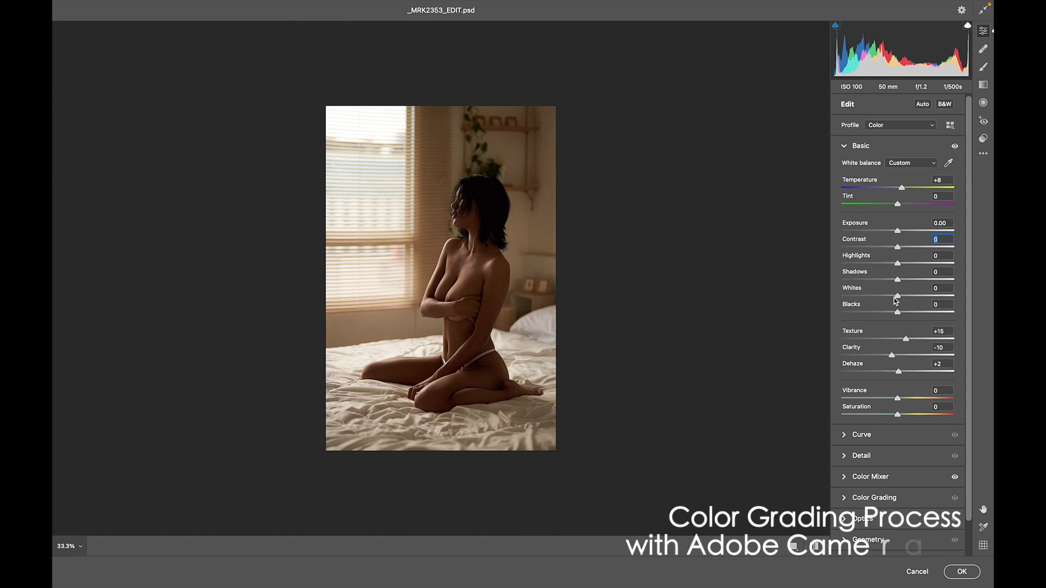
left_click(954, 572)
Step: Run the Horizontal Curve action above the D n B copy layer
left_click(816, 218)
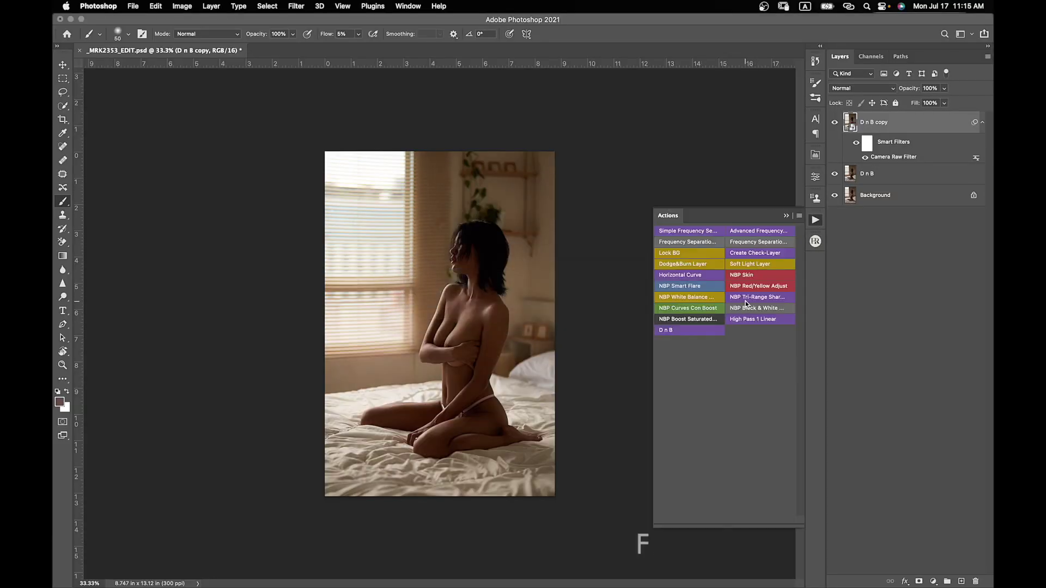
left_click(704, 277)
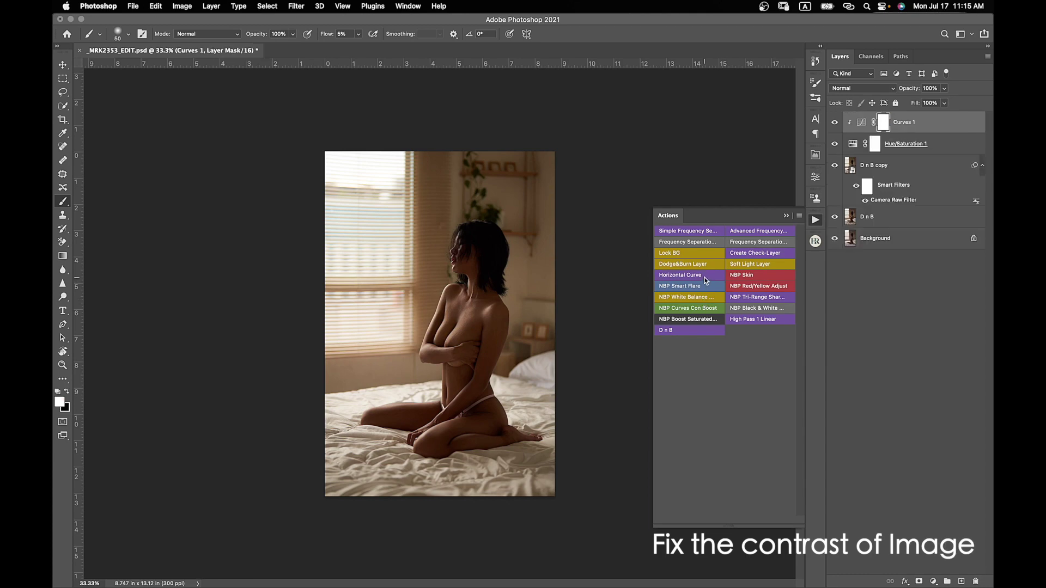
left_click(786, 216)
Step: Use targeted adjustment on Curves 1 to lift the chest midtones, lower the arm shadows at input 43 to output 118, and adjust the shoulder tones
double_click(861, 125)
left_click(677, 222)
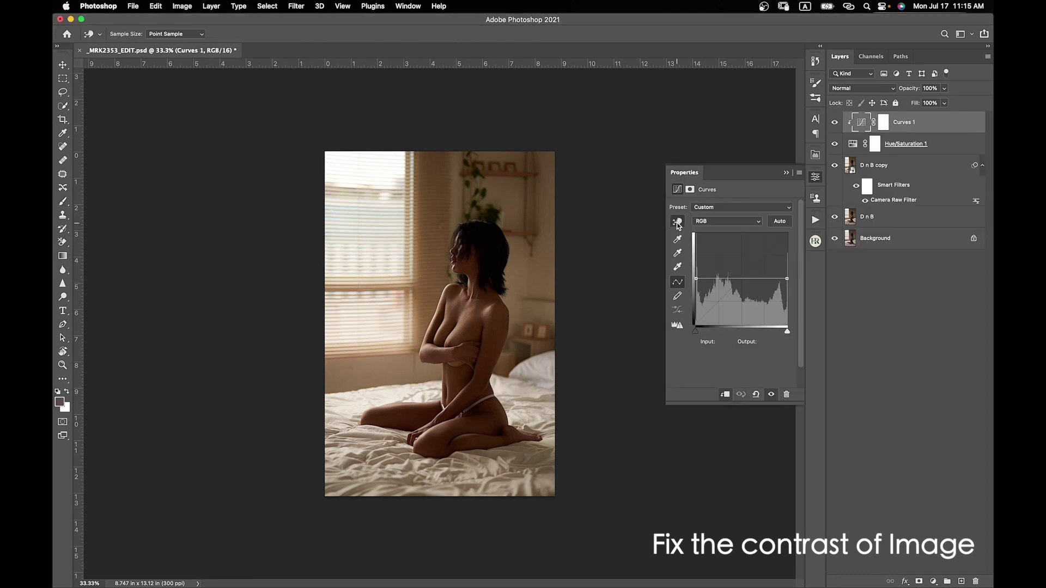
key("super+1")
left_click_drag(506, 228, 370, 179)
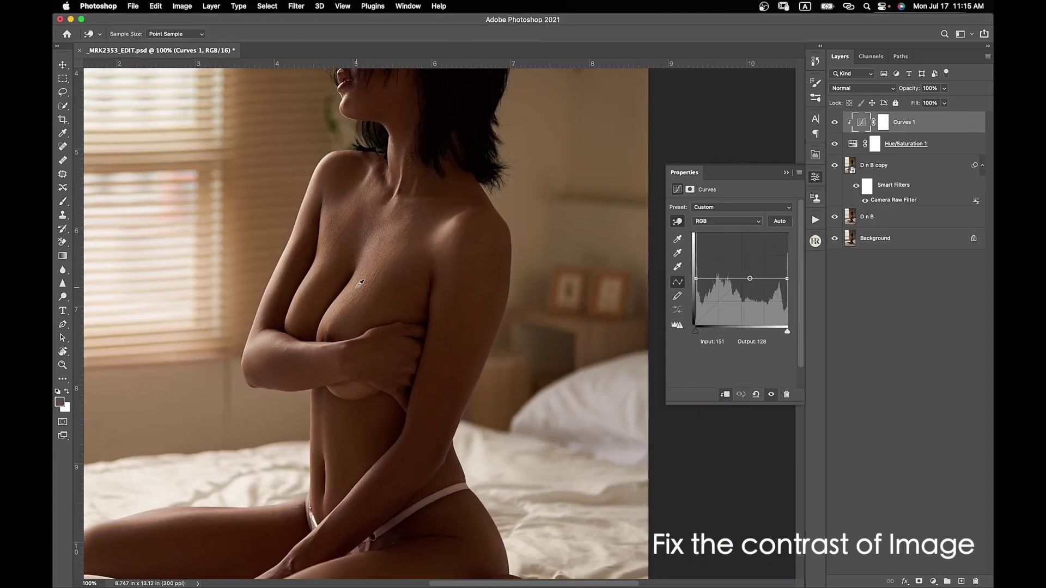
left_click_drag(347, 297, 345, 285)
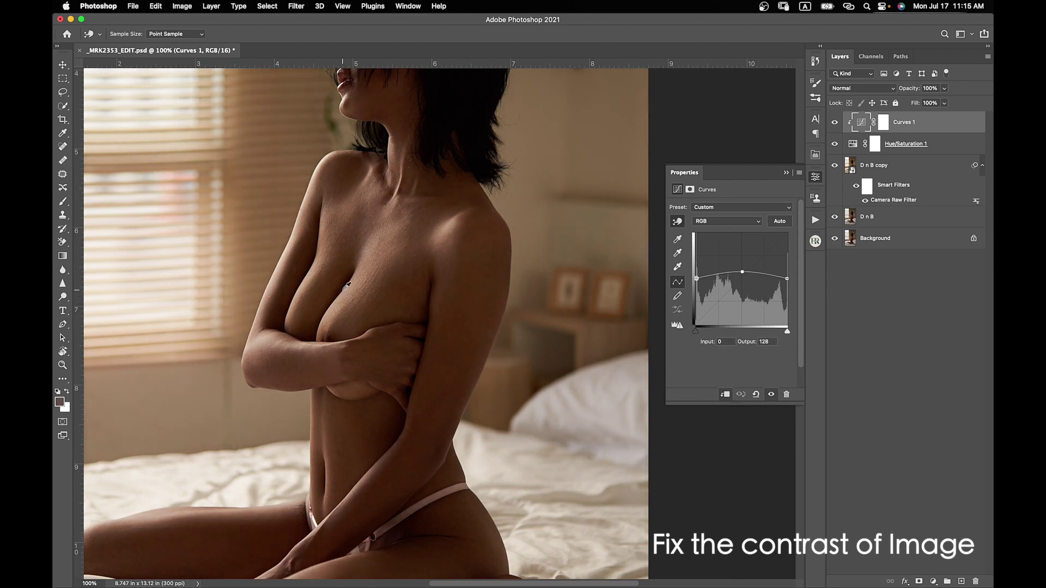
left_click_drag(440, 368, 459, 352)
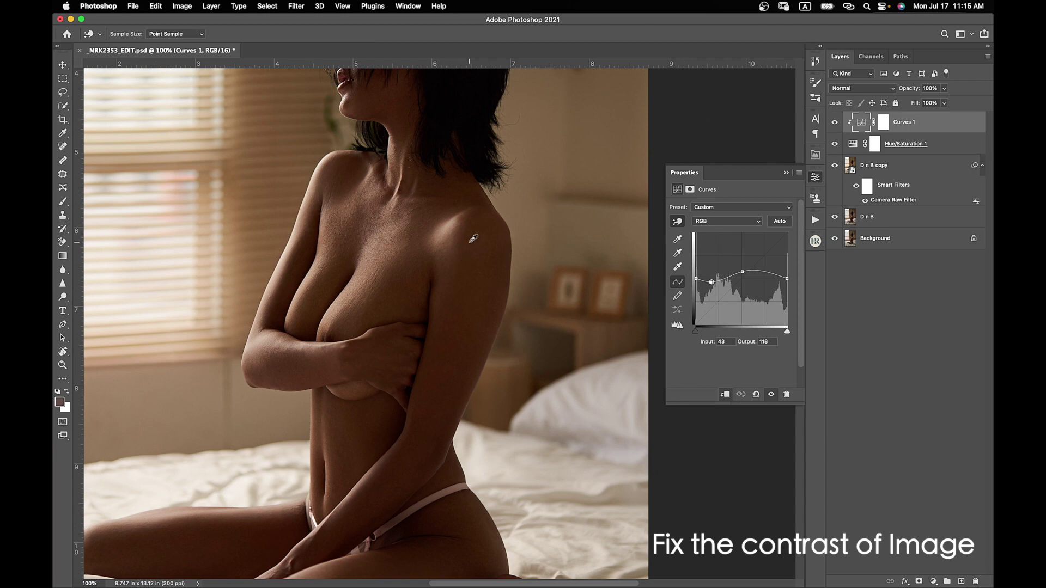
left_click_drag(449, 246, 449, 251)
scroll(466, 523, "down", 5)
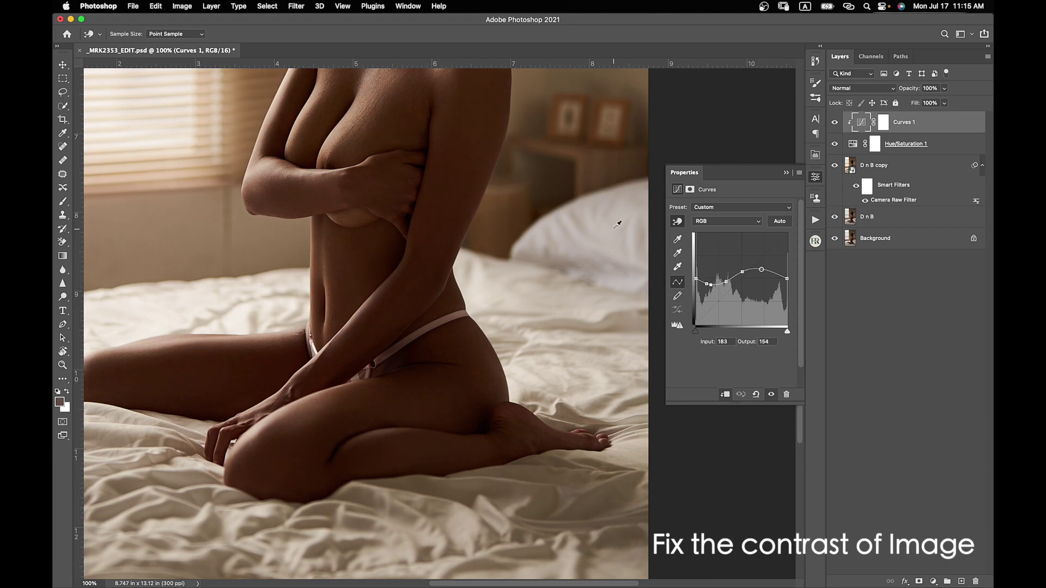
Step: Group the Curves 1 and Hue/Saturation 1 layers
key("super+minus")
key("super+minus")
key("super+minus")
left_click(786, 174)
key("super+g")
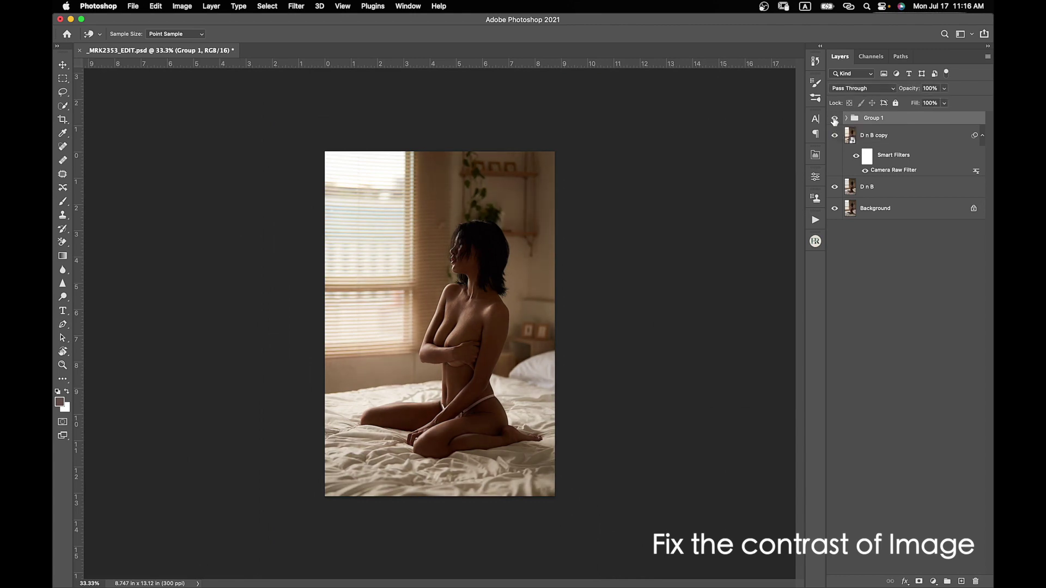
Step: Reopen Curves 1 inside the group and refine its points, setting the shadow point to input 29, output 114
key("super+plus")
key("super+plus")
left_click(846, 117)
double_click(870, 135)
key("b")
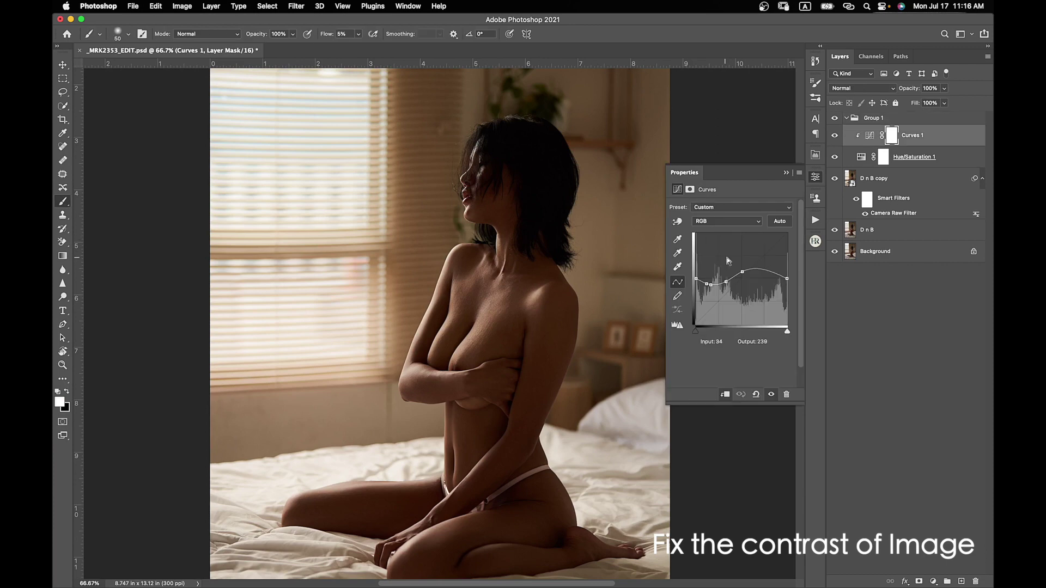
left_click(742, 271)
left_click(726, 283)
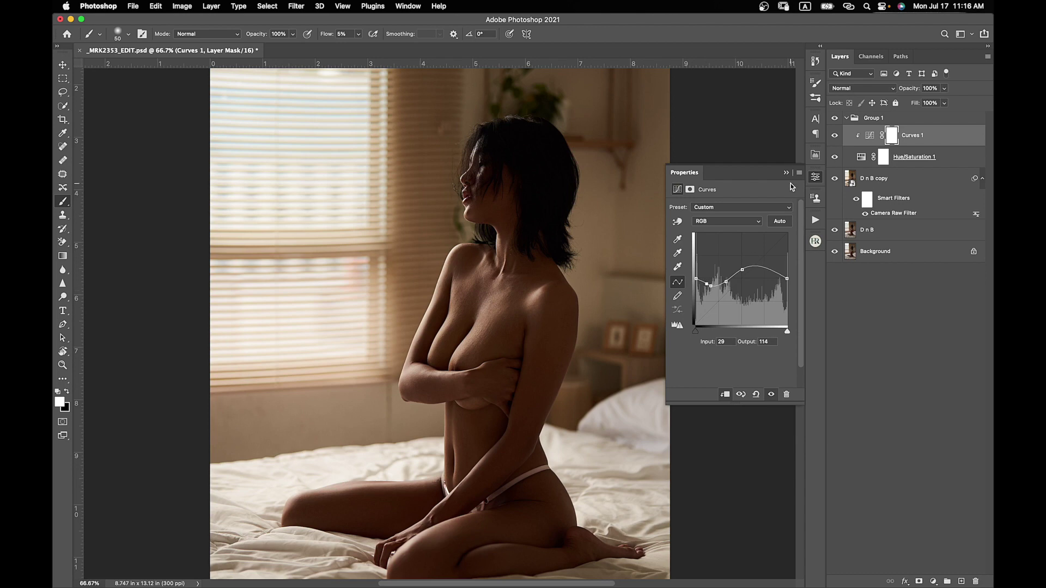
Step: Collapse Group 1 and compare the image with and without its contrast adjustment
left_click(846, 117)
left_click(835, 118)
left_click(835, 118)
left_click(835, 117)
left_click(835, 118)
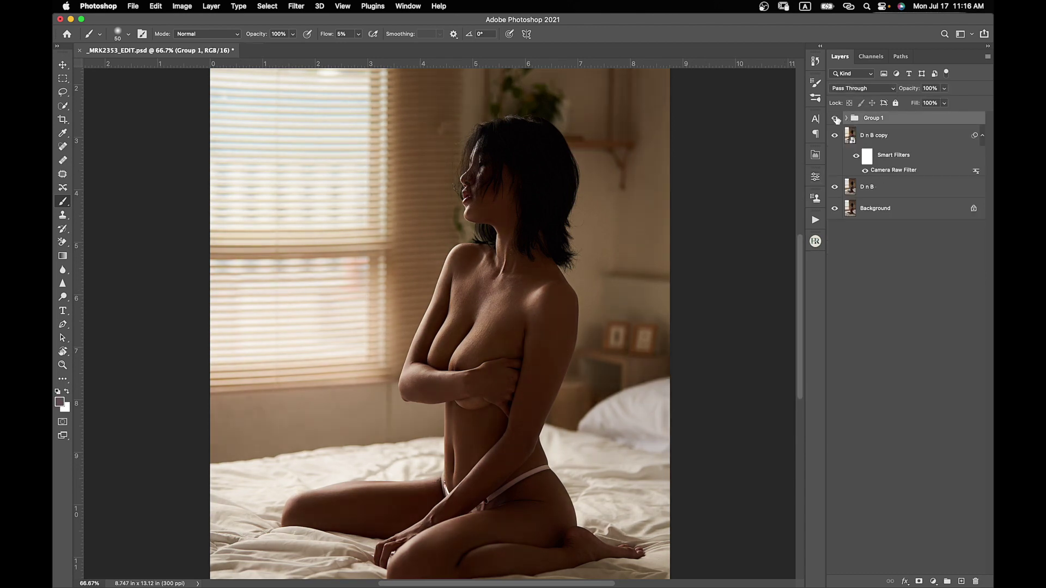
key("super+minus")
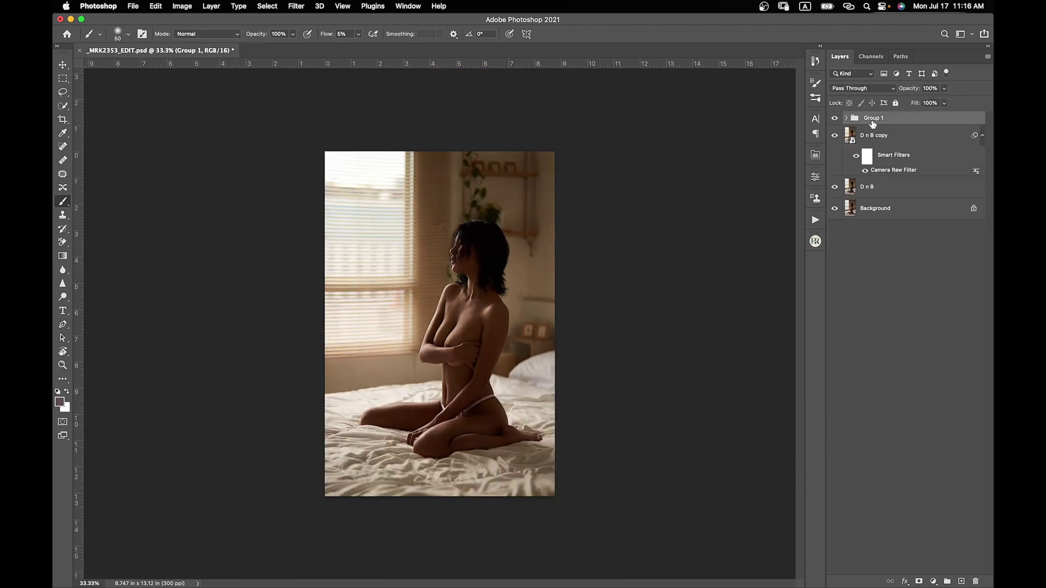
Step: Stamp all visible layers into a new top layer and apply the Imagenomic Realgrain filter in Film Grain style
key("super+alt+shift+e")
left_click(297, 7)
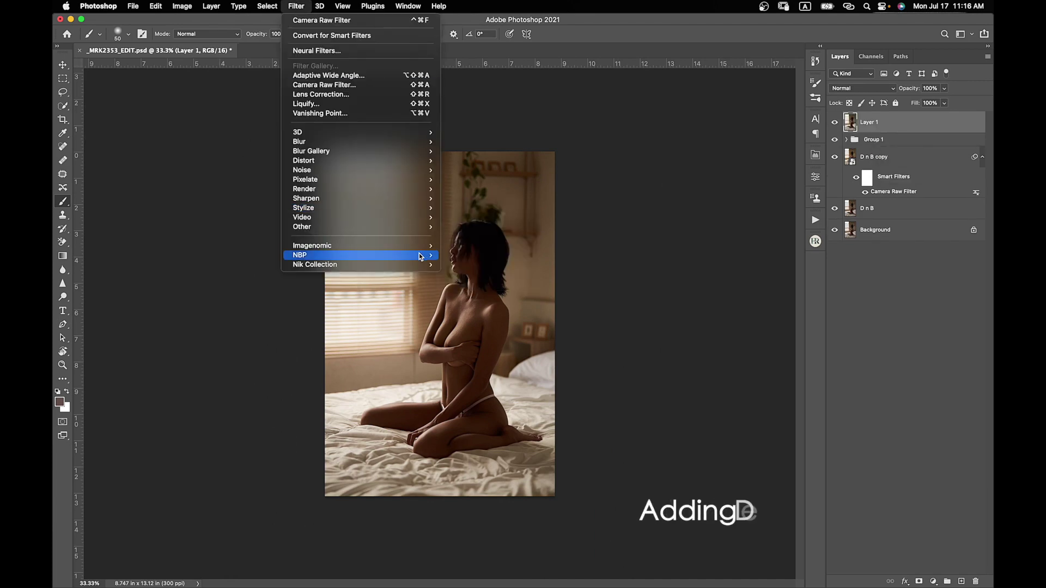
mouse_move(425, 241)
left_click(468, 268)
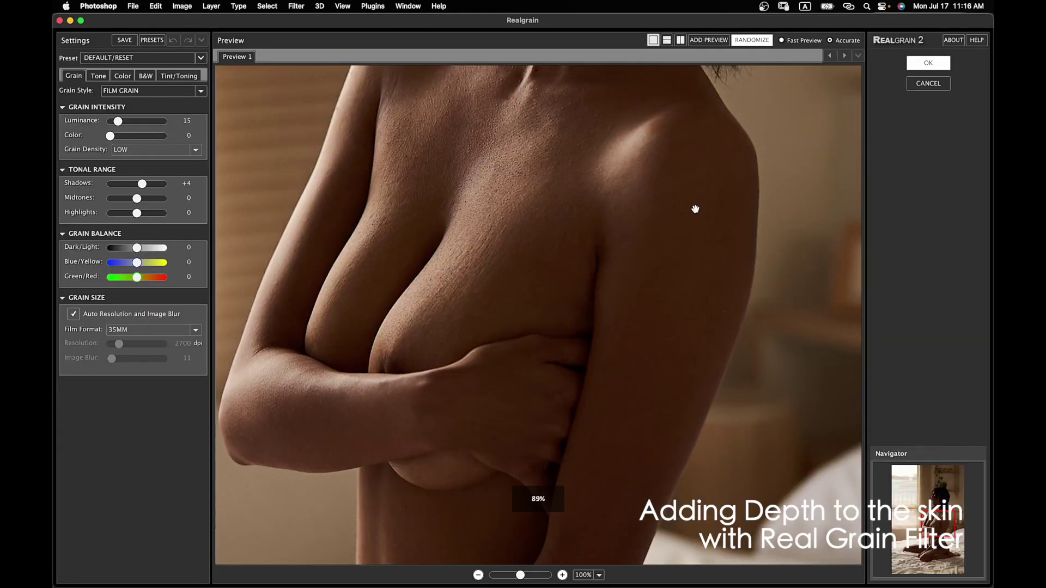
left_click(928, 63)
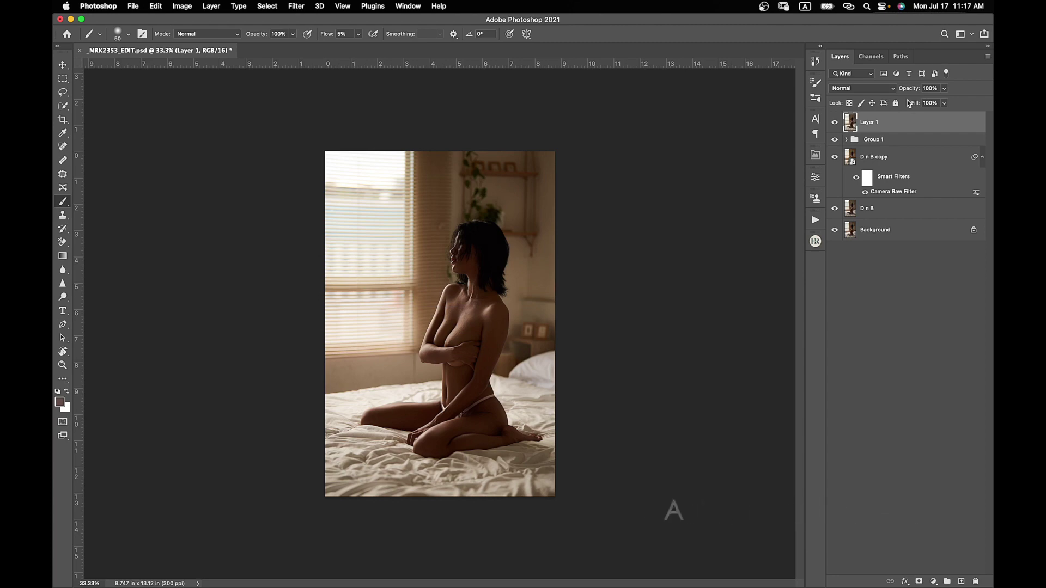
Step: Sharpen the image with the High Pass 1 Linear action and inspect the result on the body and bedding
left_click(815, 220)
left_click(754, 321)
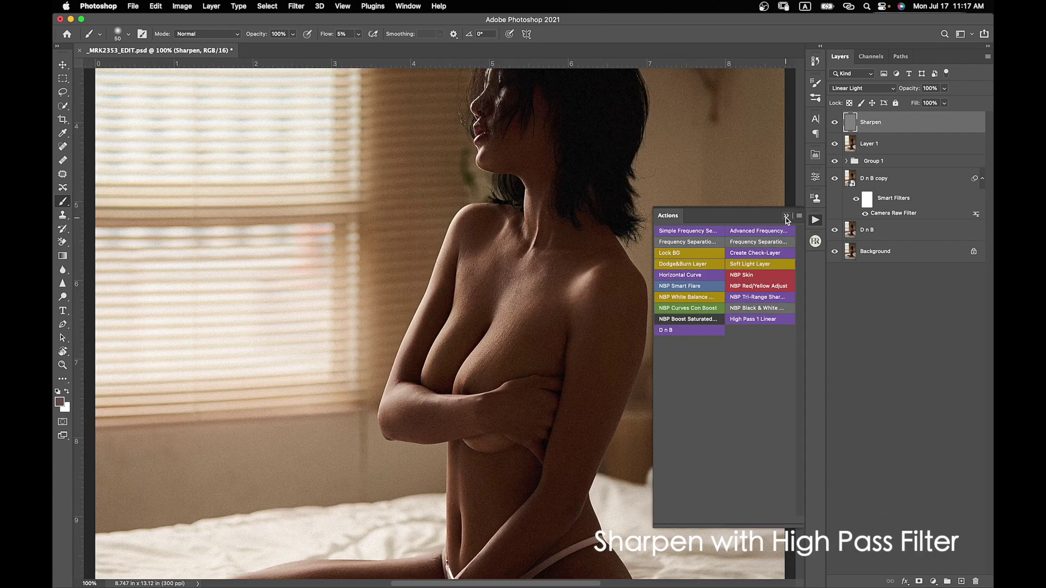
left_click(786, 217)
scroll(662, 316, "down", 5)
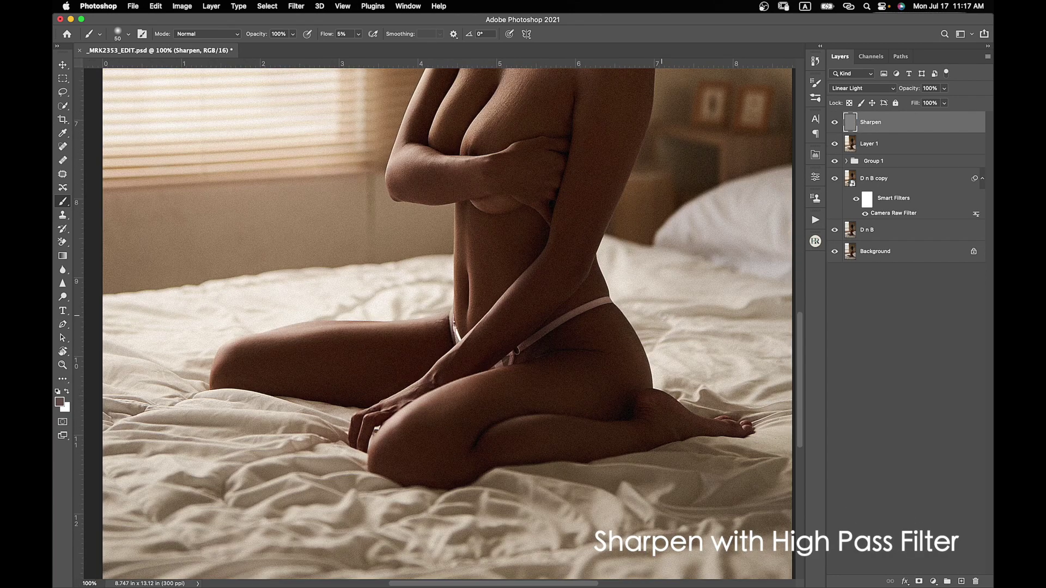
Step: Reduce the Sharpen layer's opacity to 70%
scroll(663, 316, "up", 10)
scroll(663, 316, "up", 5)
scroll(663, 316, "down", 12)
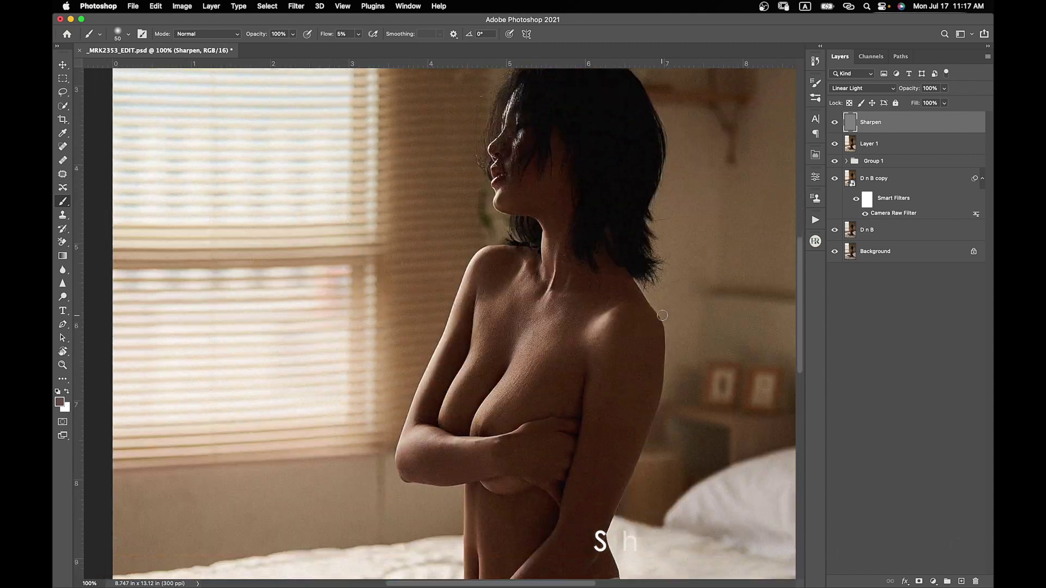
type("70")
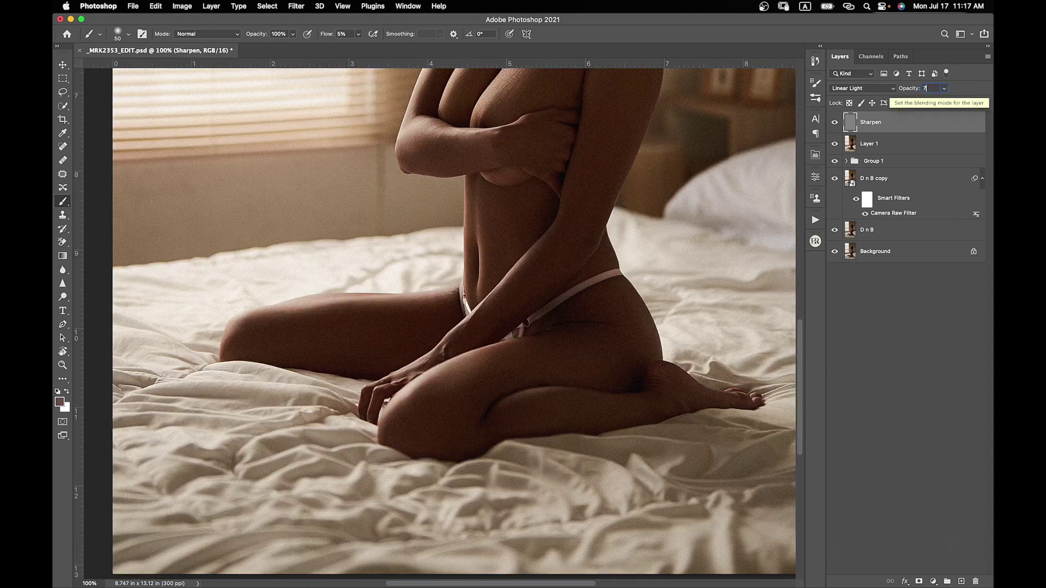
scroll(701, 173, "up", 10)
key("super+minus")
key("super+minus")
key("super+minus")
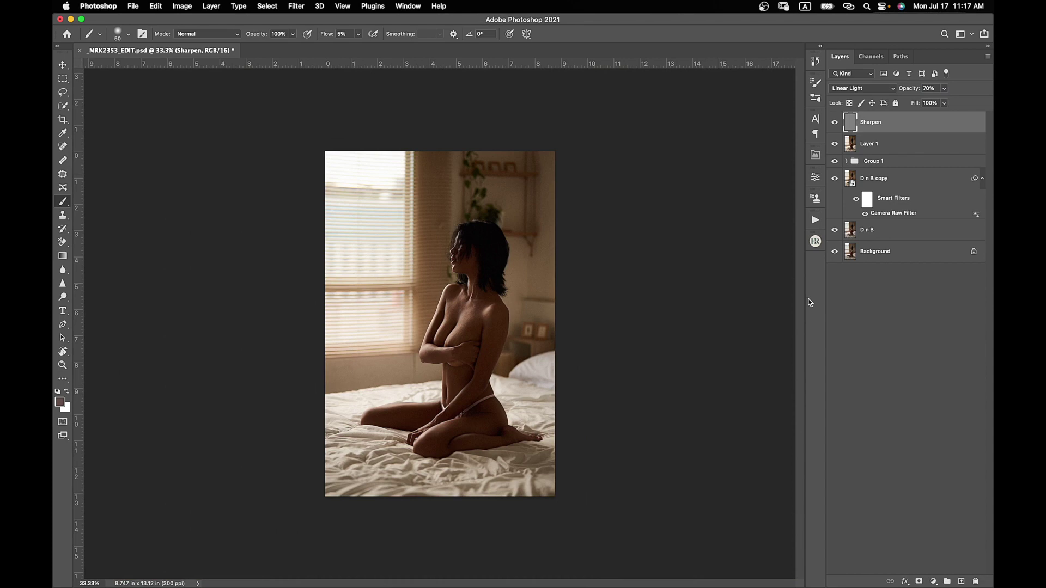
Step: Save a JPEG copy of the image as _MRK2353_EDIT.jpg in the EDITED_JPEG folder with the sRGB color profile embedded
key("shift+super+s")
left_click(517, 189)
left_click(493, 241)
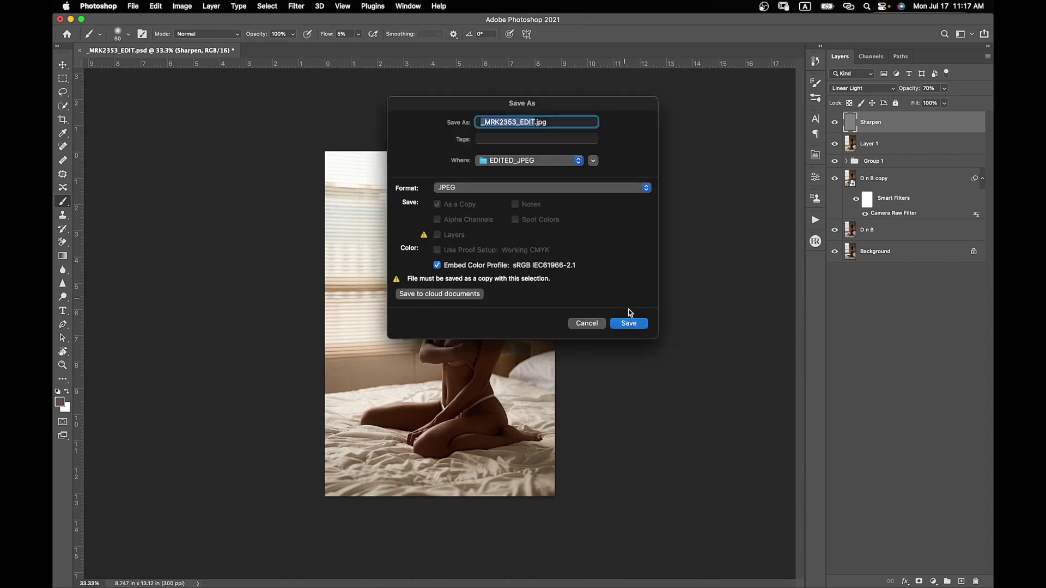
left_click(632, 323)
left_click(586, 151)
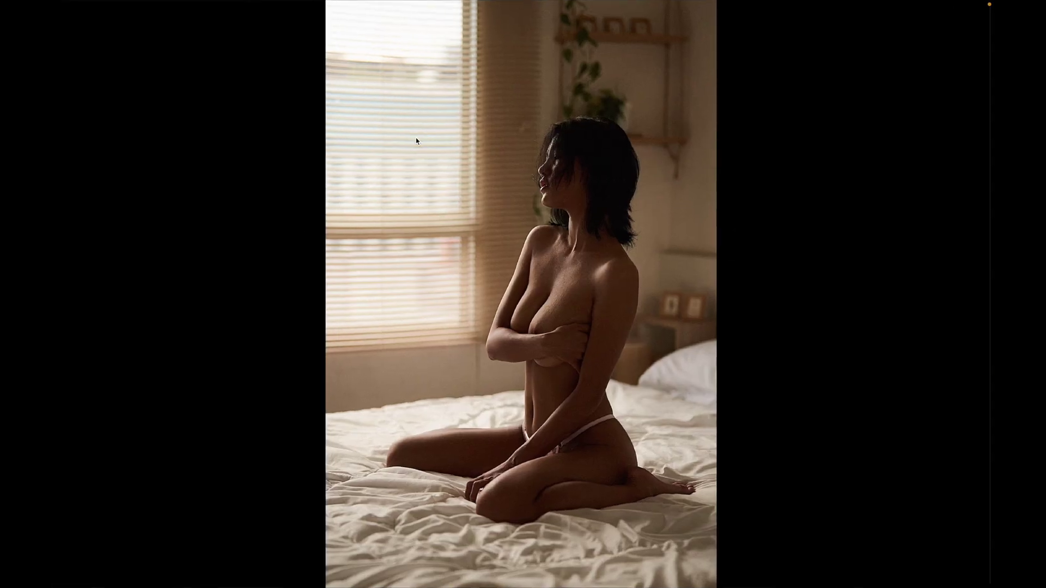
Step: Examine the finished image up close, checking grain and sharpness on the face, body and bedding
scroll(539, 156, "up", 5)
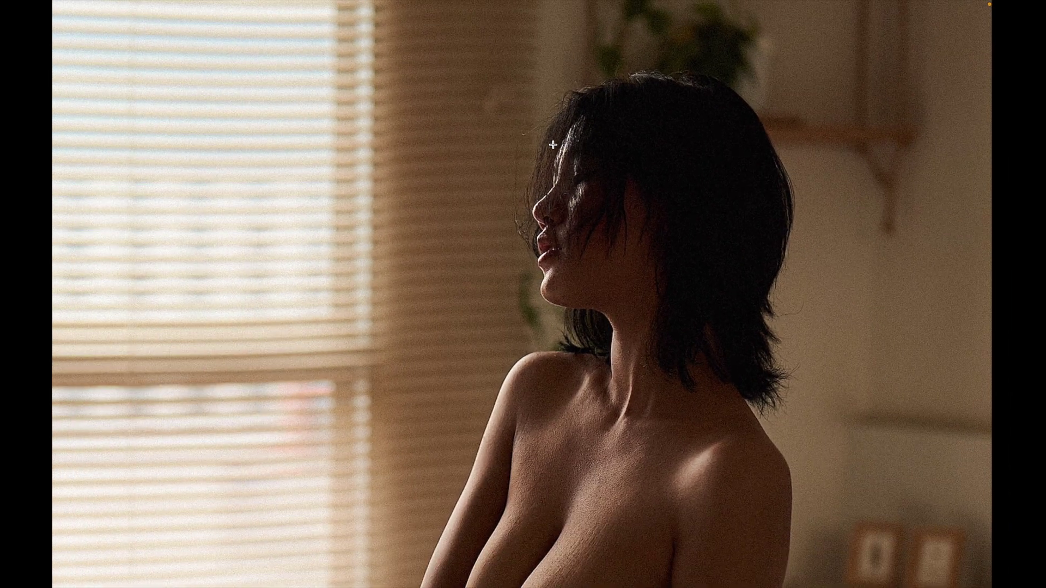
scroll(553, 144, "down", 2)
scroll(553, 145, "down", 10)
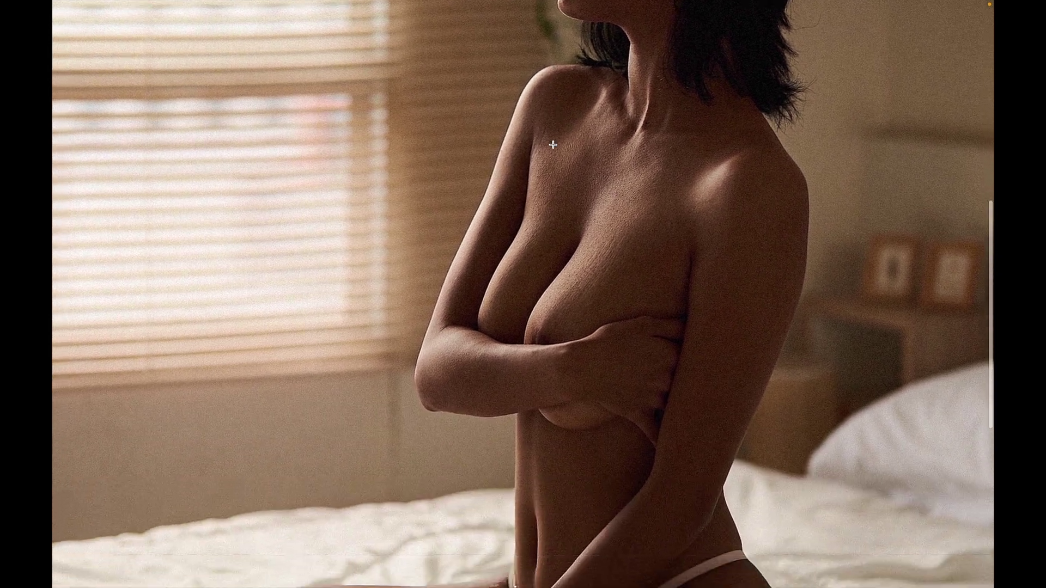
scroll(553, 144, "down", 3)
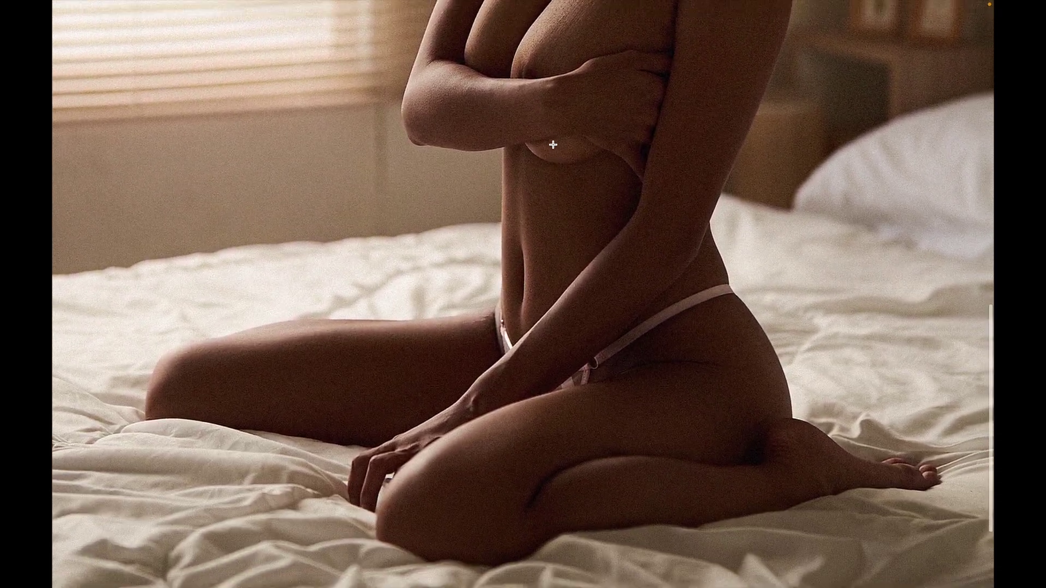
scroll(553, 144, "up", 4)
scroll(553, 144, "up", 10)
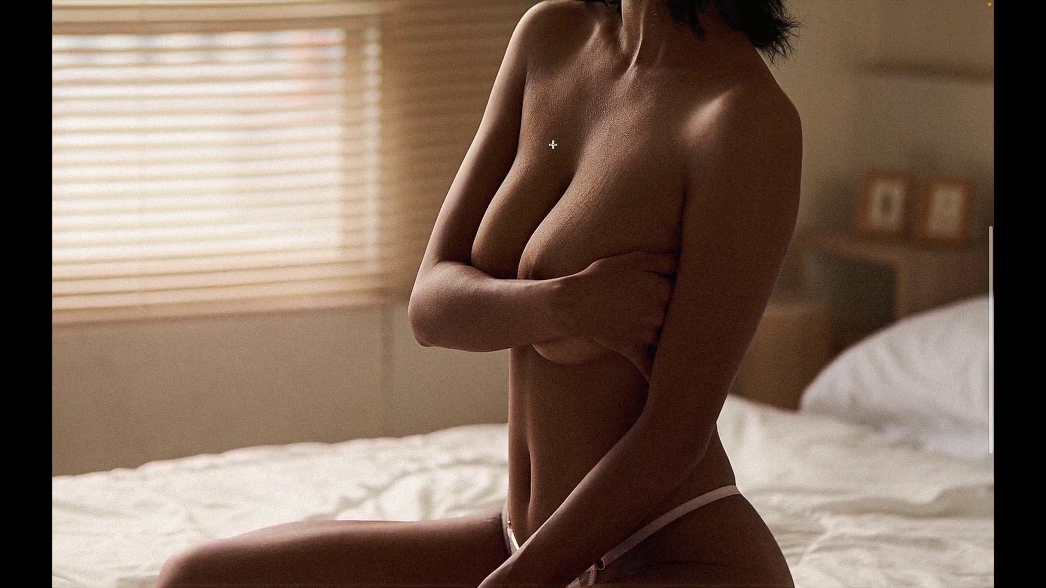
scroll(553, 144, "up", 5)
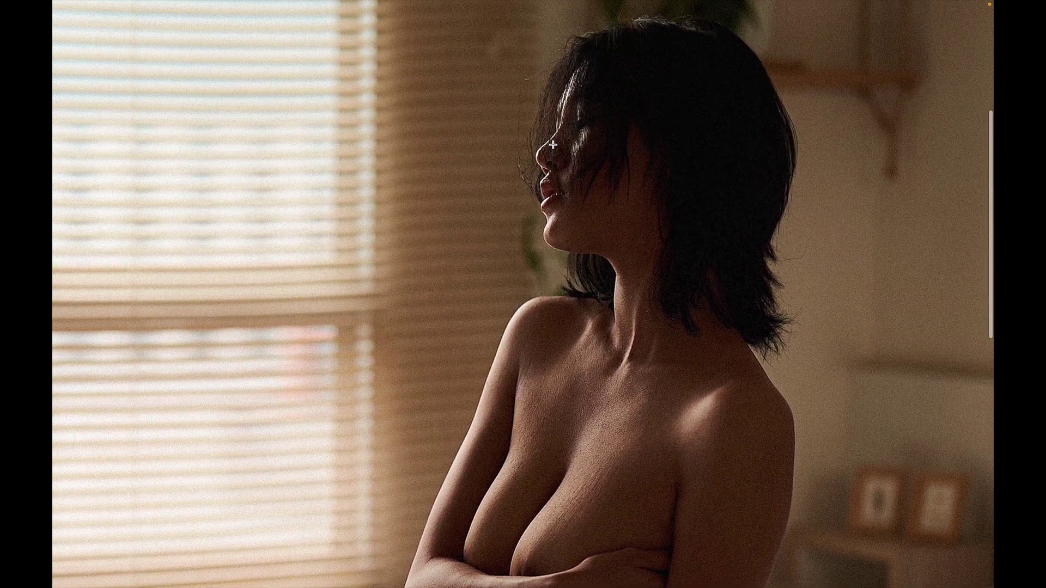